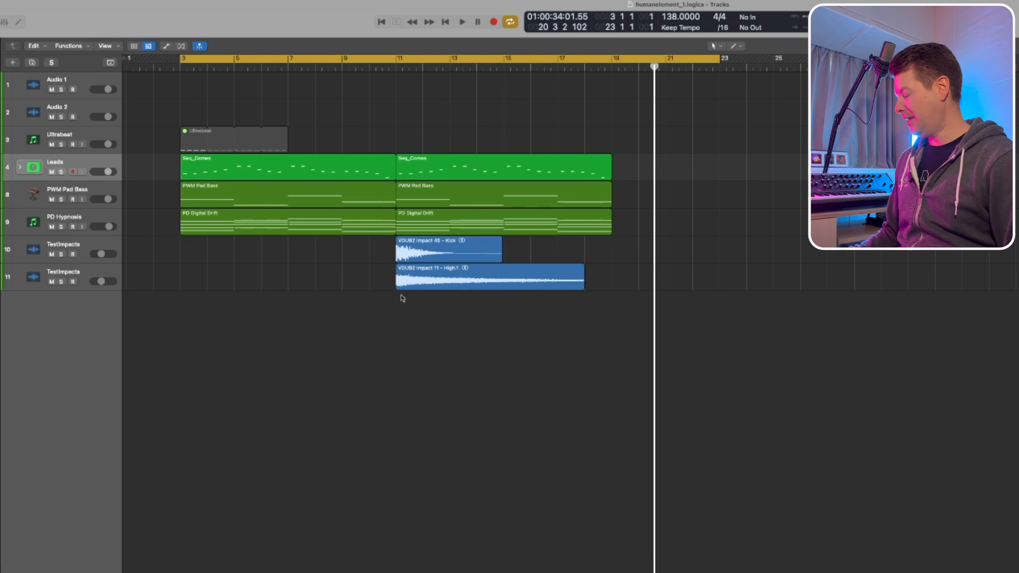
# Step: Set the cycle range to bars 21–29, in the empty space after the existing arrangement
pyautogui.press('super+Down')
pyautogui.press('super+Down')
pyautogui.press('super+Left')
pyautogui.press('super+Left')
pyautogui.press('super+Left')
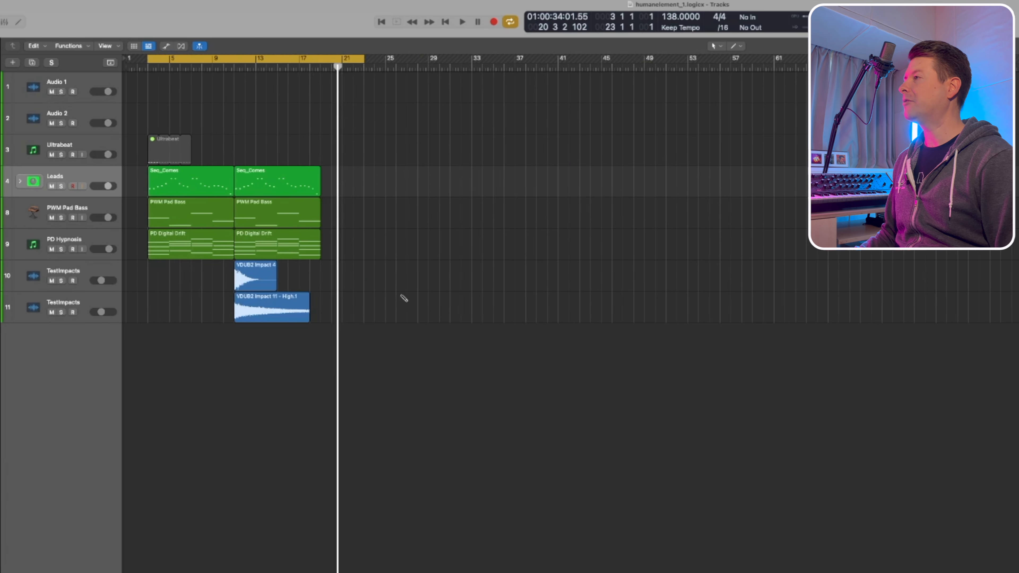
pyautogui.press('super+Right')
pyautogui.press('super+Right')
pyautogui.hscroll(-5, 402, 298)
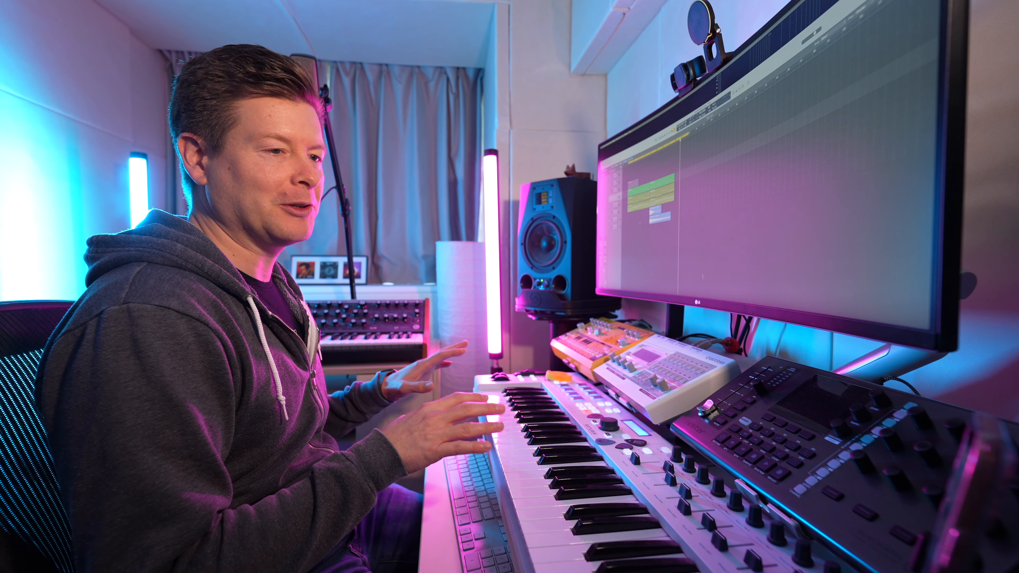
pyautogui.click(574, 61)
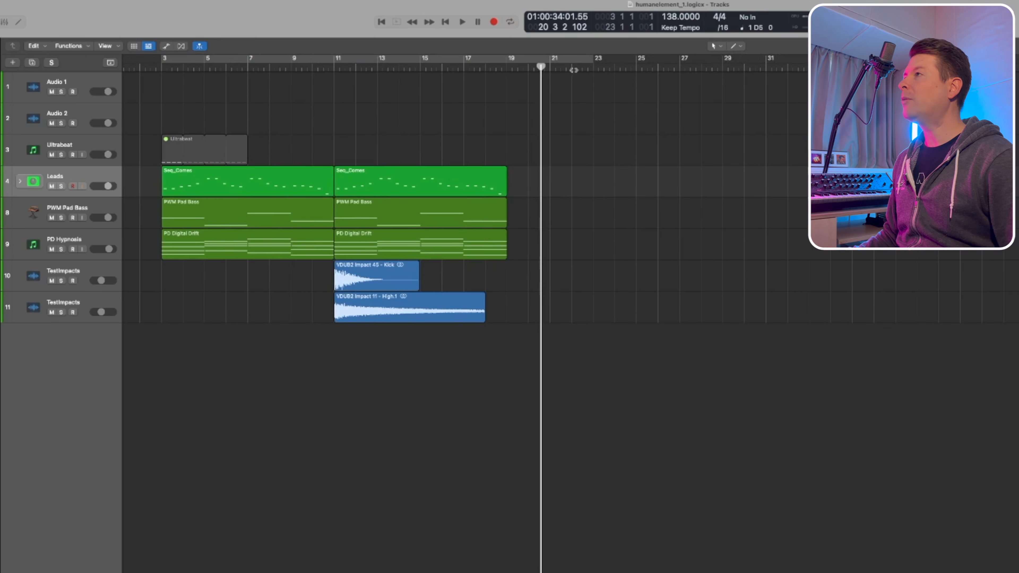
pyautogui.moveTo(554, 60); pyautogui.dragTo(723, 60)
# Step: Copy the second Seq_Comes region on the Leads track to bar 21 and play the start of the copy
pyautogui.moveTo(406, 185); pyautogui.dragTo(622, 184)
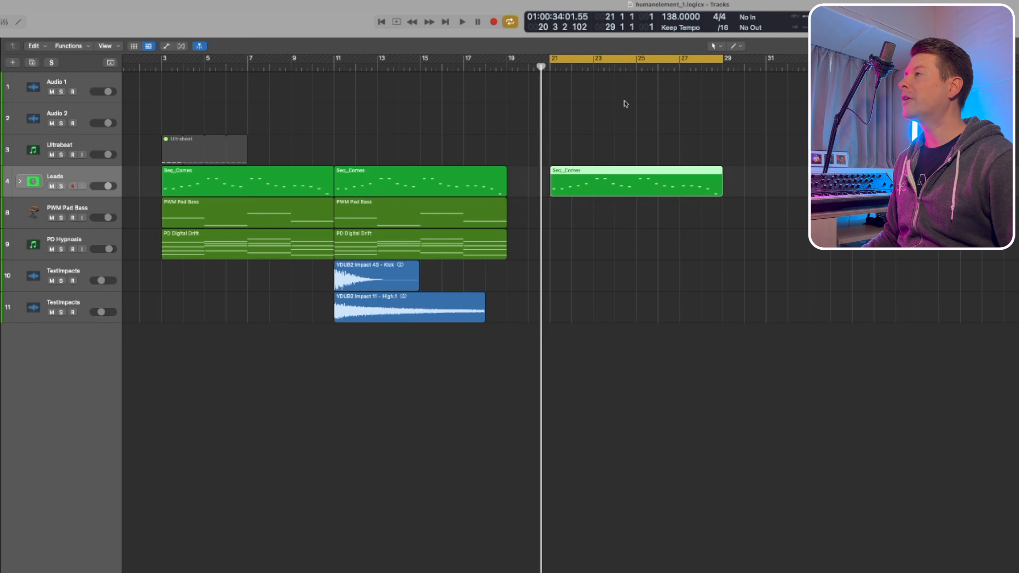
pyautogui.press('space')
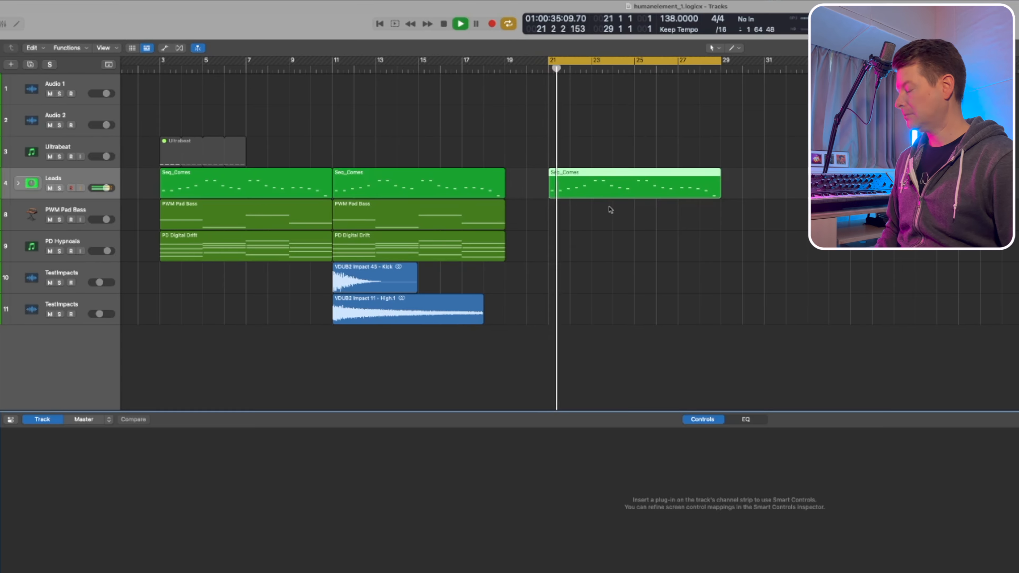
pyautogui.press('space')
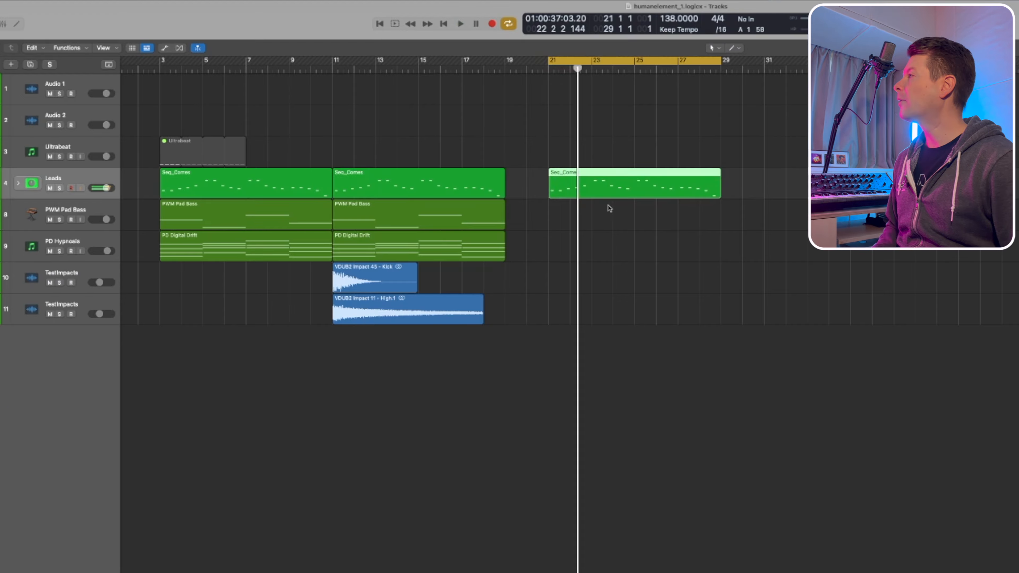
# Step: Replace the Kick 3 instrument on the Ultrabeat track with Sampler (Multi-Sample)
pyautogui.click(80, 148)
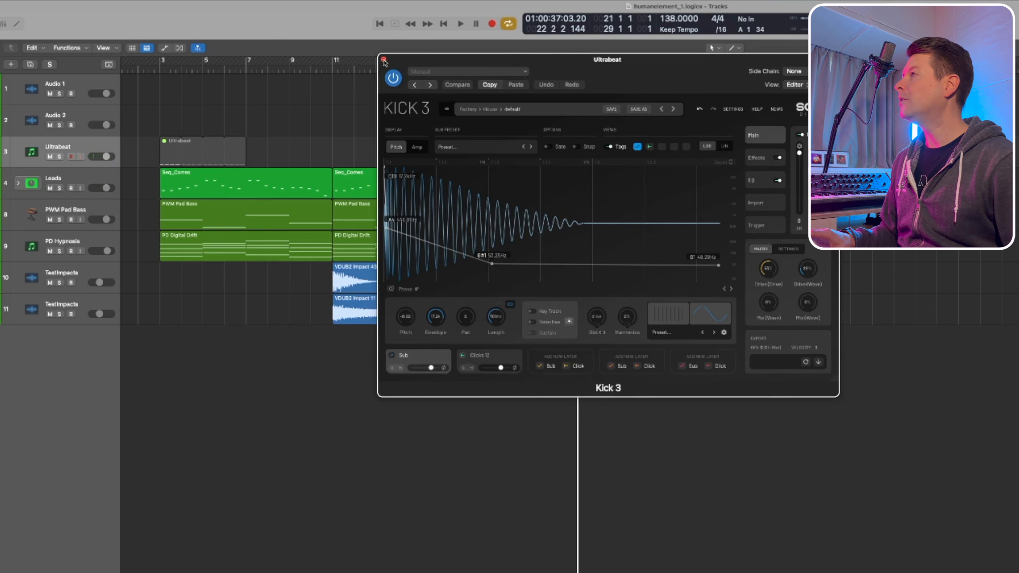
pyautogui.click(384, 60)
pyautogui.click(34, 372)
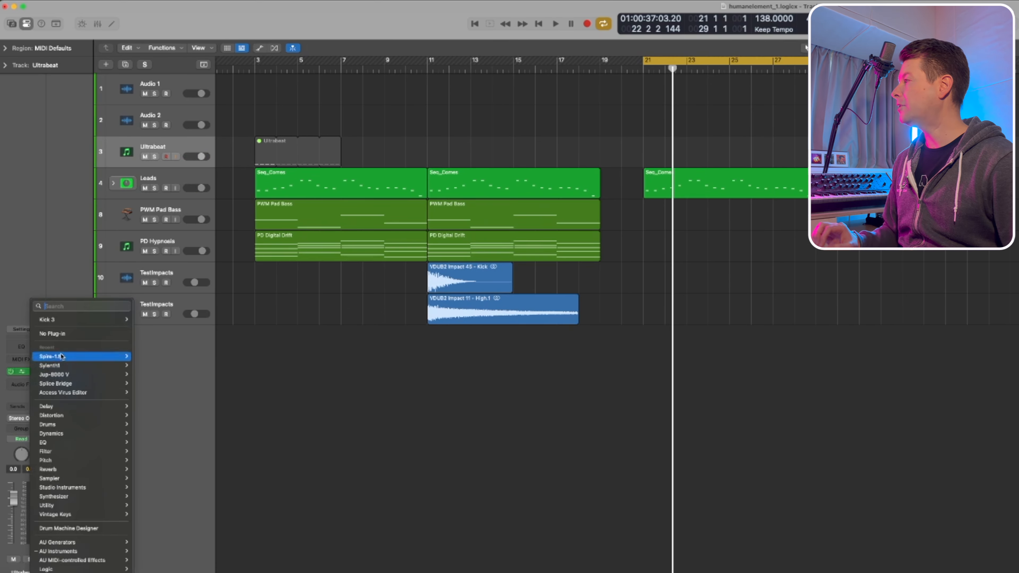
pyautogui.moveTo(77, 367)
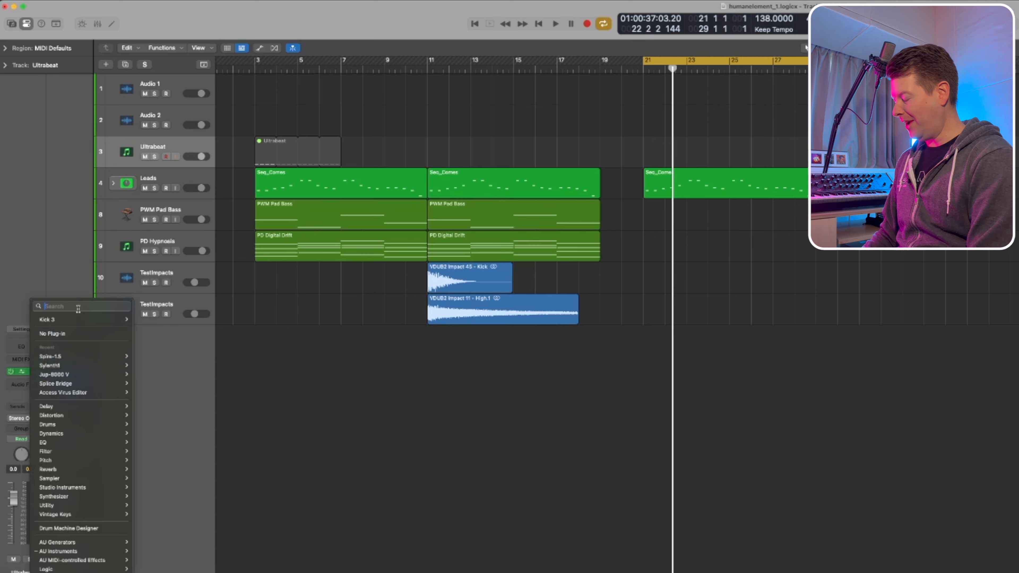
pyautogui.write('sampl')
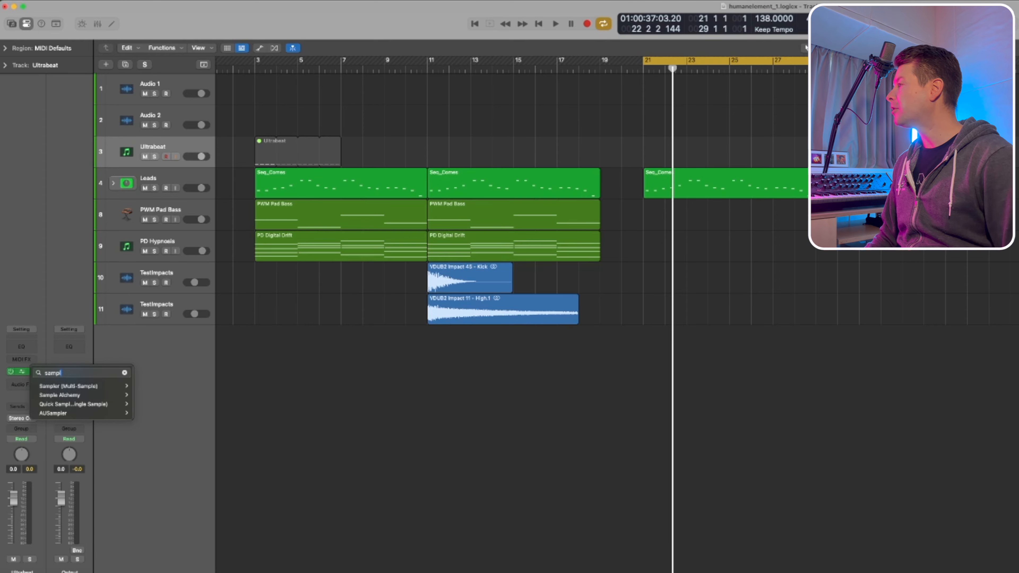
pyautogui.press('Down')
pyautogui.press('Return')
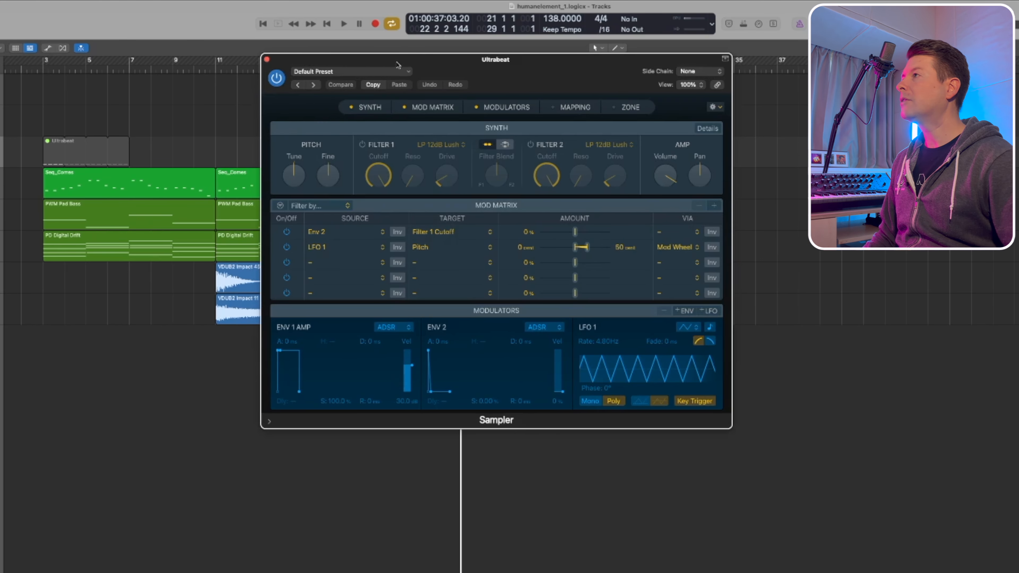
# Step: Load the DPTE2 Kicks 1-50 (from ext) preset from DPA Multis into the Sampler and close its window
pyautogui.click(392, 72)
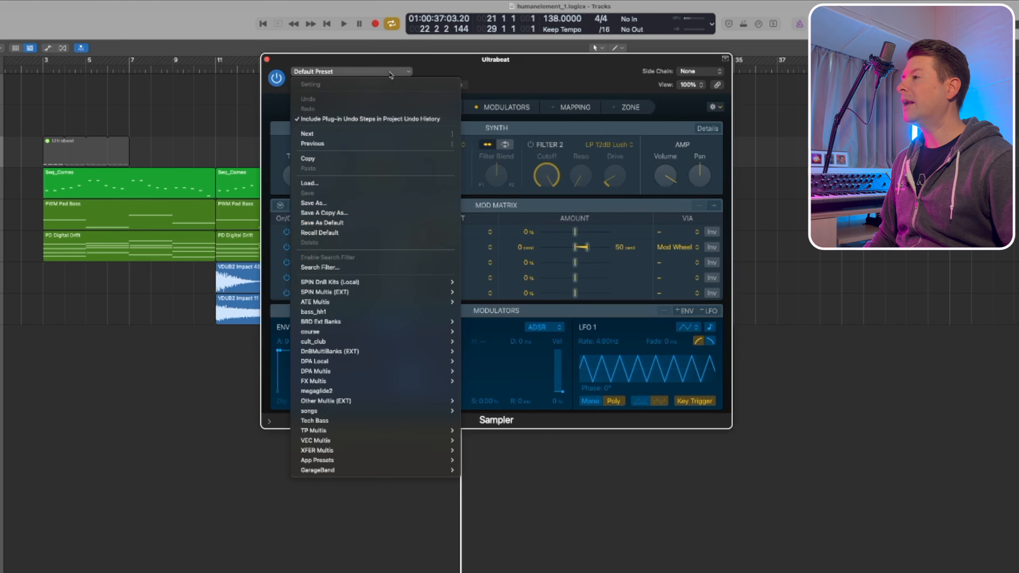
pyautogui.moveTo(351, 365)
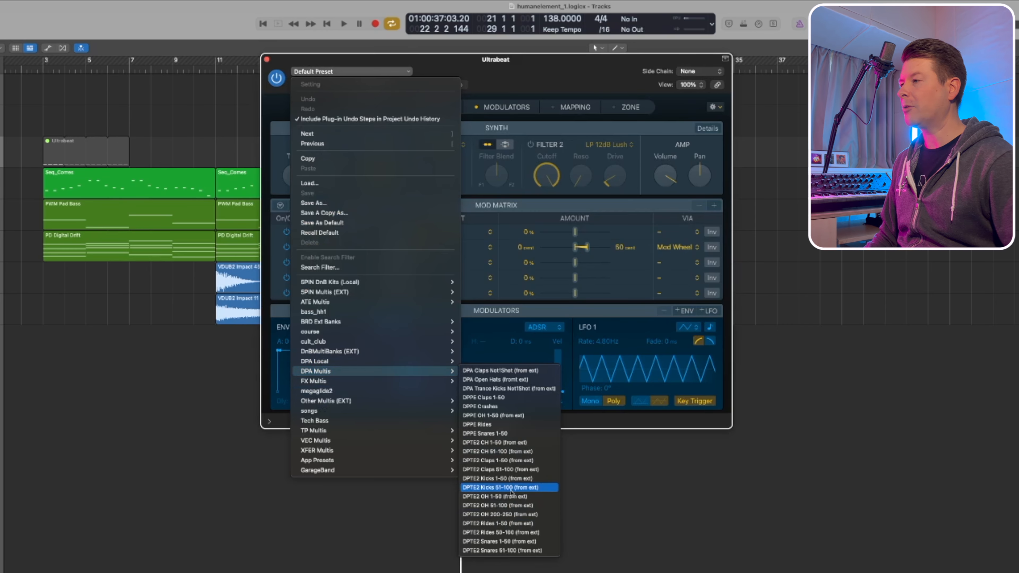
pyautogui.click(512, 479)
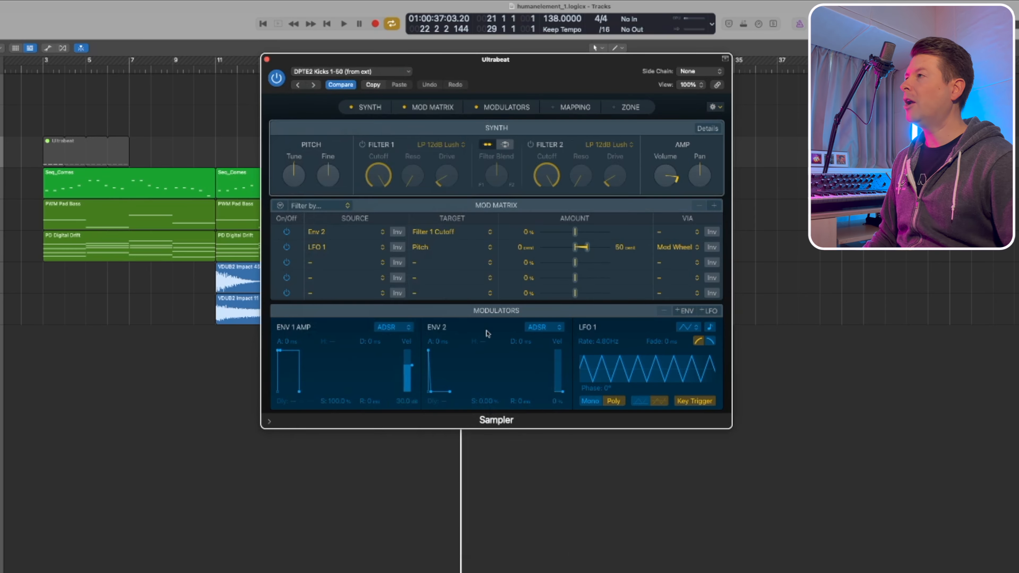
pyautogui.click(267, 59)
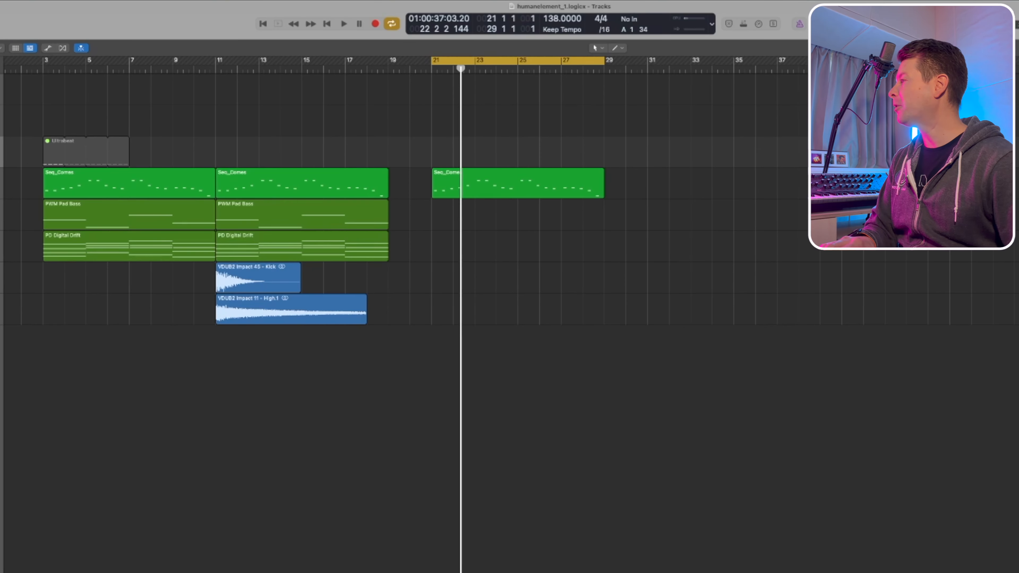
# Step: Reopen the Sampler to examine how the kick samples are mapped across the keyboard, and close it again
pyautogui.press('v')
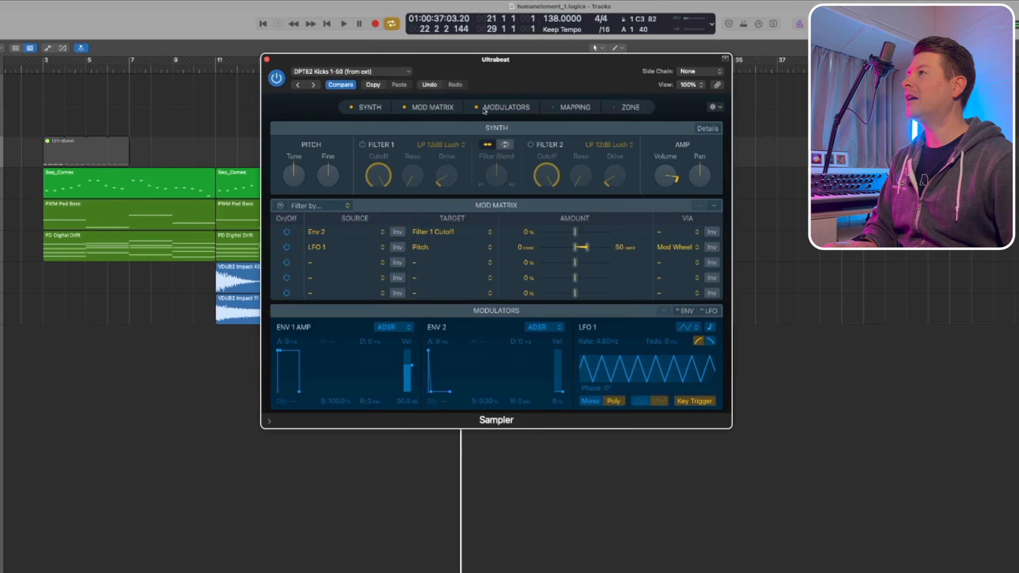
pyautogui.click(576, 108)
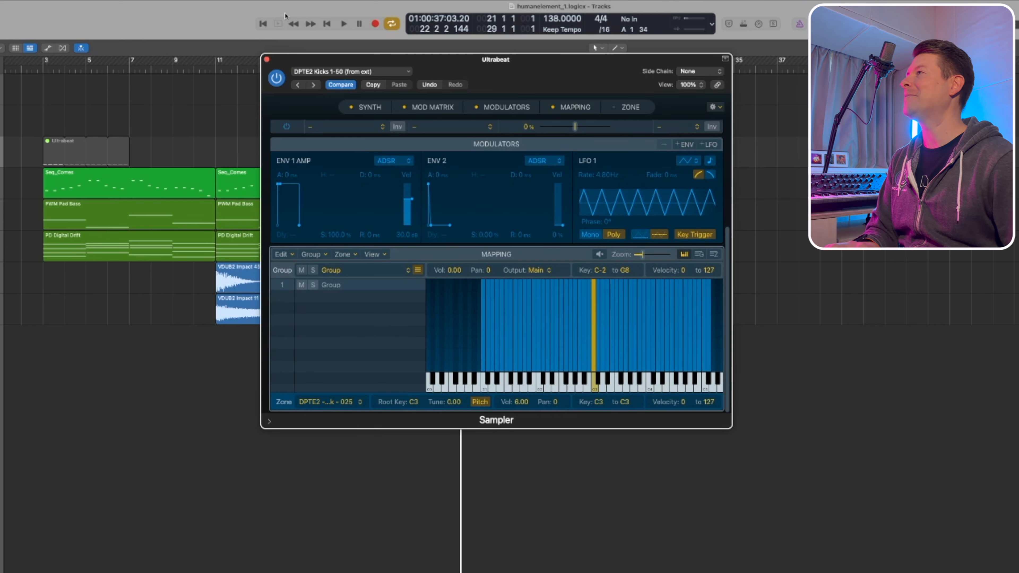
pyautogui.click(266, 59)
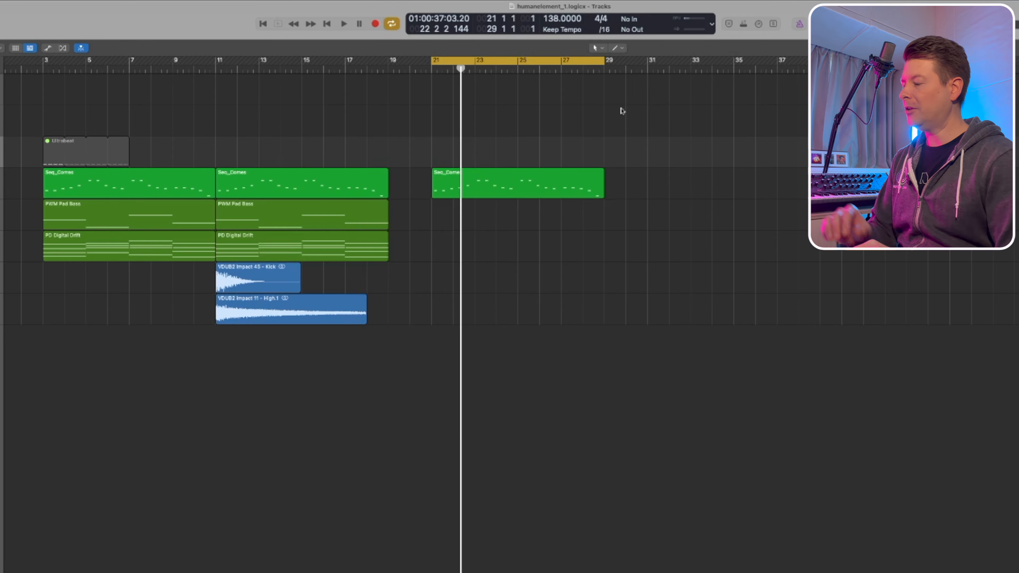
# Step: Record a one-bar pattern of four kick notes on the Ultrabeat track, starting at bar 21
pyautogui.press('r')
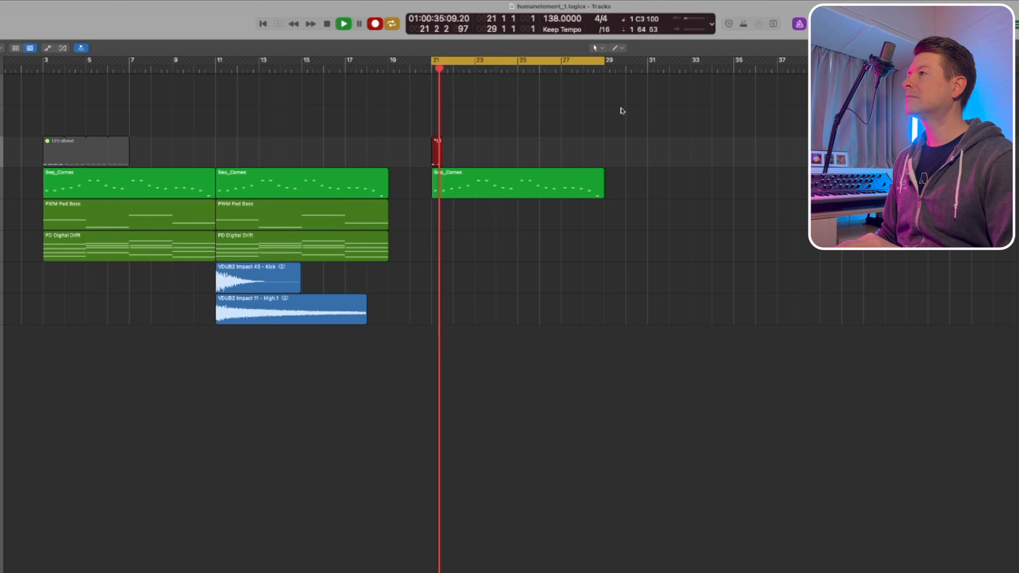
pyautogui.press('space')
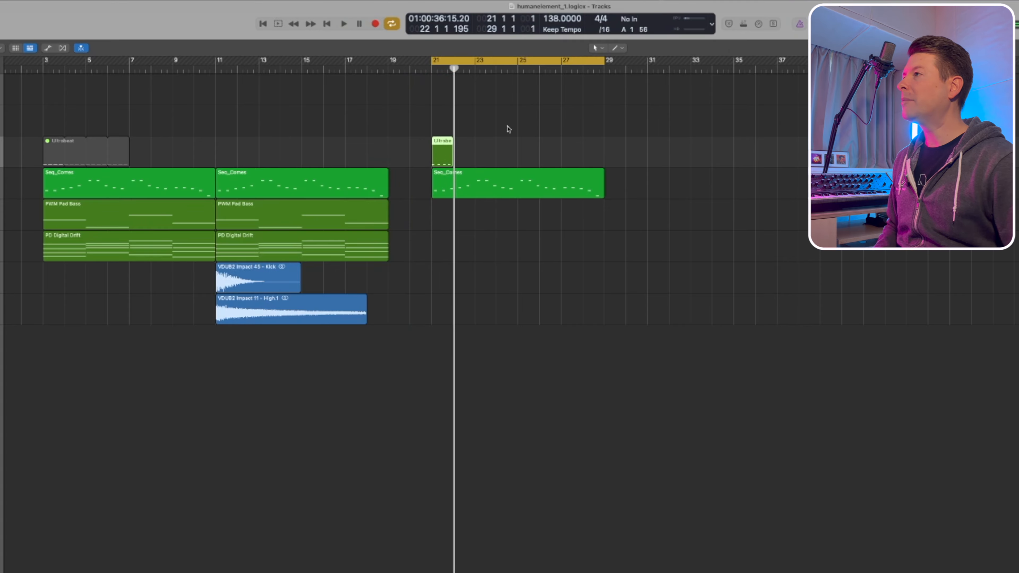
# Step: Make the four recorded kick notes legato in the Piano Roll so each fills its beat, and trim their ends slightly
pyautogui.doubleClick(454, 149)
pyautogui.moveTo(461, 560); pyautogui.dragTo(208, 479)
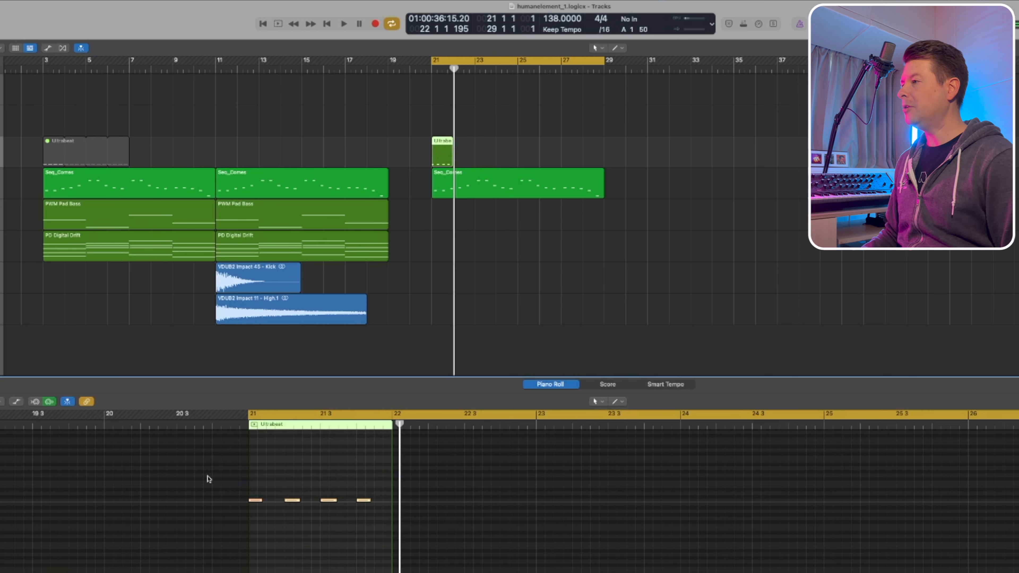
pyautogui.press('super+Right')
pyautogui.press('super+Right')
pyautogui.press('super+Right')
pyautogui.moveTo(648, 530); pyautogui.dragTo(258, 440)
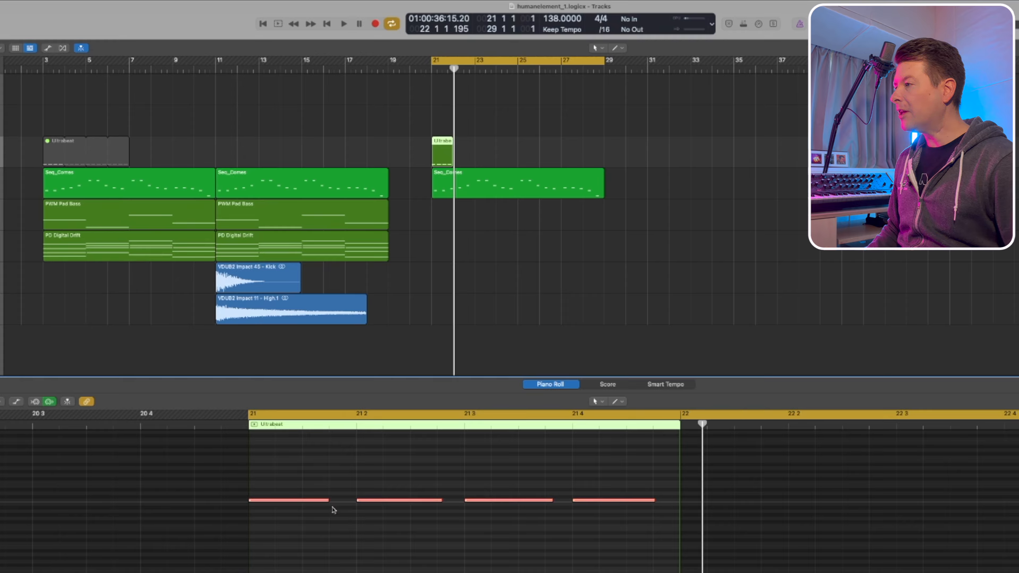
pyautogui.hotkey('shift', '\\')
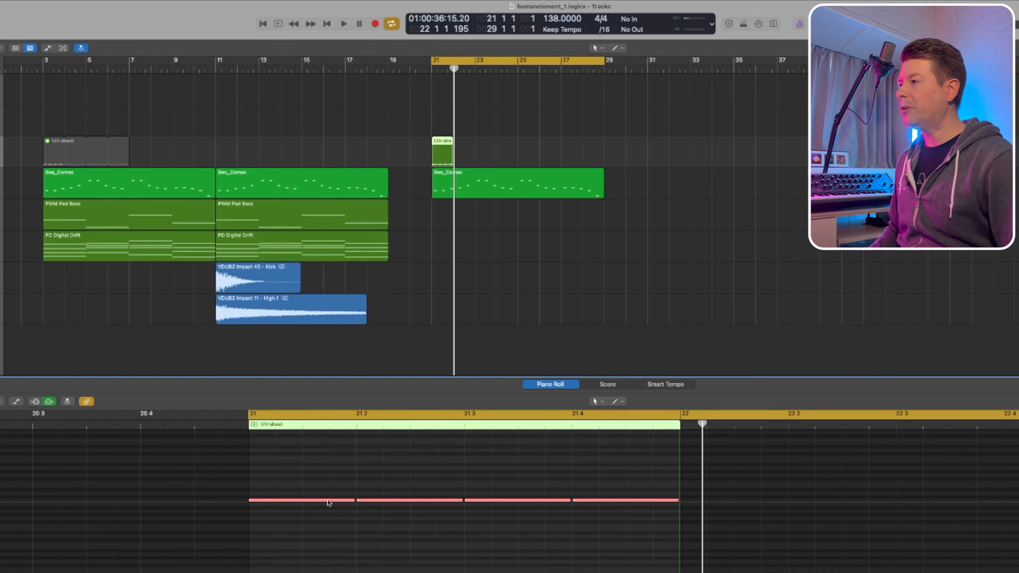
pyautogui.moveTo(352, 500); pyautogui.dragTo(348, 498)
# Step: Play the kick pattern and loop its one-bar region out to bar 29
pyautogui.press('space')
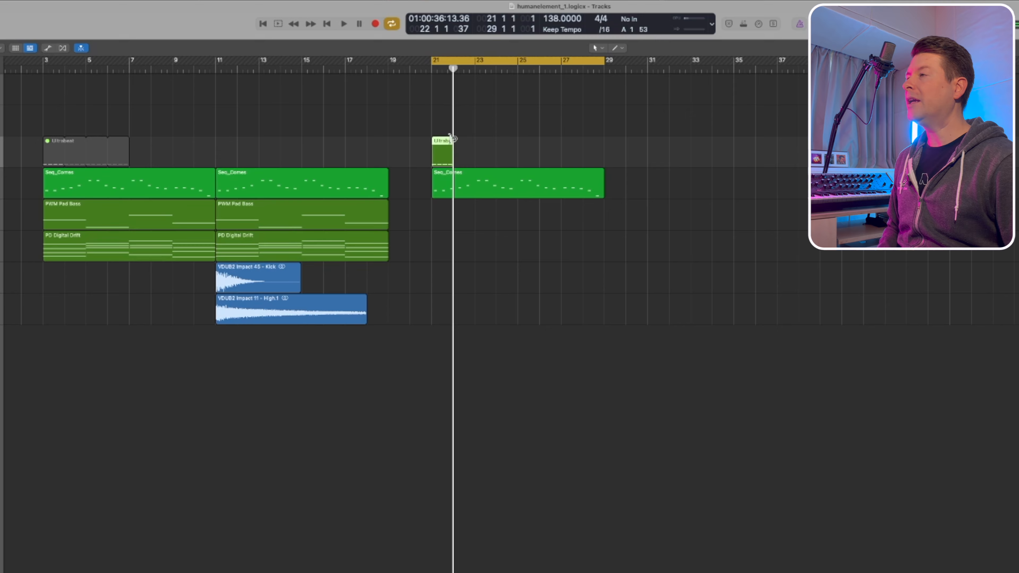
pyautogui.moveTo(452, 139); pyautogui.dragTo(604, 139)
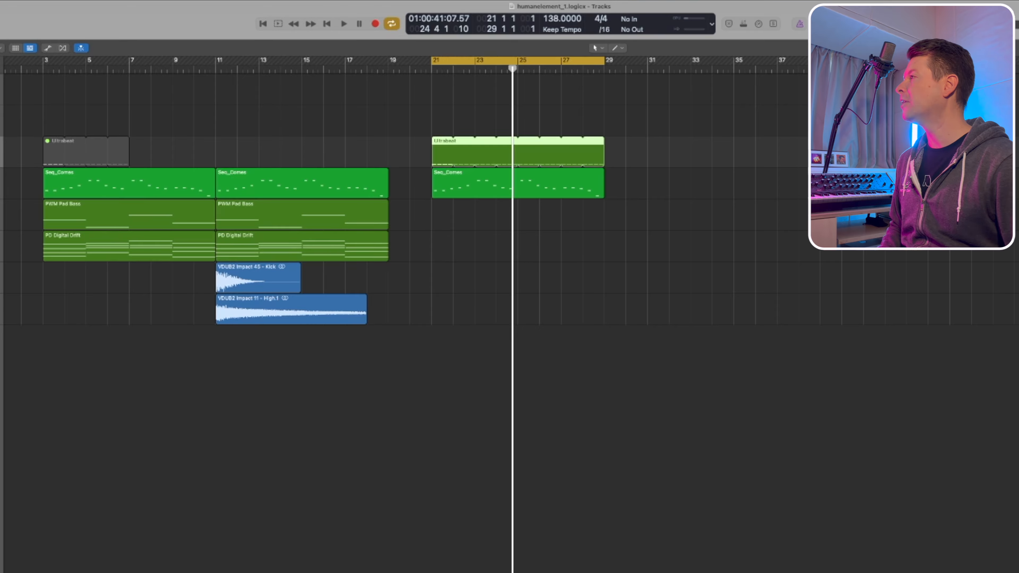
# Step: Create one new software instrument track directly below the PD Hypnosis track
pyautogui.press('Down')
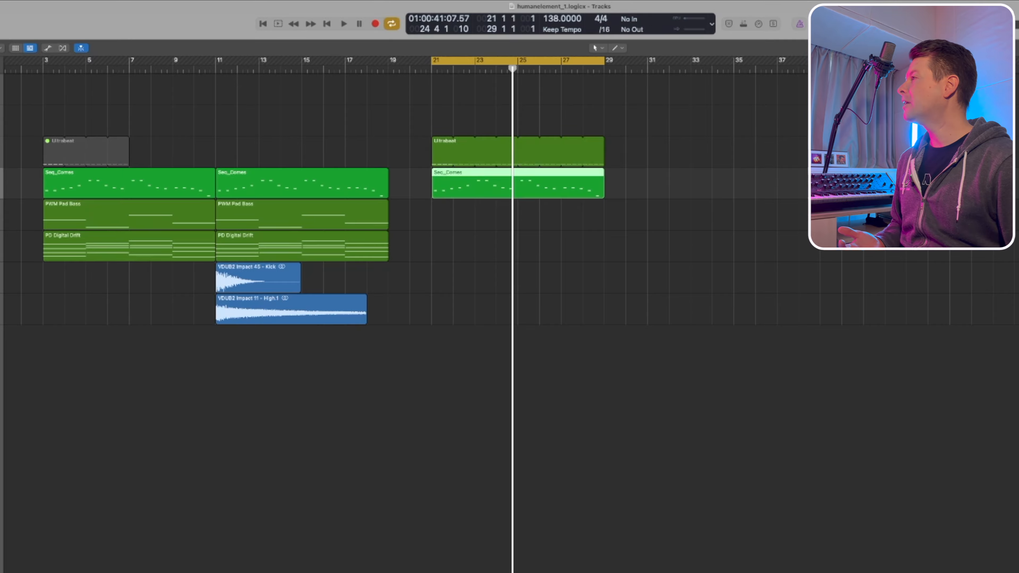
pyautogui.press('Down')
pyautogui.press('Down')
pyautogui.press('alt+super+n')
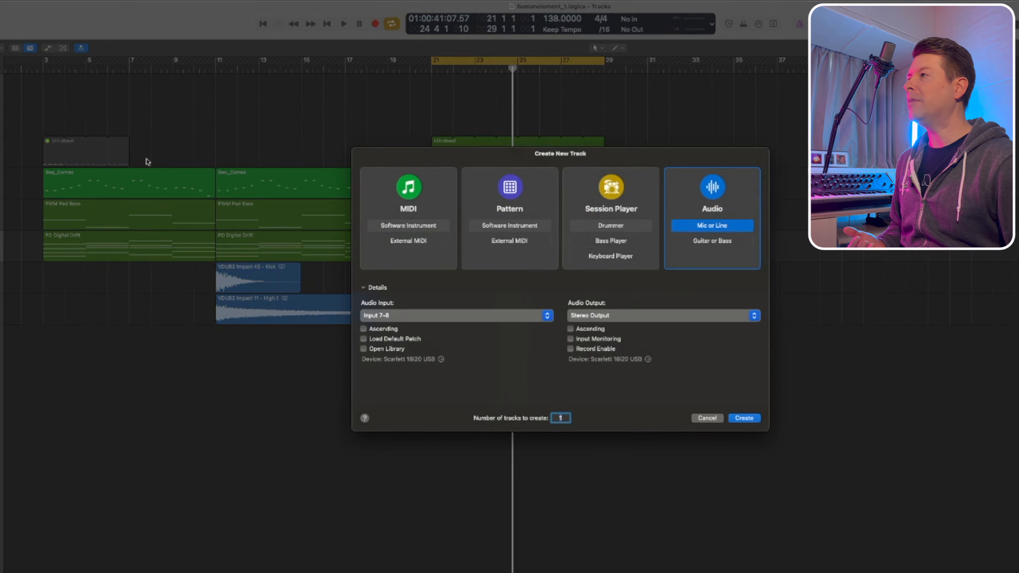
pyautogui.click(393, 226)
pyautogui.click(744, 418)
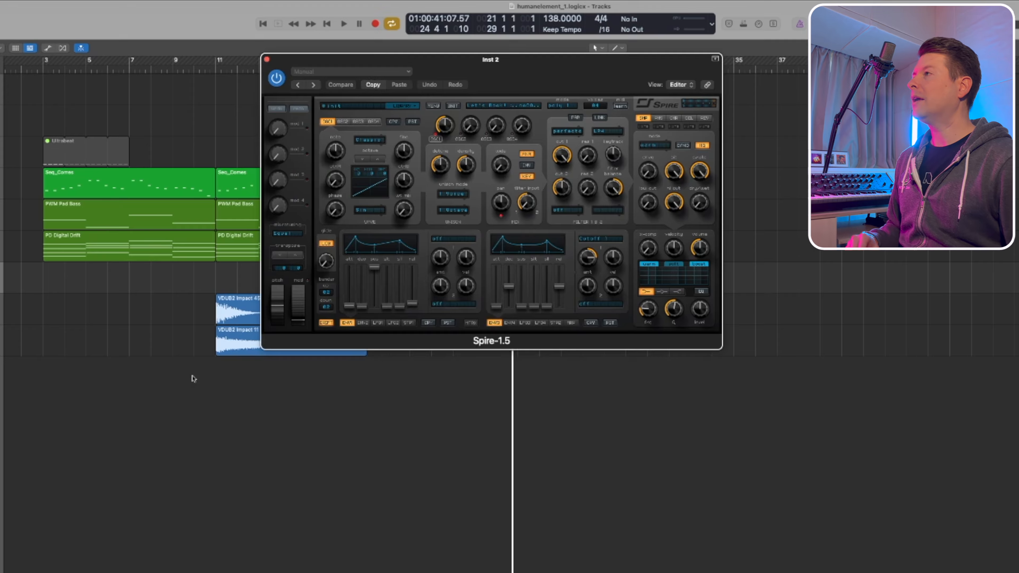
# Step: Load the PL First Test preset from the Plucks folder of Spire's Factory Sounds on the new track
pyautogui.click(370, 107)
pyautogui.scroll(-10, 376, 259)
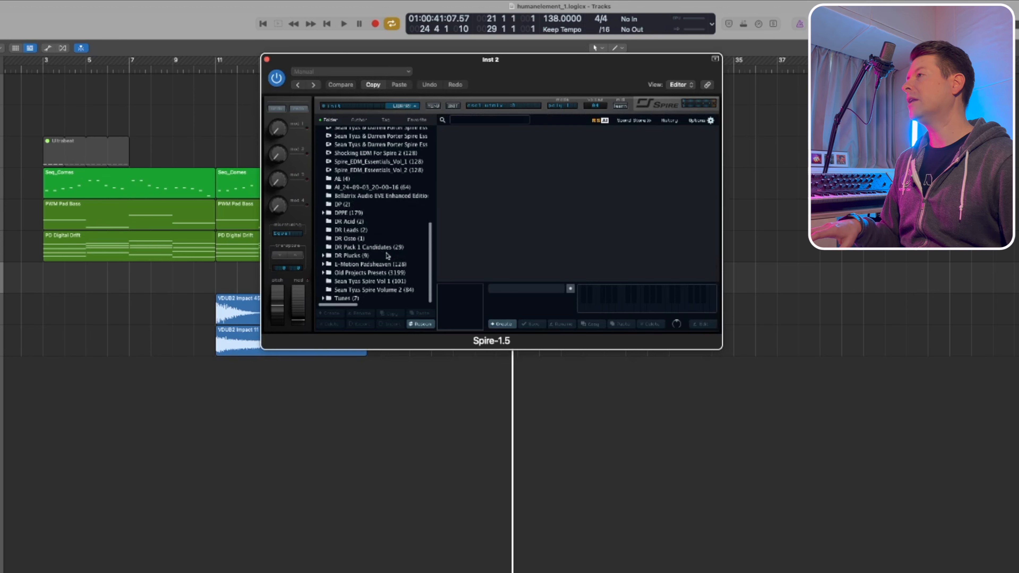
pyautogui.scroll(12, 387, 255)
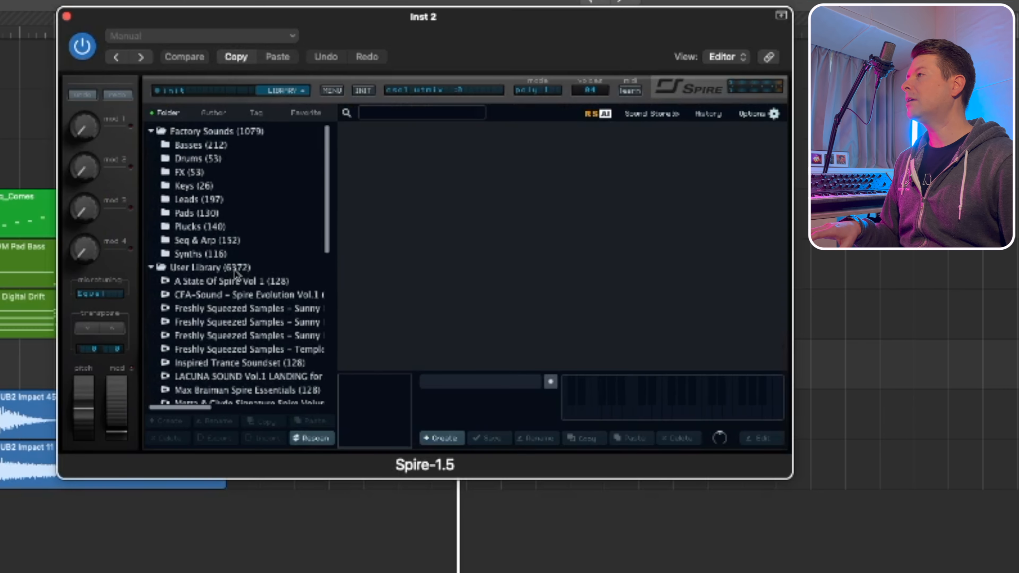
pyautogui.click(235, 253)
pyautogui.click(232, 227)
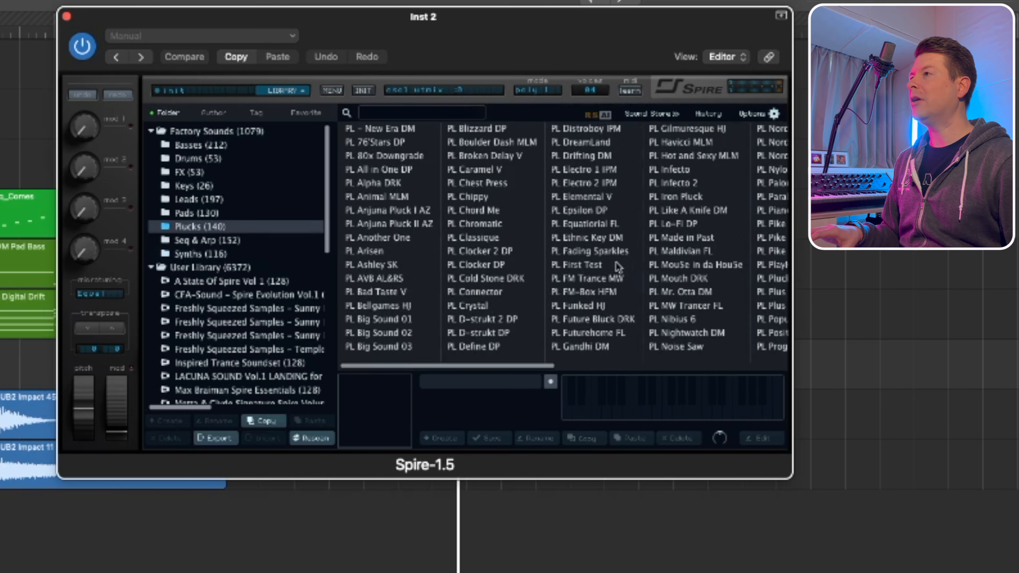
pyautogui.click(589, 265)
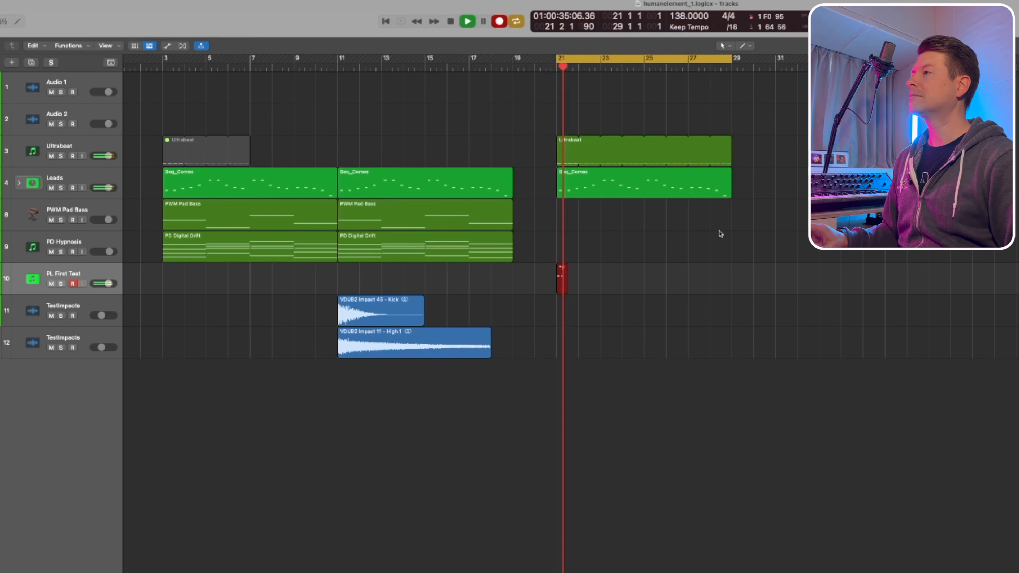
# Step: Finish recording the pluck pattern in bar 21 and delete its last three notes in the Piano Roll
pyautogui.press('space')
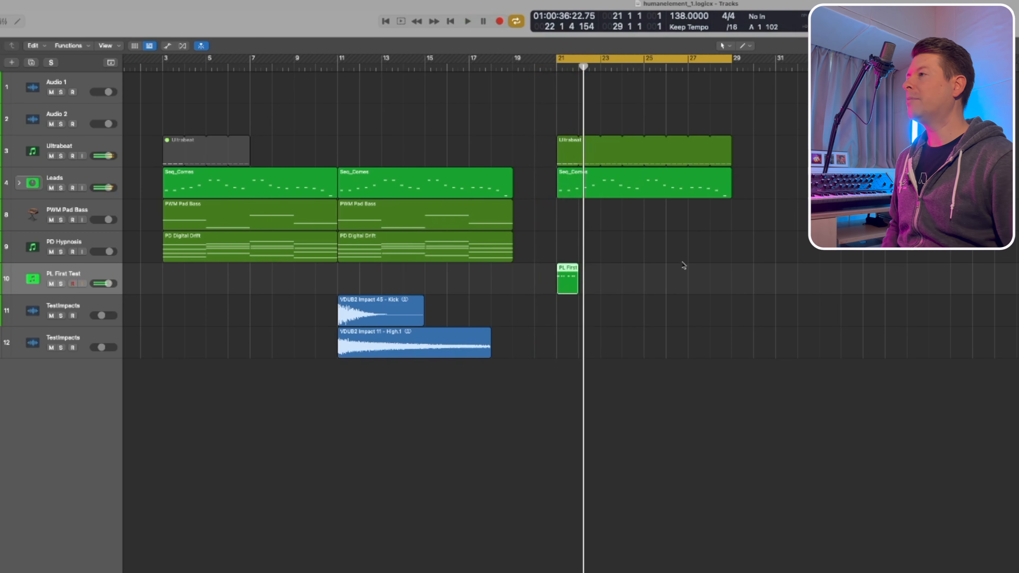
pyautogui.doubleClick(570, 271)
pyautogui.moveTo(767, 528); pyautogui.dragTo(384, 458)
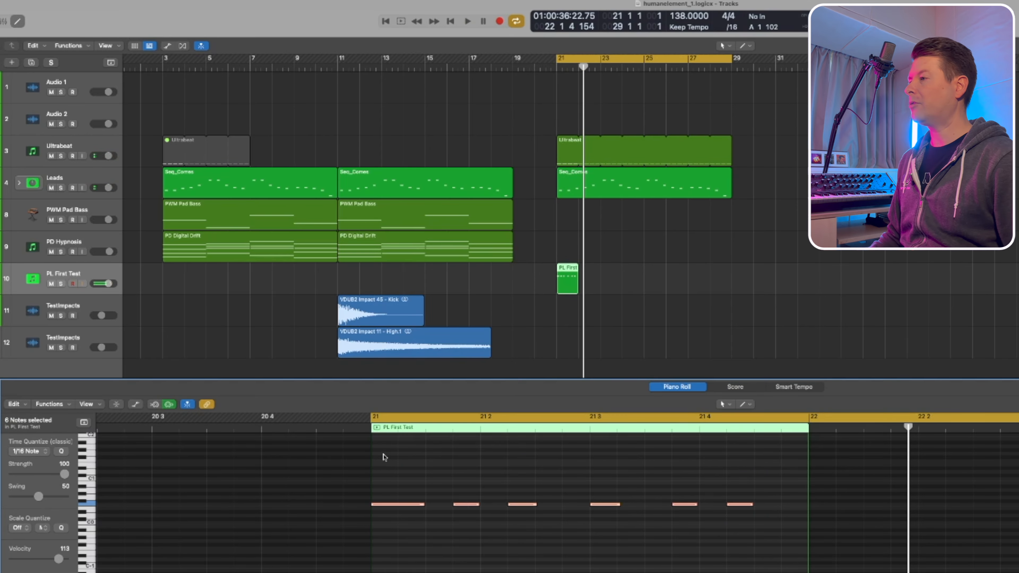
pyautogui.moveTo(766, 540); pyautogui.dragTo(602, 484)
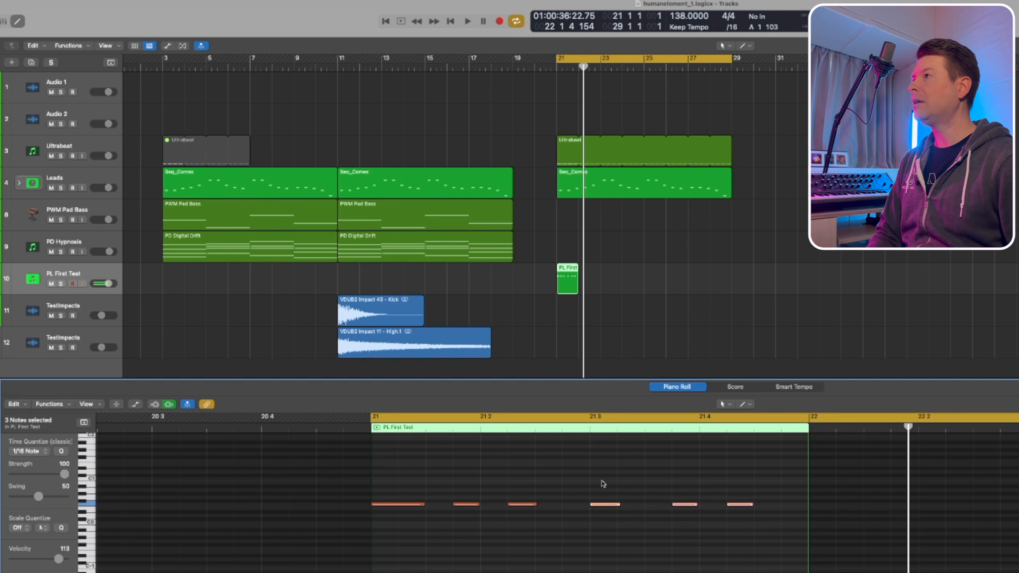
# Step: Set the cycle range to bar 21 only, matching the length of the PL First Test region
pyautogui.click(576, 58)
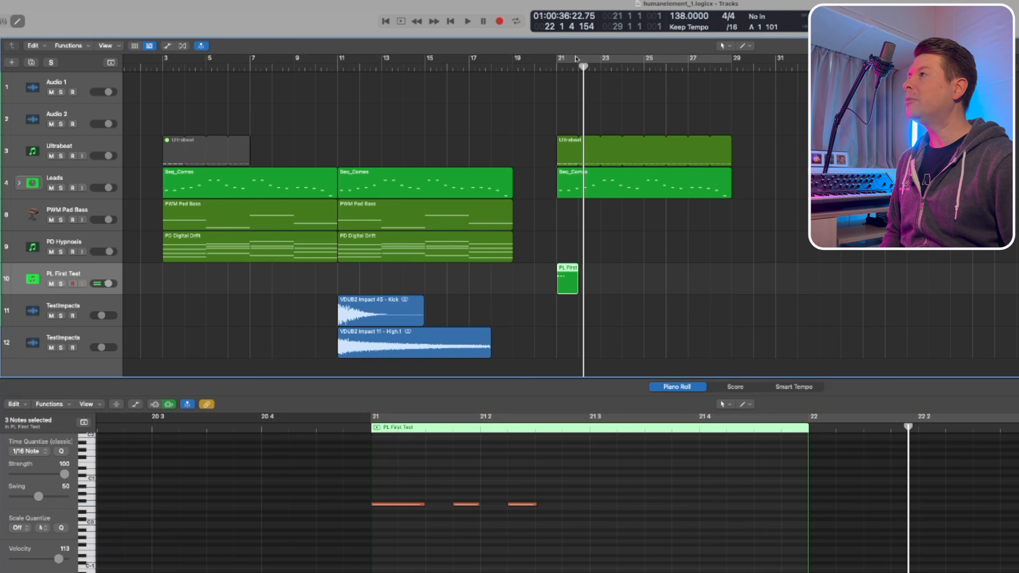
pyautogui.click(561, 59)
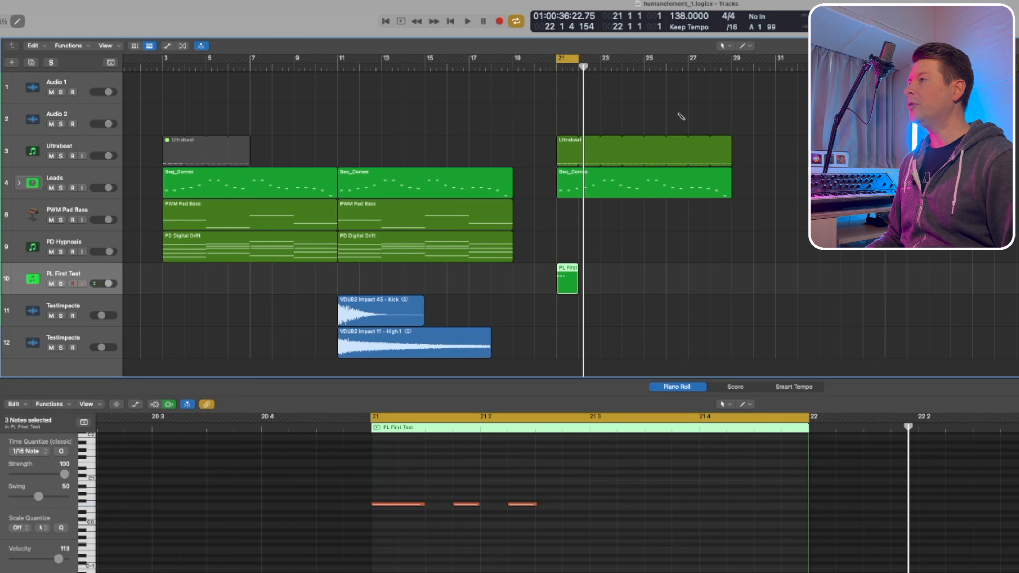
pyautogui.press('super+Right')
pyautogui.hscroll(-3, 696, 219)
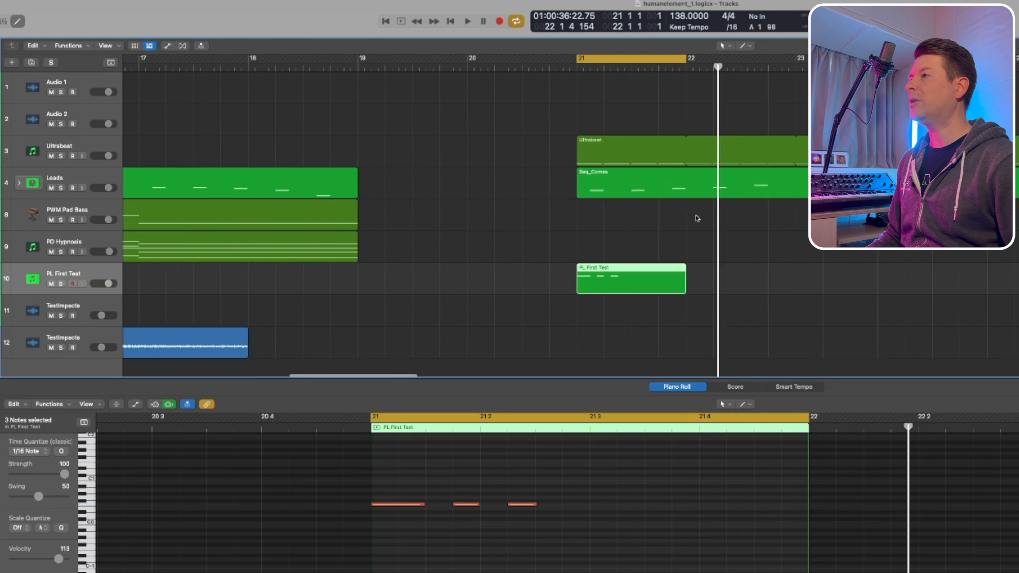
pyautogui.press('super+Left')
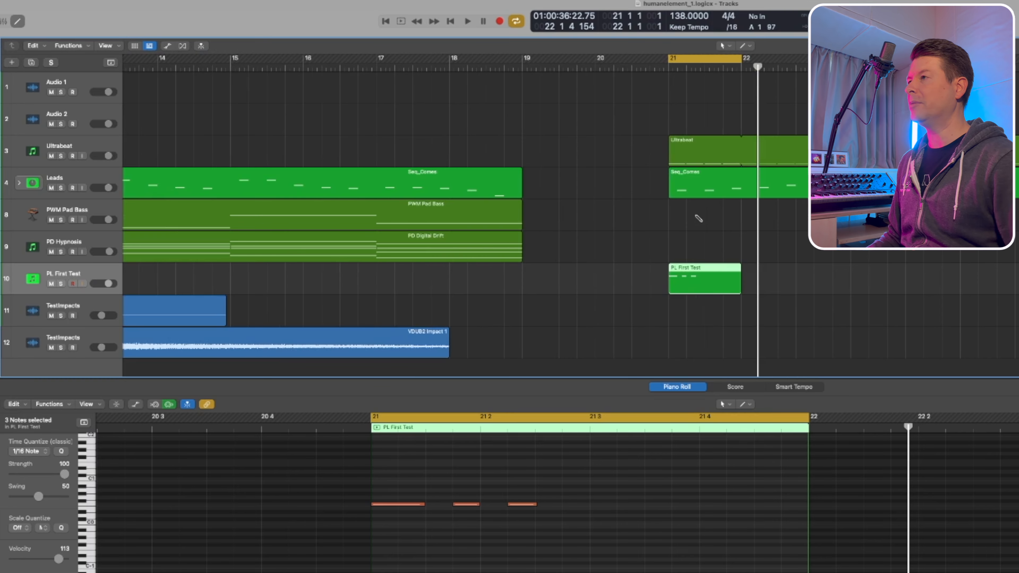
pyautogui.hscroll(1, 563, 258)
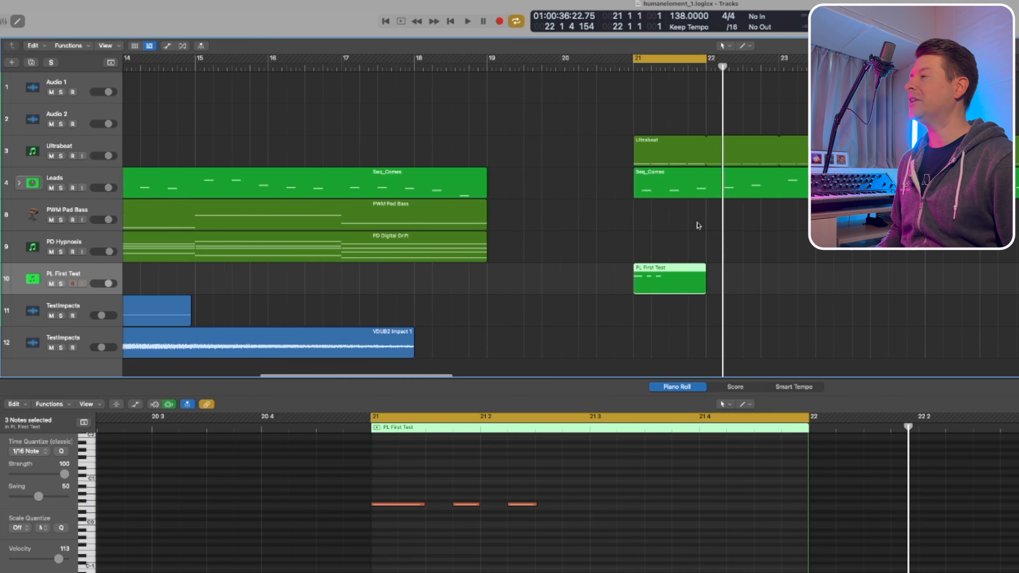
pyautogui.moveTo(331, 223); pyautogui.dragTo(841, 222)
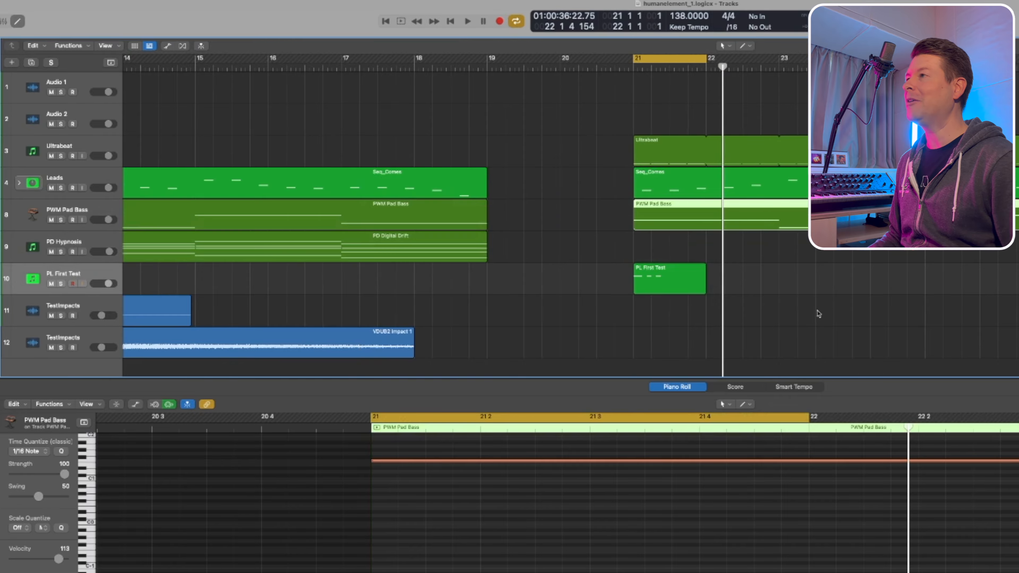
pyautogui.moveTo(719, 333); pyautogui.dragTo(648, 228)
pyautogui.moveTo(534, 535); pyautogui.dragTo(370, 496)
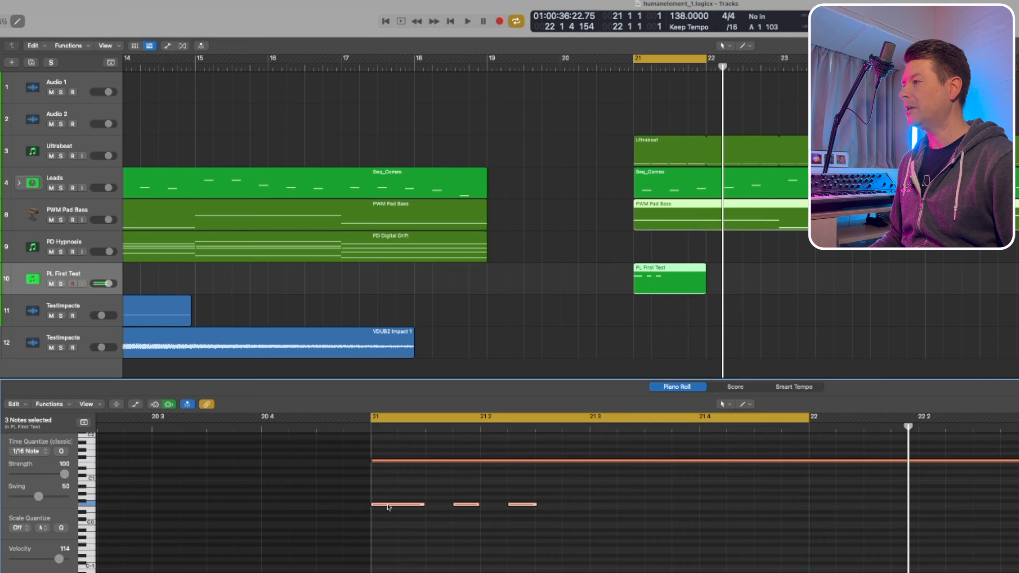
pyautogui.rightClick(388, 507)
pyautogui.click(449, 527)
pyautogui.press('super+z')
pyautogui.click(663, 215)
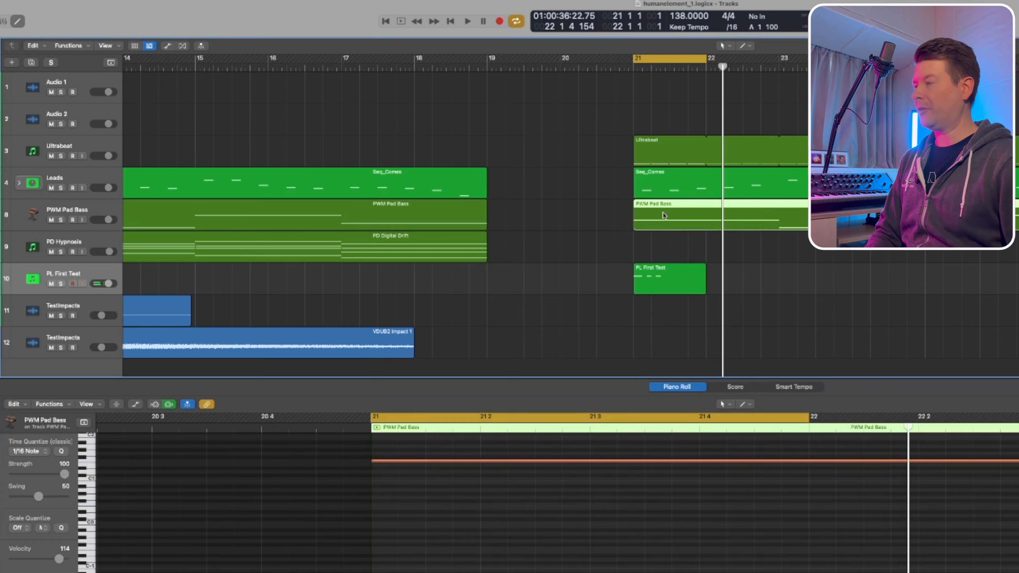
pyautogui.press('Delete')
# Step: Copy the three pluck notes to start again at beat 3 of bar 21 and play the bar back
pyautogui.press('space')
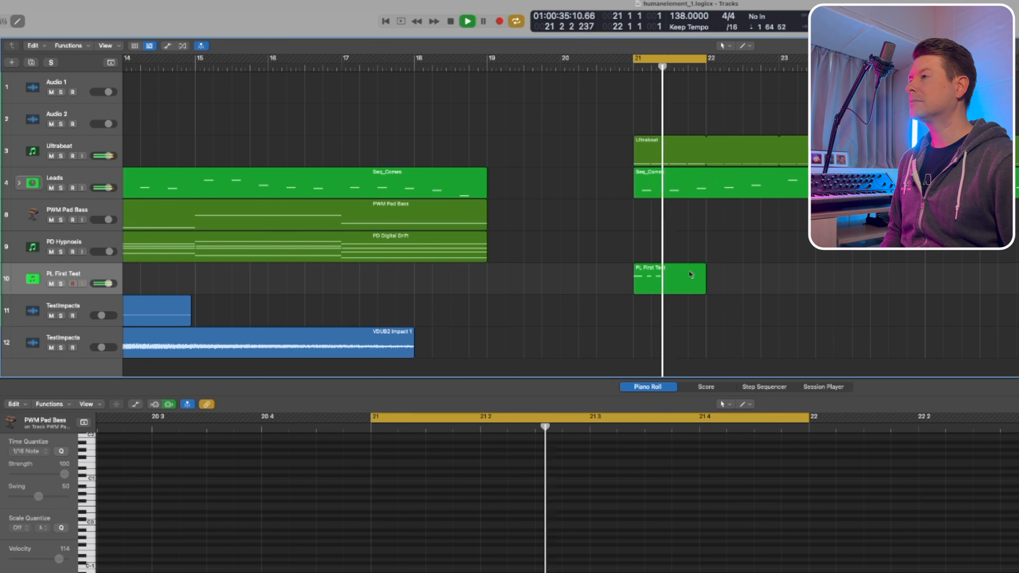
pyautogui.press('space')
pyautogui.click(677, 285)
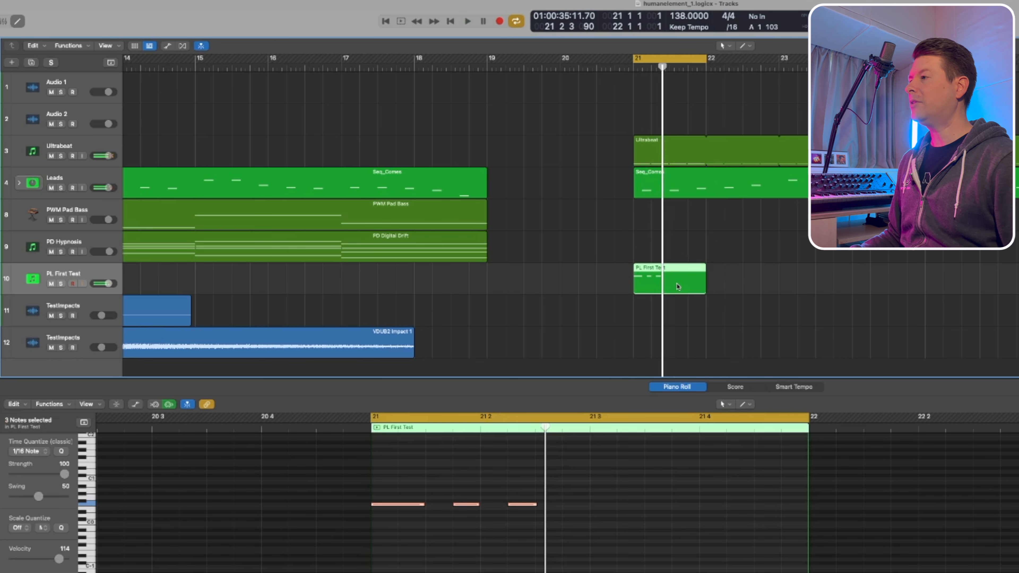
pyautogui.moveTo(589, 543); pyautogui.dragTo(630, 507)
pyautogui.press('space')
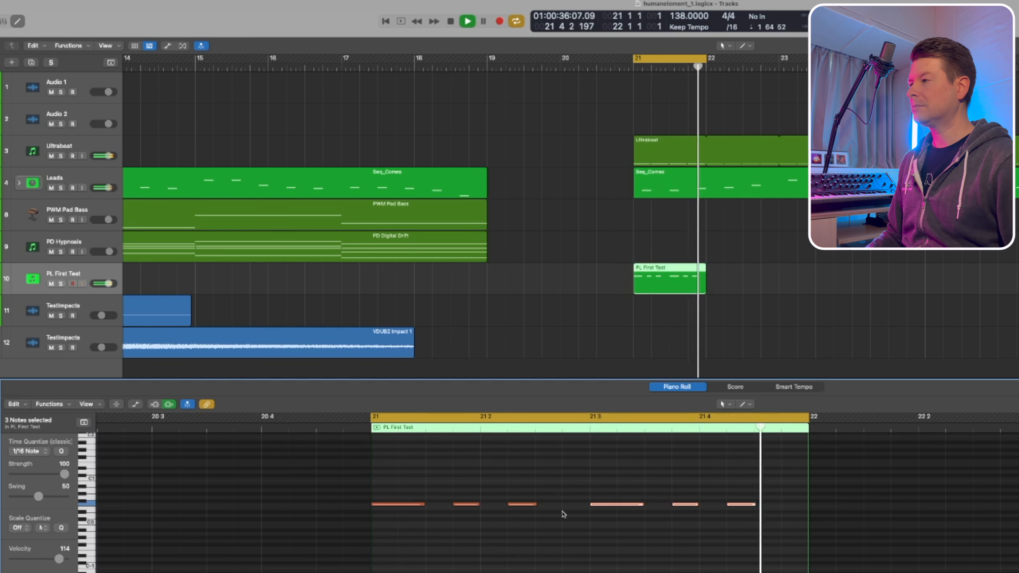
pyautogui.press('space')
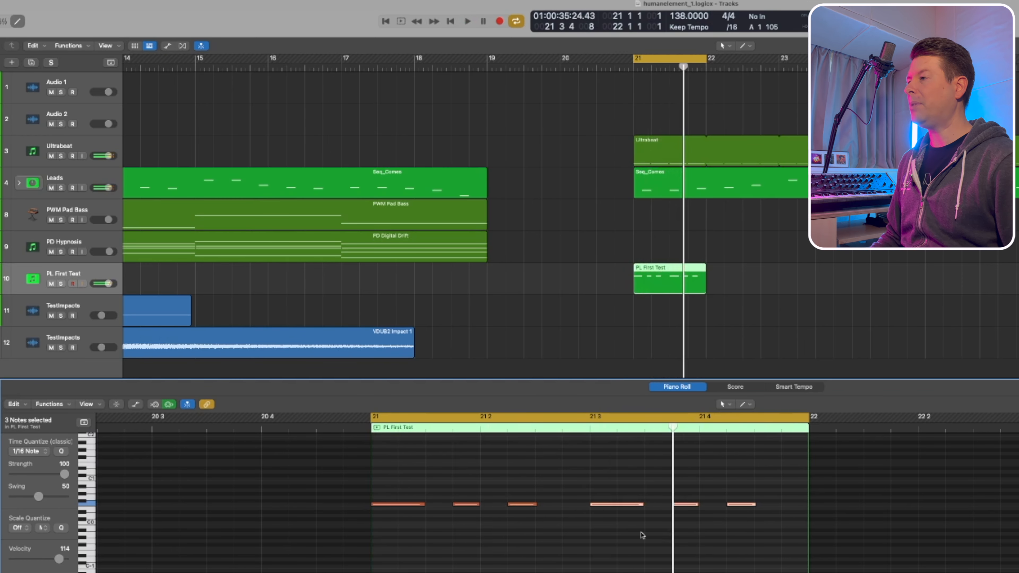
# Step: Add shortened note copies on the last sixteenth of beats 2 and 4 in the pluck pattern and play the bar
pyautogui.click(563, 523)
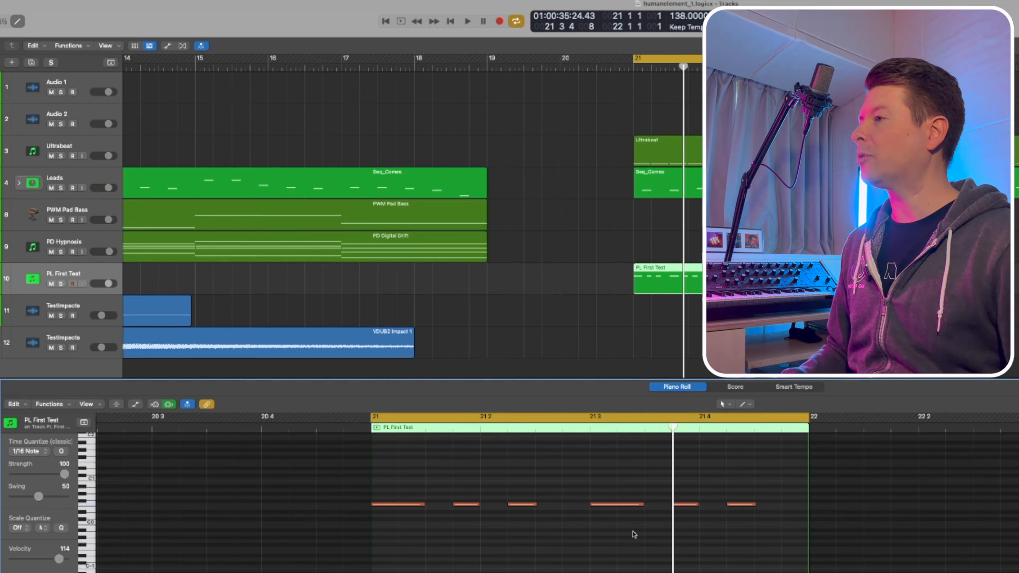
pyautogui.moveTo(524, 504); pyautogui.dragTo(578, 507)
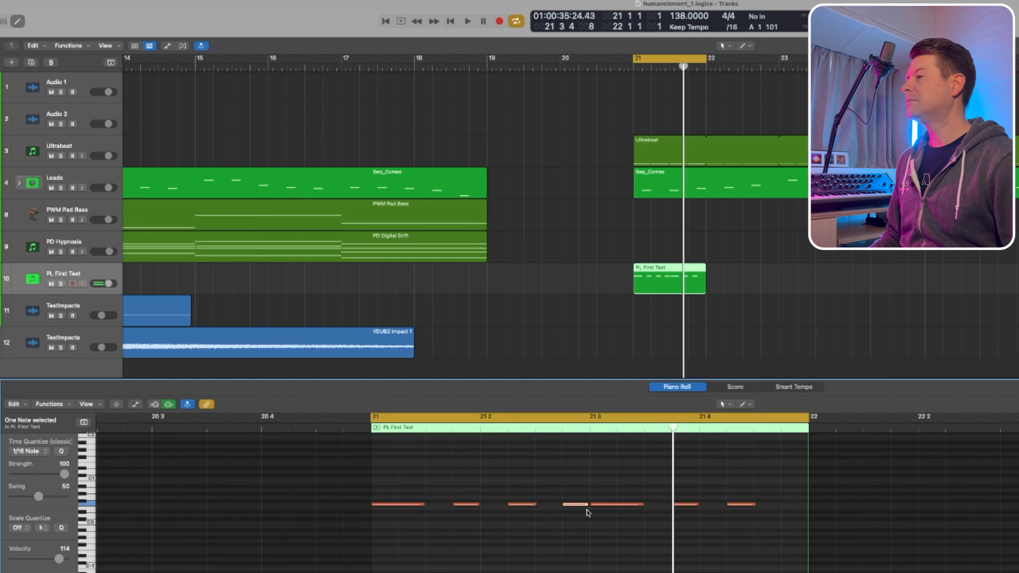
pyautogui.moveTo(586, 508); pyautogui.dragTo(574, 508)
pyautogui.press('space')
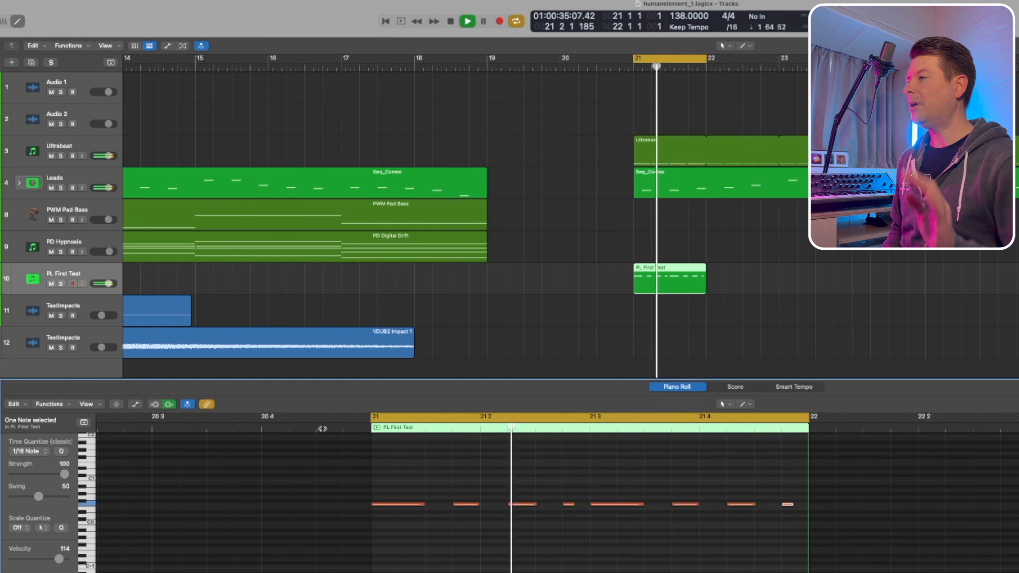
pyautogui.press('space')
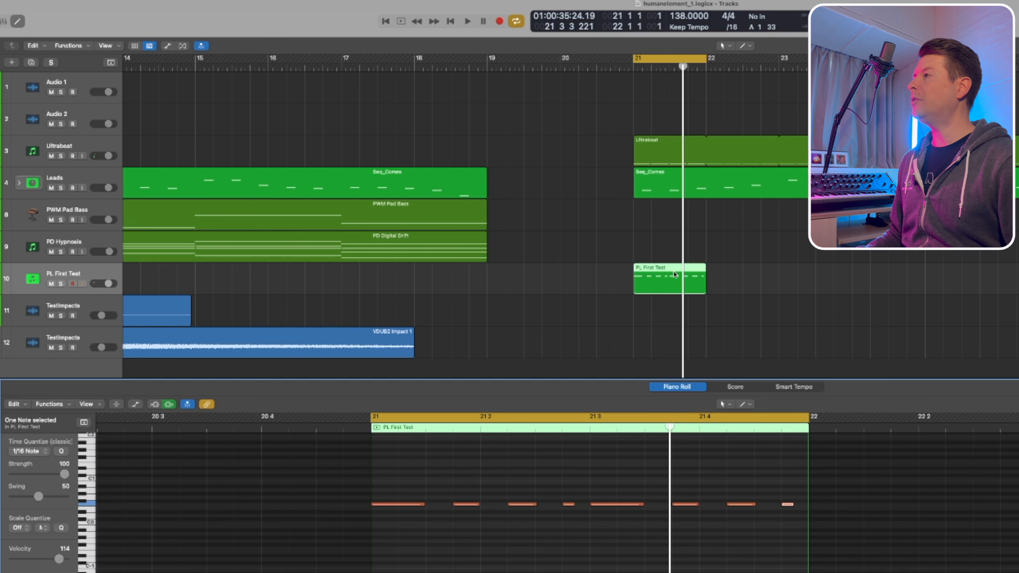
# Step: Copy the second PWM Pad Bass region to bar 21 on its own track
pyautogui.moveTo(443, 220); pyautogui.dragTo(954, 220)
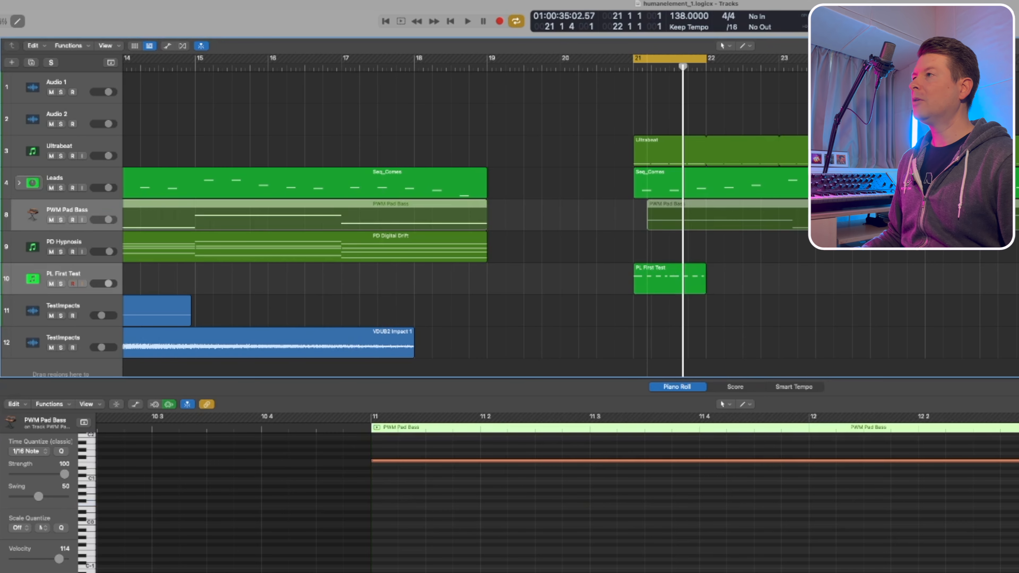
pyautogui.press('space')
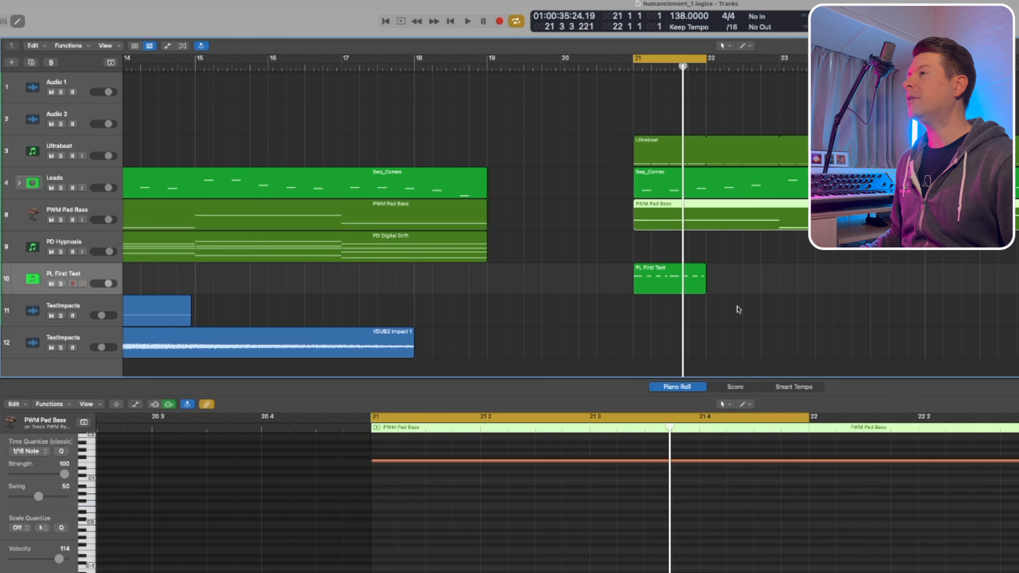
pyautogui.click(701, 268)
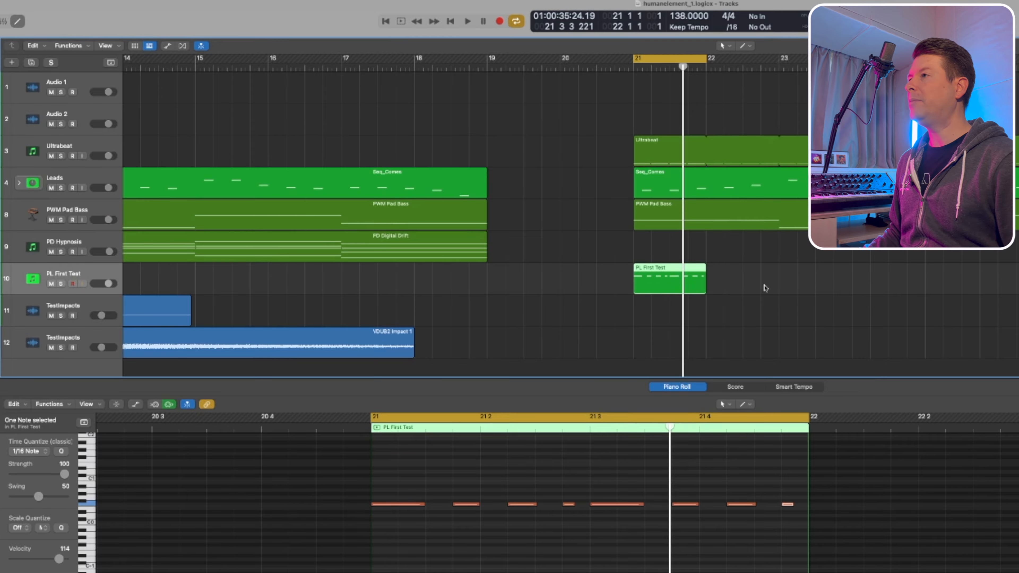
# Step: Repeat the one-bar PL First Test region in bar 22 and extend the cycle range to bar 23
pyautogui.click(758, 285)
pyautogui.moveTo(723, 285); pyautogui.dragTo(746, 280)
pyautogui.click(691, 65)
pyautogui.moveTo(633, 60); pyautogui.dragTo(779, 60)
# Step: Join the pluck bars into one two-bar region and copy it to bars 23, 25 and 27
pyautogui.moveTo(818, 286); pyautogui.dragTo(571, 274)
pyautogui.press('super+j')
pyautogui.moveTo(690, 280); pyautogui.dragTo(835, 280)
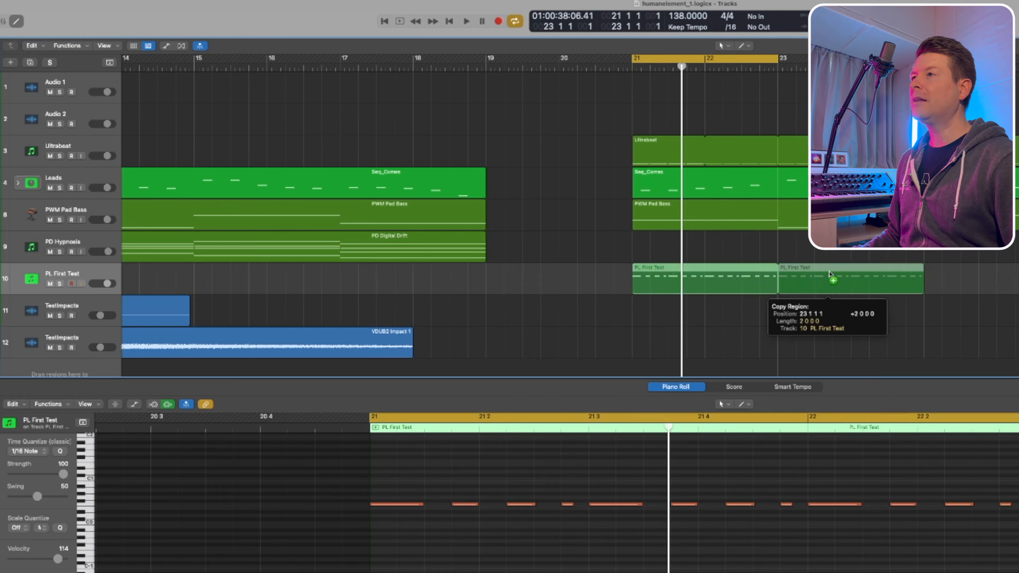
pyautogui.moveTo(581, 290); pyautogui.dragTo(669, 270)
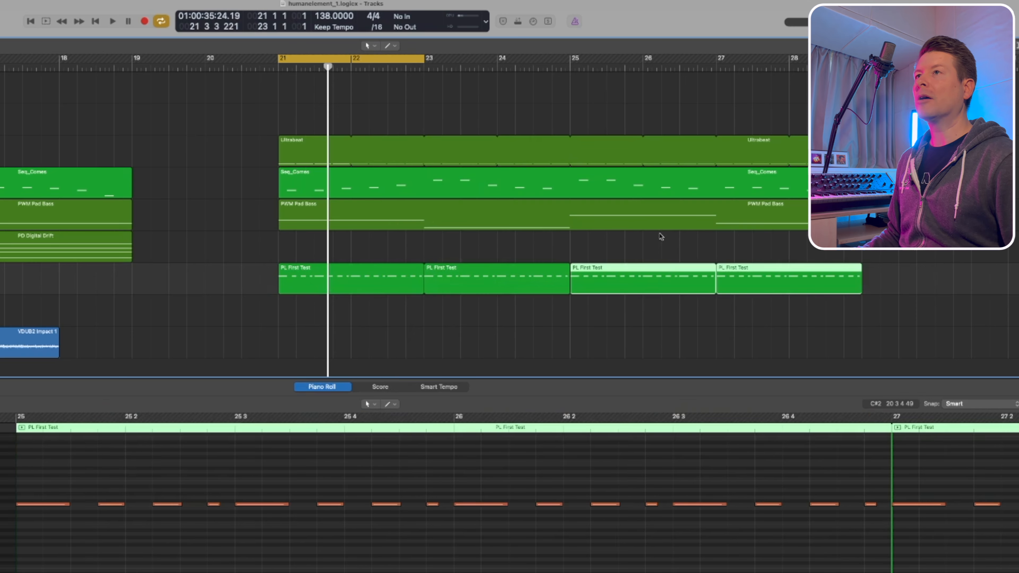
# Step: Bring the PWM Pad Bass region into the Piano Roll and set the cycle range from bar 21 to bar 29
pyautogui.click(715, 215)
pyautogui.scroll(3, 521, 530)
pyautogui.press('super+Left')
pyautogui.press('super+Left')
pyautogui.press('super+Left')
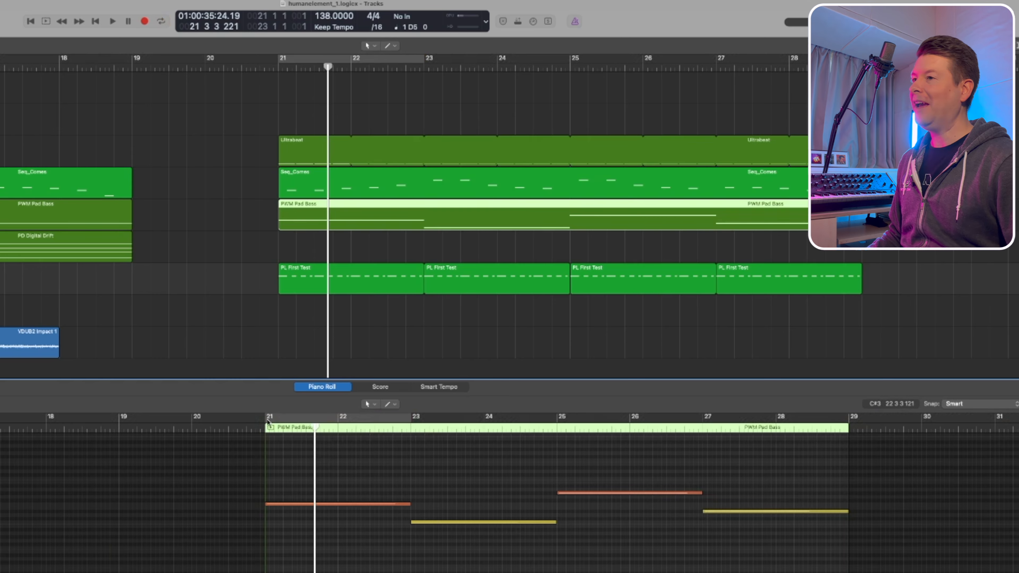
pyautogui.moveTo(368, 417); pyautogui.dragTo(849, 416)
pyautogui.moveTo(826, 548); pyautogui.dragTo(324, 468)
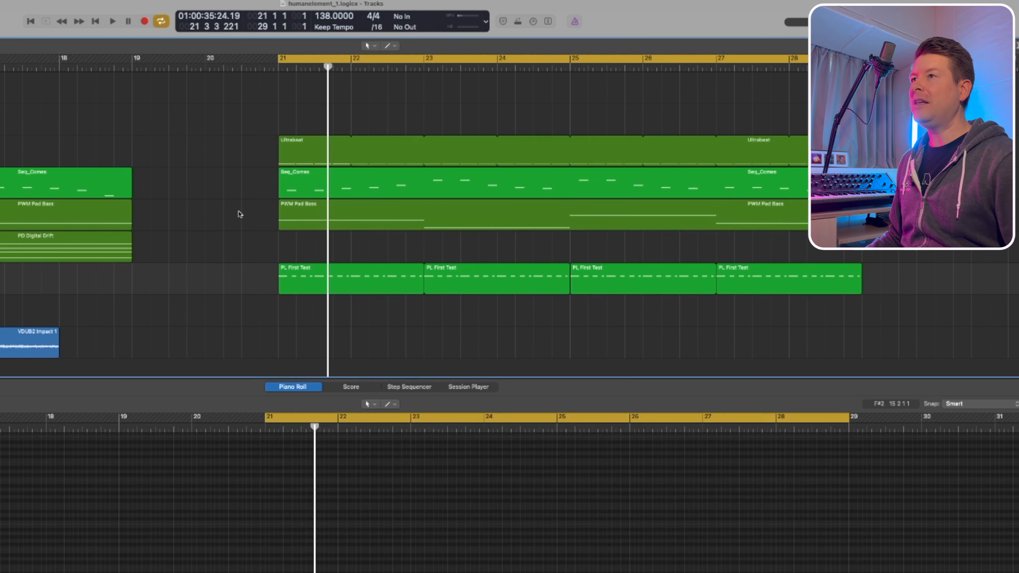
# Step: Show the PWM Pad Bass region and all four PL First Test regions together in an enlarged Piano Roll
pyautogui.moveTo(239, 213); pyautogui.dragTo(819, 290)
pyautogui.press('e')
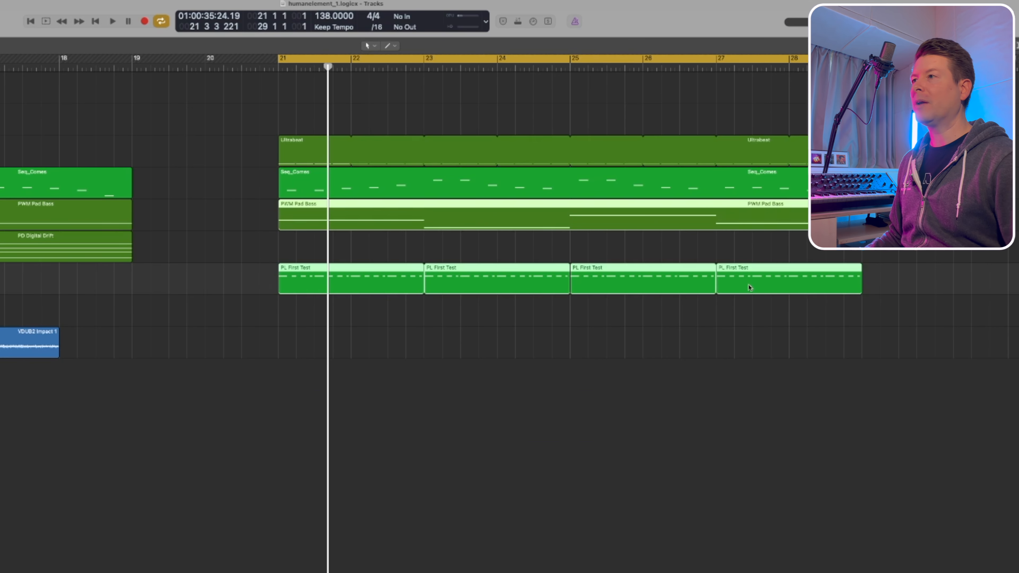
pyautogui.press('e')
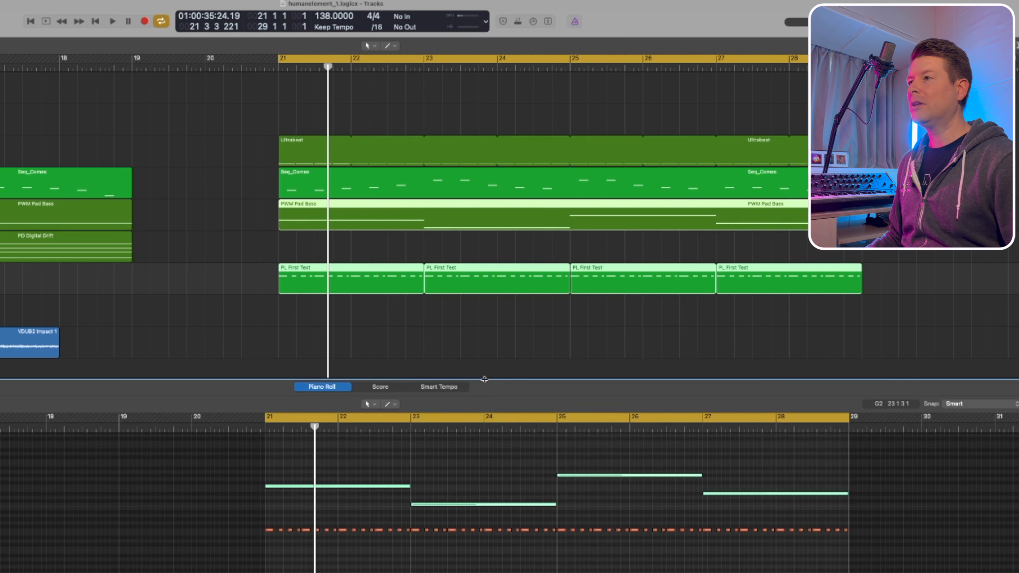
pyautogui.moveTo(484, 379); pyautogui.dragTo(483, 217)
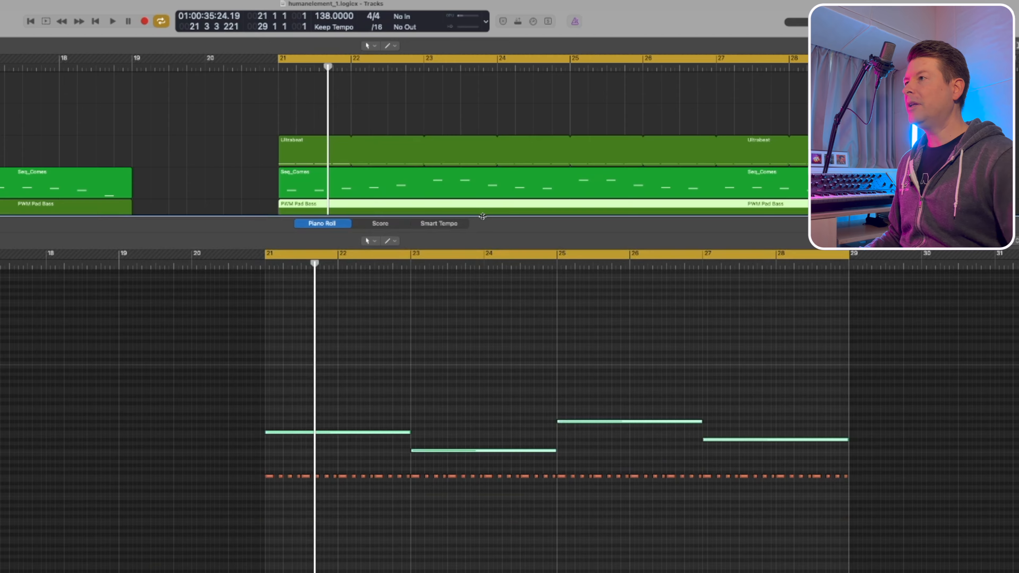
pyautogui.click(494, 328)
pyautogui.press('super+Right')
pyautogui.press('super+Right')
pyautogui.hscroll(10, 496, 327)
pyautogui.press('super+Left')
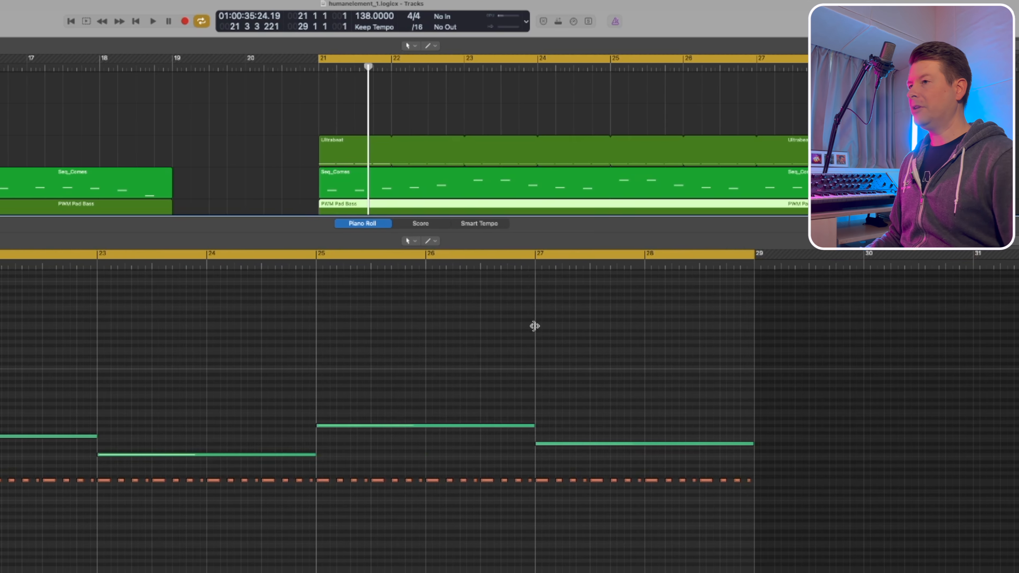
# Step: Transpose the four PWM Pad Bass notes in bars 21 to 29 down one octave
pyautogui.moveTo(817, 503); pyautogui.dragTo(60, 470)
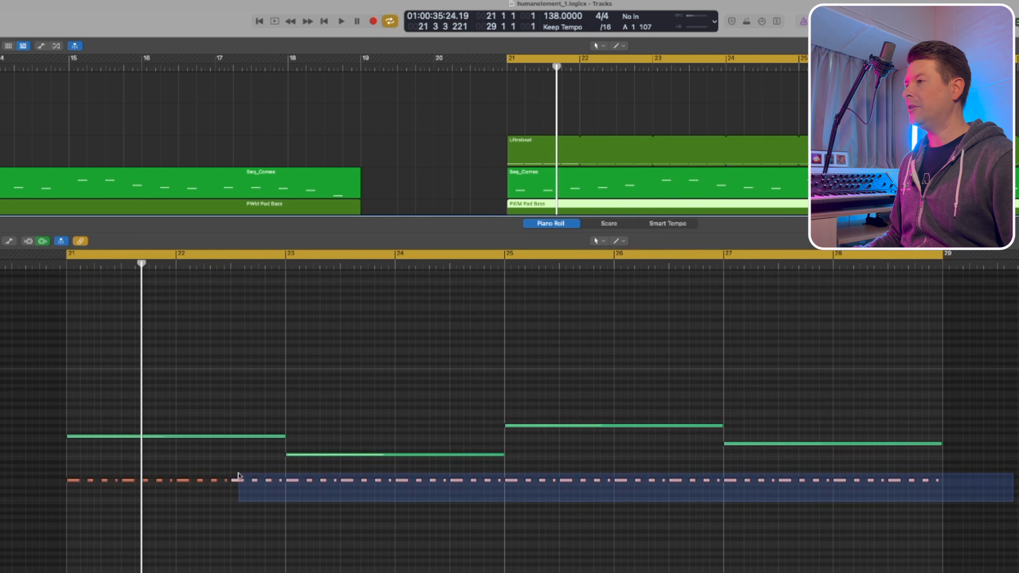
pyautogui.moveTo(258, 472); pyautogui.dragTo(159, 481)
pyautogui.moveTo(260, 370); pyautogui.dragTo(889, 457)
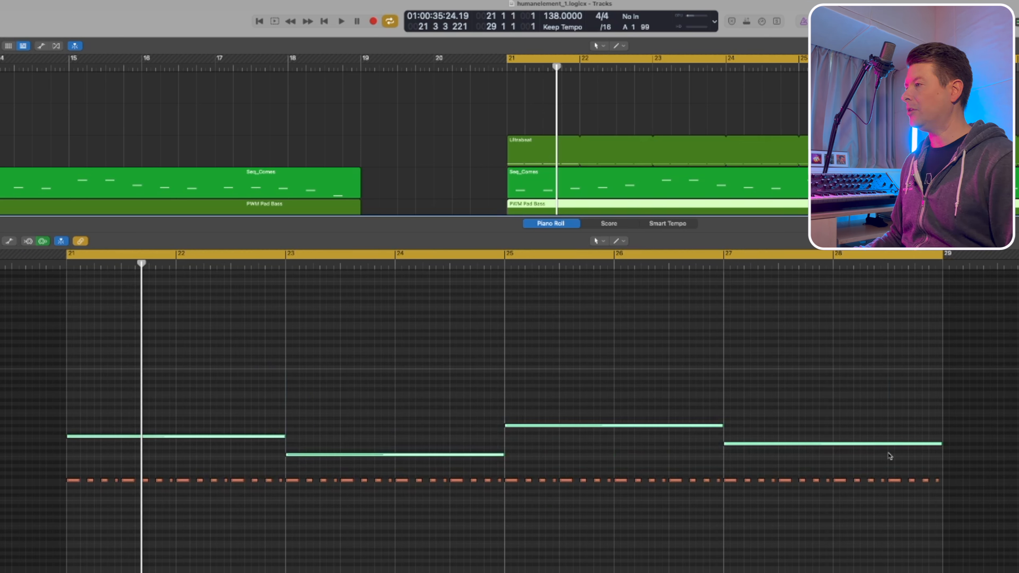
pyautogui.hotkey('shift', 'alt', 'Down')
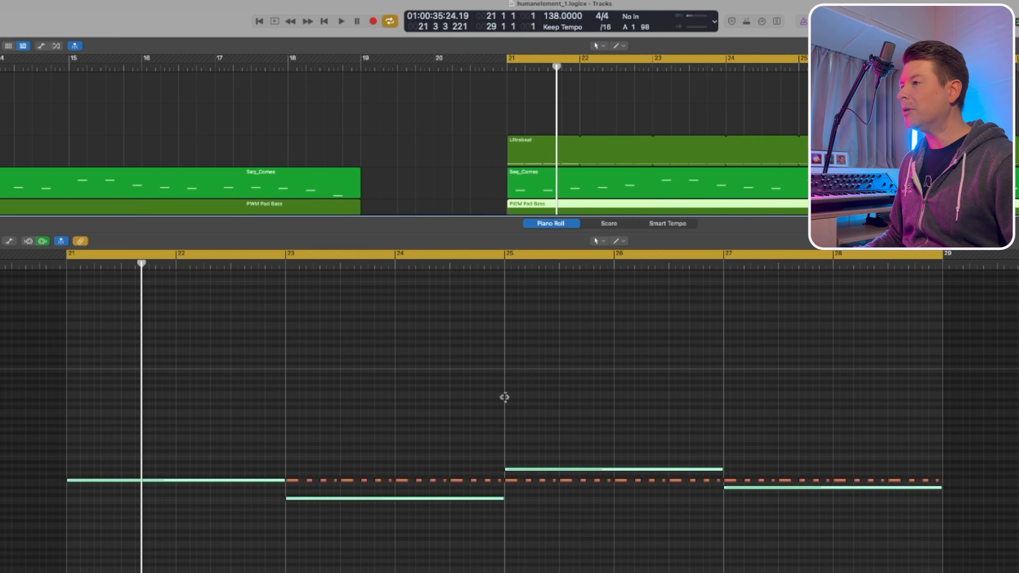
# Step: Move the pluck notes from bar 23 onward to the pitch of the bass note in each two-bar section, then close the Piano Roll
pyautogui.moveTo(500, 493); pyautogui.dragTo(293, 427)
pyautogui.press('x')
pyautogui.press('x')
pyautogui.click(777, 253)
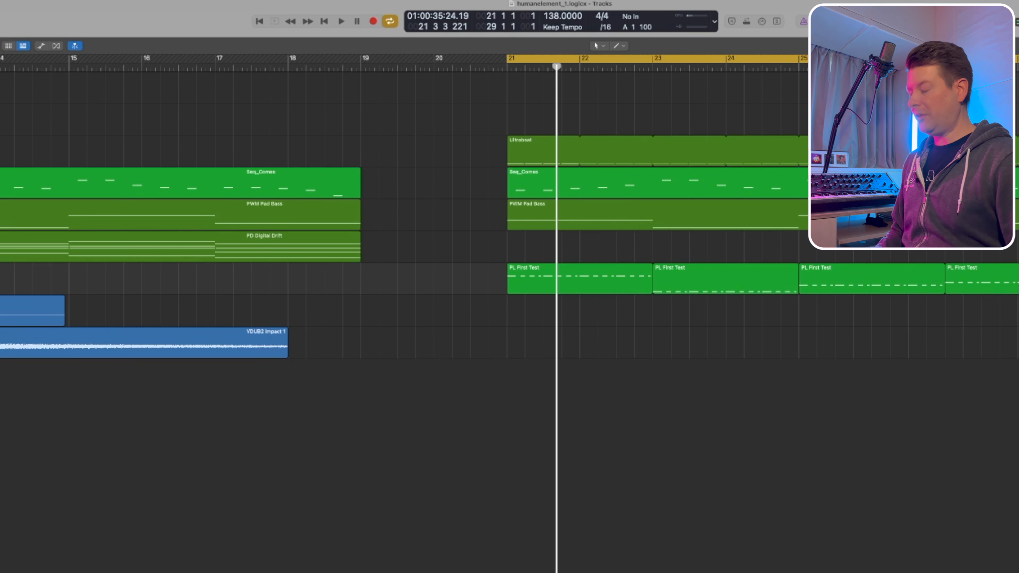
# Step: Mute the copied PWM Pad Bass region at bar 21
pyautogui.click(831, 217)
pyautogui.hotkey('ctrl', 'm')
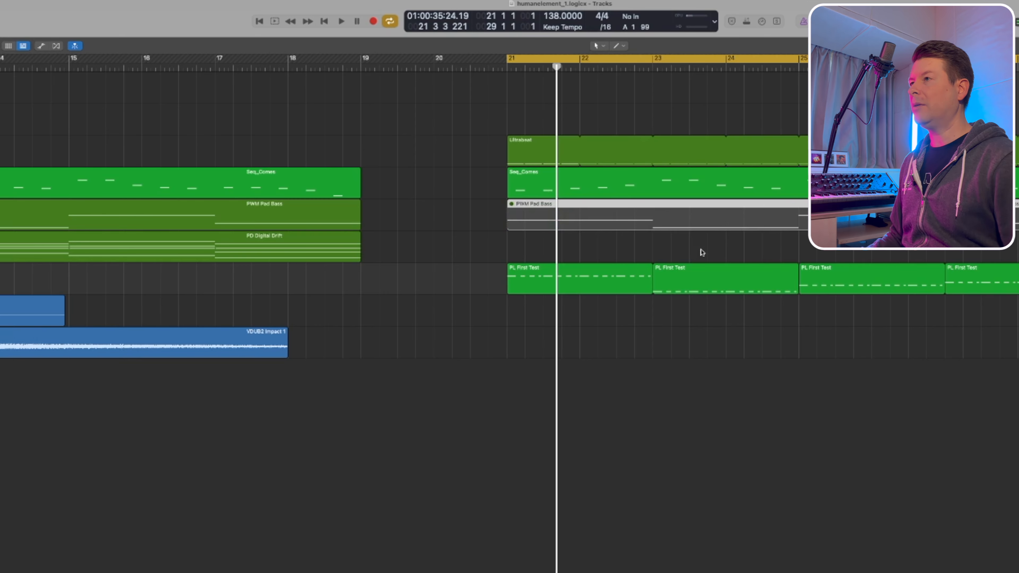
# Step: Join the four PL First Test regions in bars 21 to 29 into one region
pyautogui.click(607, 302)
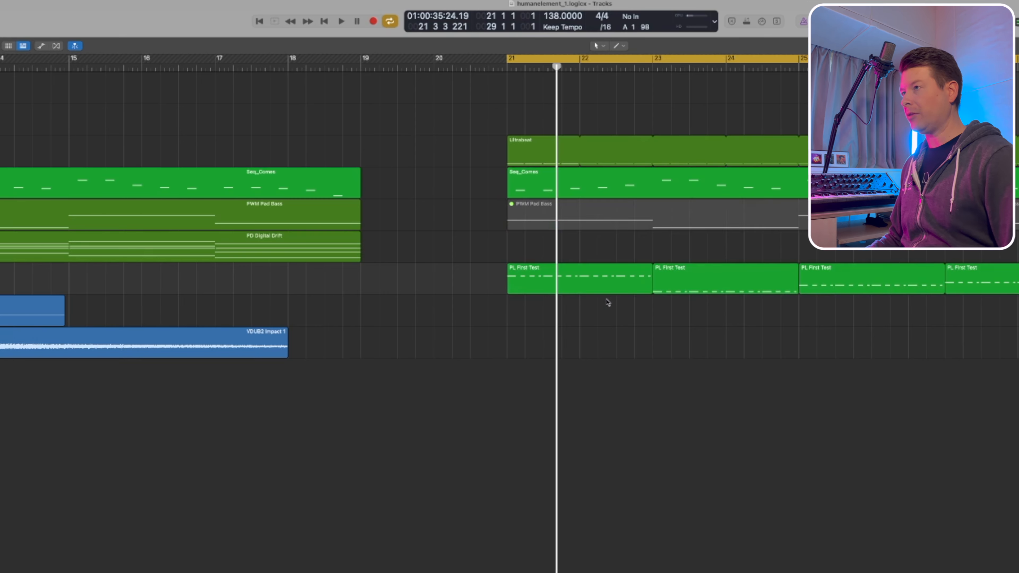
pyautogui.moveTo(478, 267); pyautogui.dragTo(1017, 262)
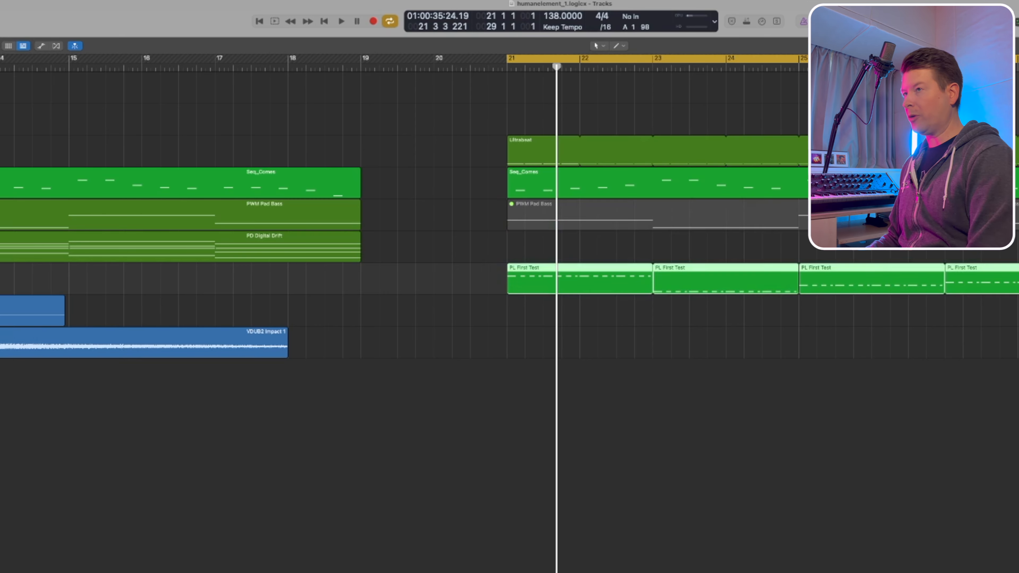
pyautogui.press('super+Left')
pyautogui.press('super+Left')
pyautogui.press('space')
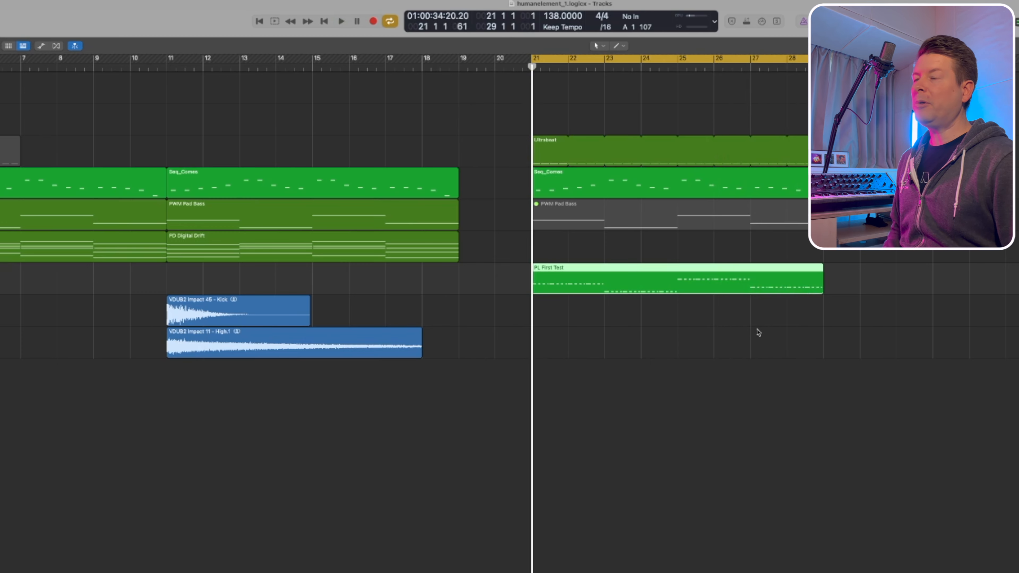
# Step: Transpose the joined PL First Test region's notes in bars 23 and 24 up one octave and audition the line
pyautogui.click(755, 305)
pyautogui.doubleClick(749, 286)
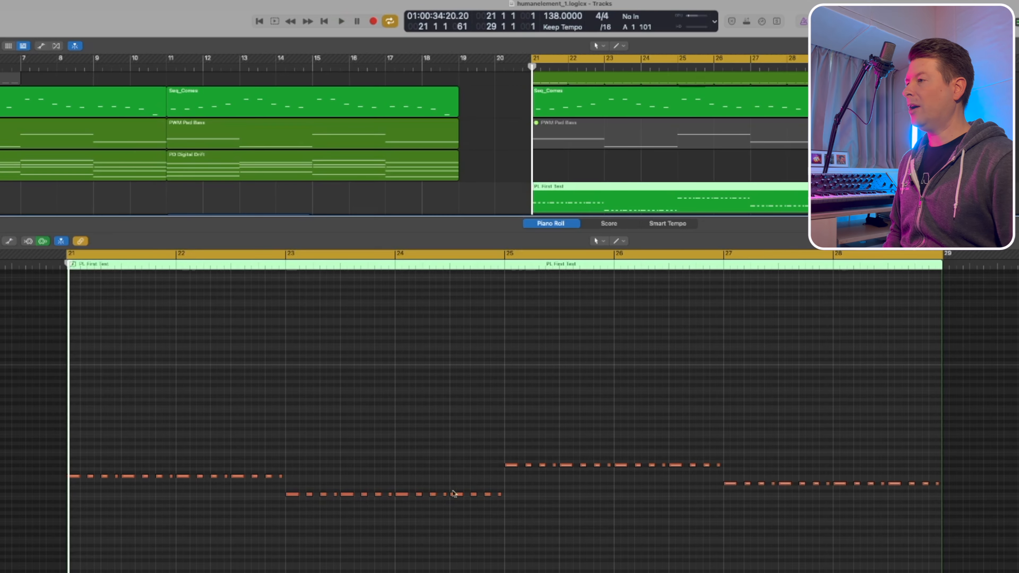
pyautogui.moveTo(321, 520); pyautogui.dragTo(276, 492)
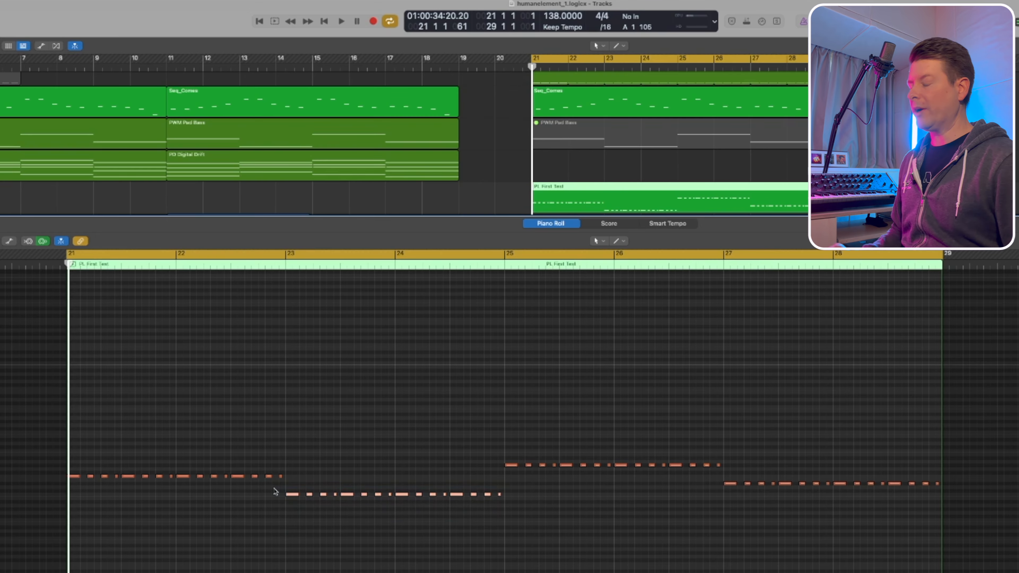
pyautogui.press('space')
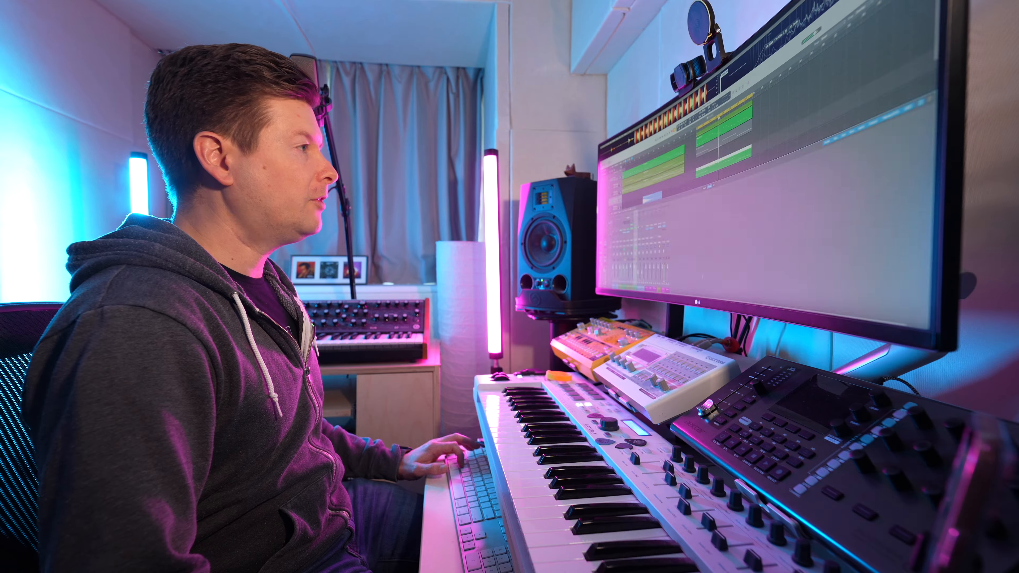
# Step: Add a low cut to the PL First Test track with Channel EQ, moving its cutoff to just above 100 Hz
pyautogui.press('x')
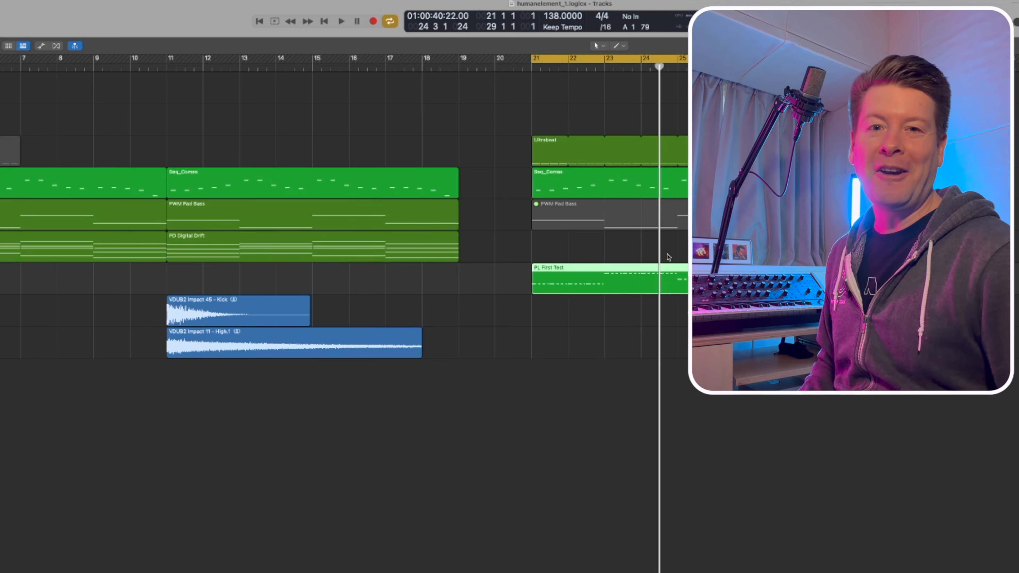
pyautogui.press('space')
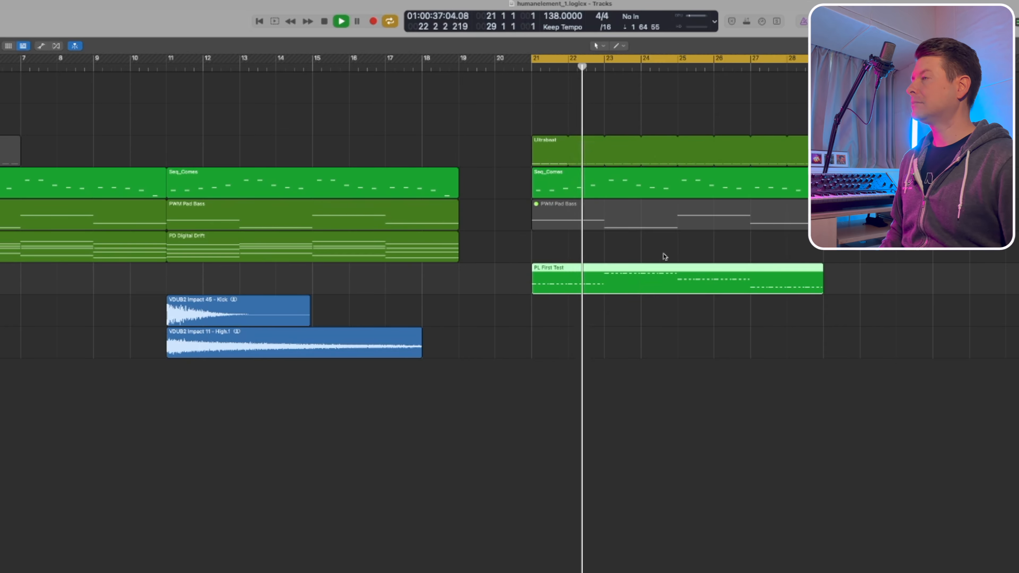
pyautogui.press('space')
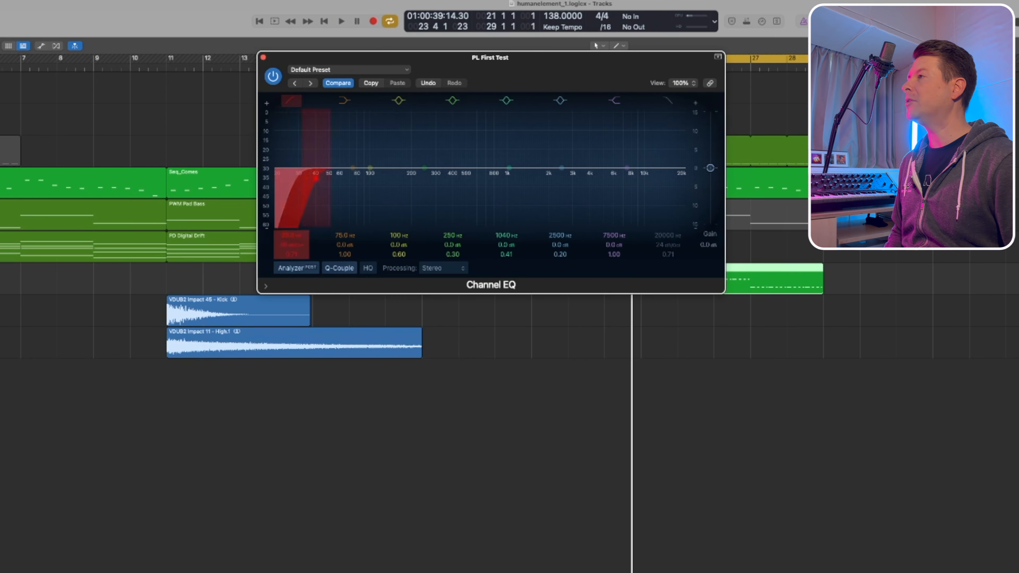
pyautogui.moveTo(316, 178); pyautogui.dragTo(394, 179)
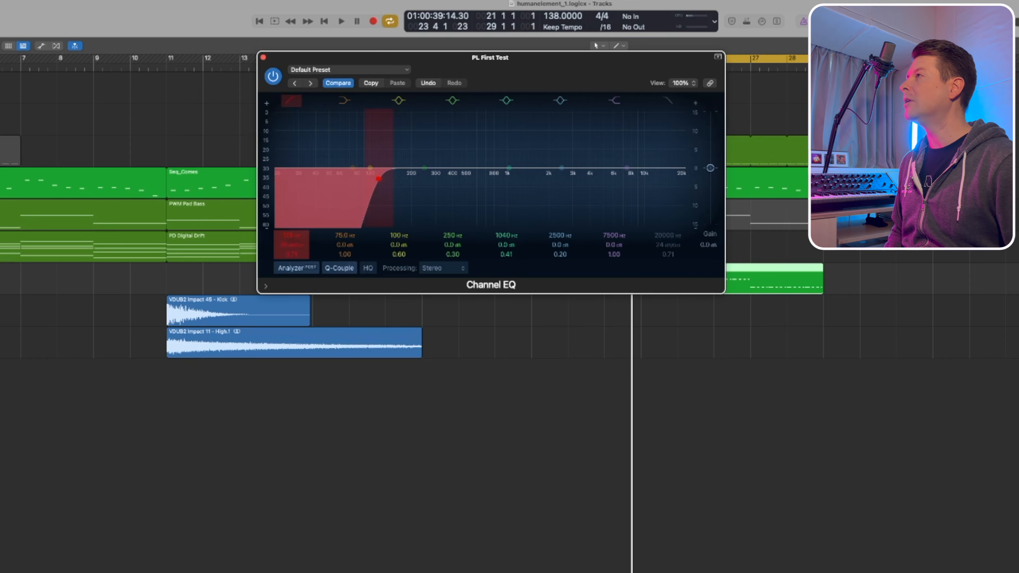
pyautogui.click(263, 58)
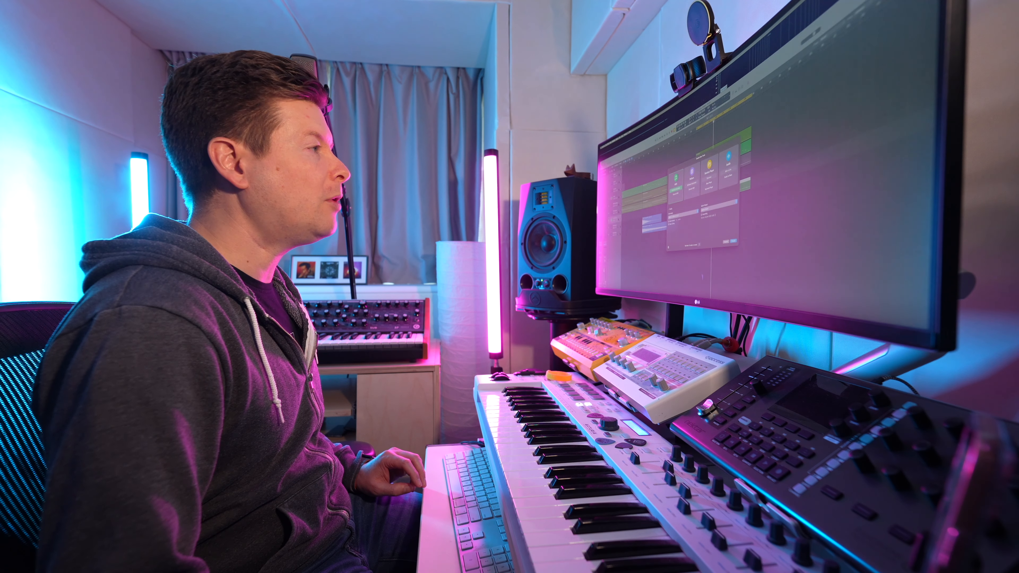
# Step: Create a new software instrument track below PL First Test, load Zebra2 as its instrument and show the synth's presets
pyautogui.click(734, 243)
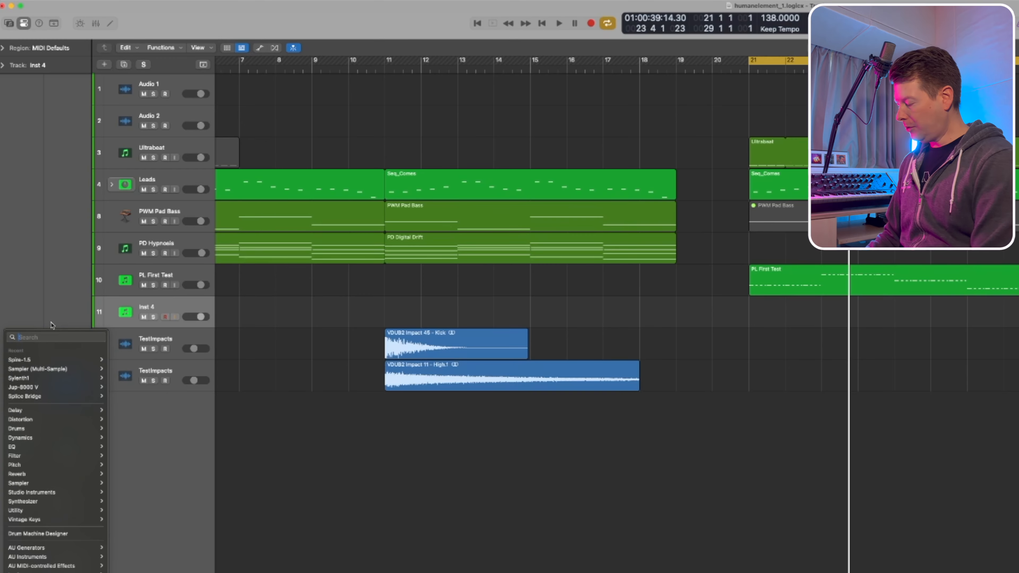
pyautogui.write('zebra')
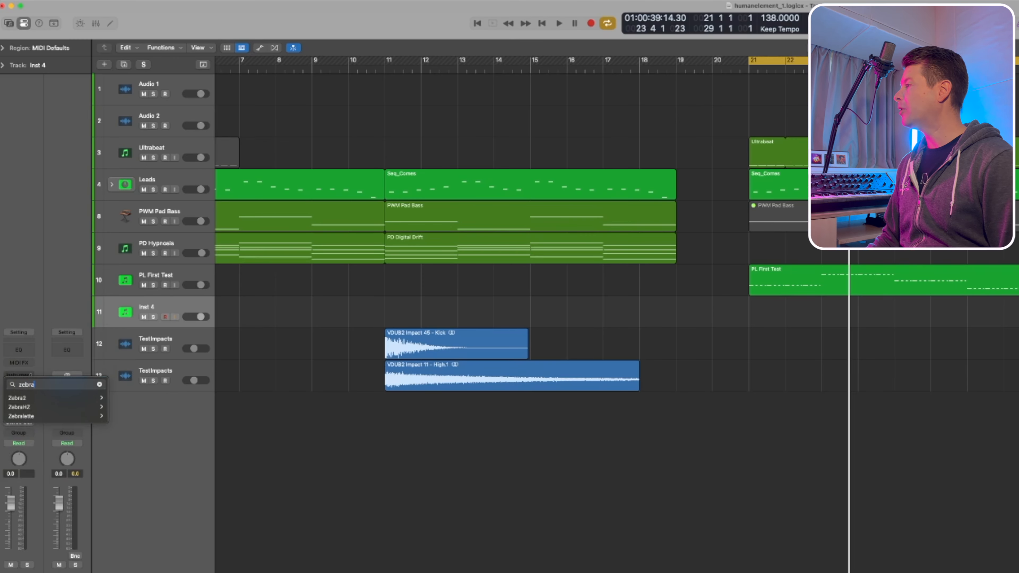
pyautogui.click(119, 398)
pyautogui.click(379, 108)
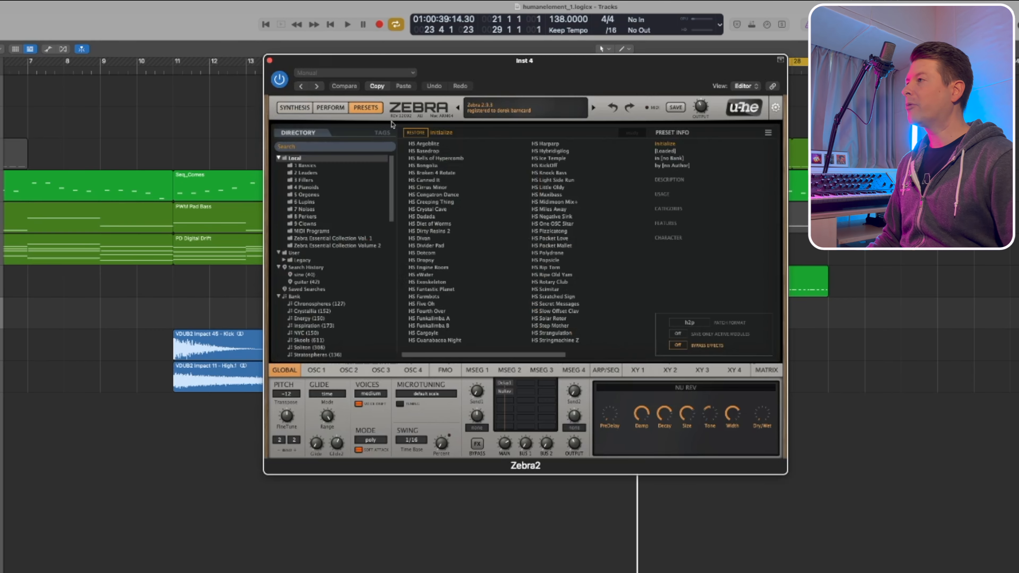
# Step: Load the preset BASS - Japanese Schoolgirls from Zebra Essential Collection Vol. 1, then close the instrument window
pyautogui.click(344, 238)
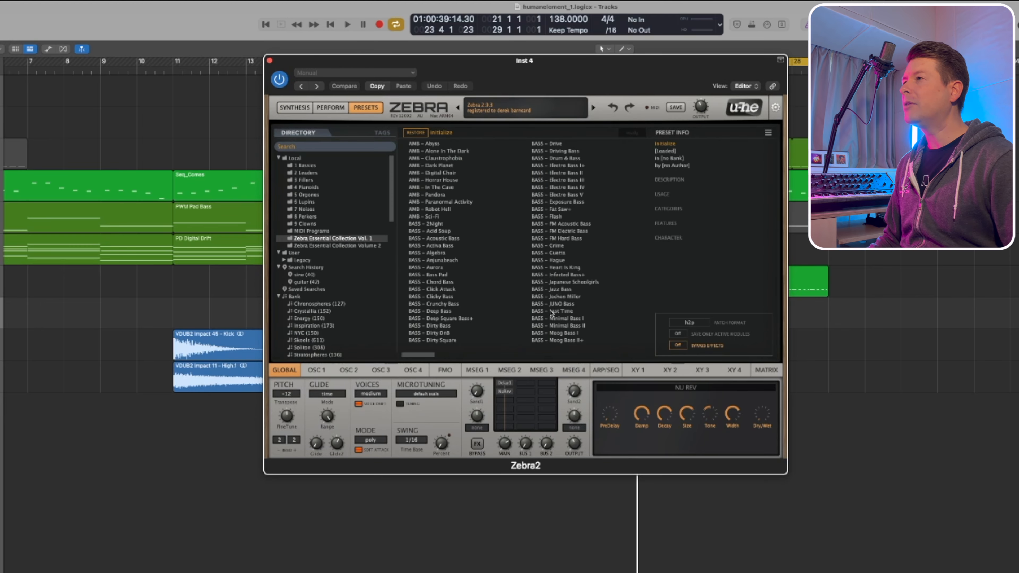
pyautogui.click(368, 246)
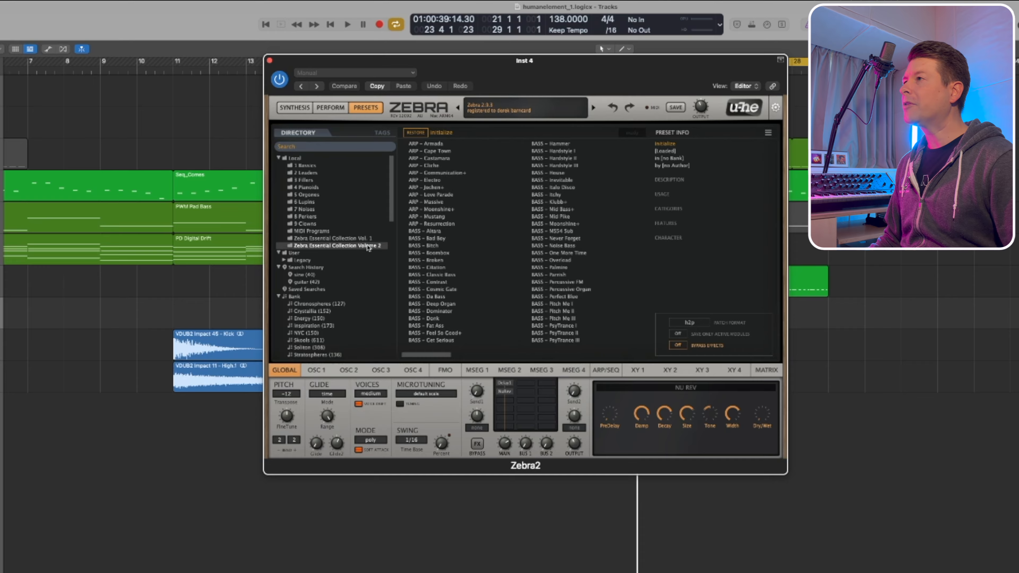
pyautogui.click(368, 239)
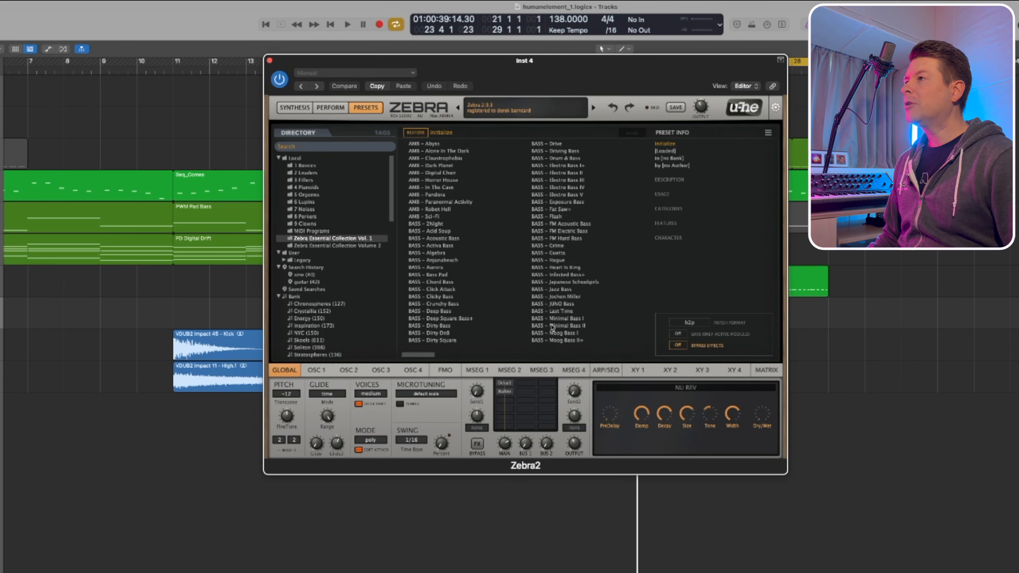
pyautogui.click(563, 282)
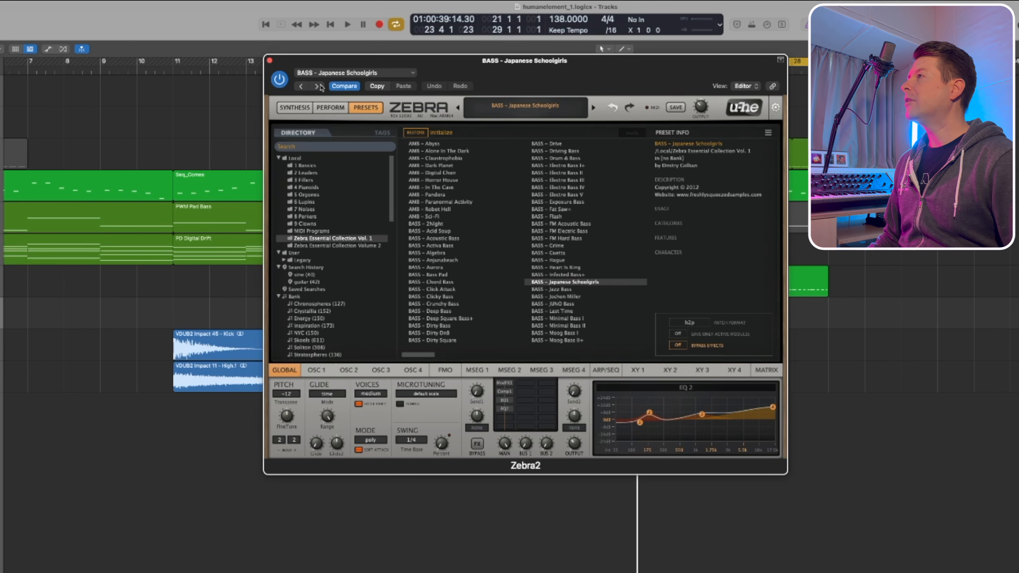
pyautogui.click(269, 61)
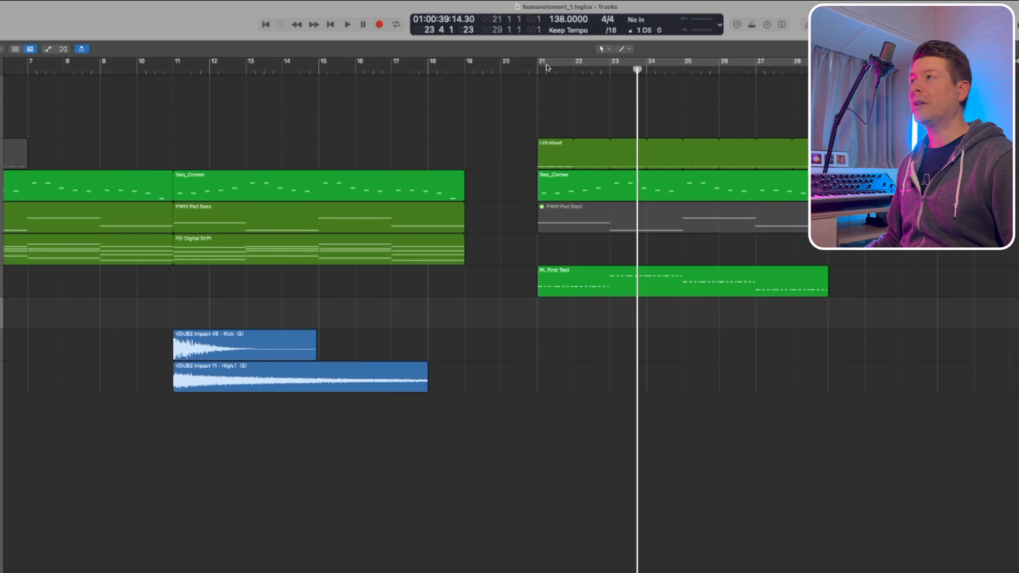
# Step: Set the cycle range to the single bar from 21 to 22 and enlarge that part of the timeline
pyautogui.moveTo(541, 64); pyautogui.dragTo(569, 62)
pyautogui.press('super+Right')
pyautogui.press('super+Right')
pyautogui.press('super+Right')
pyautogui.press('super+Right')
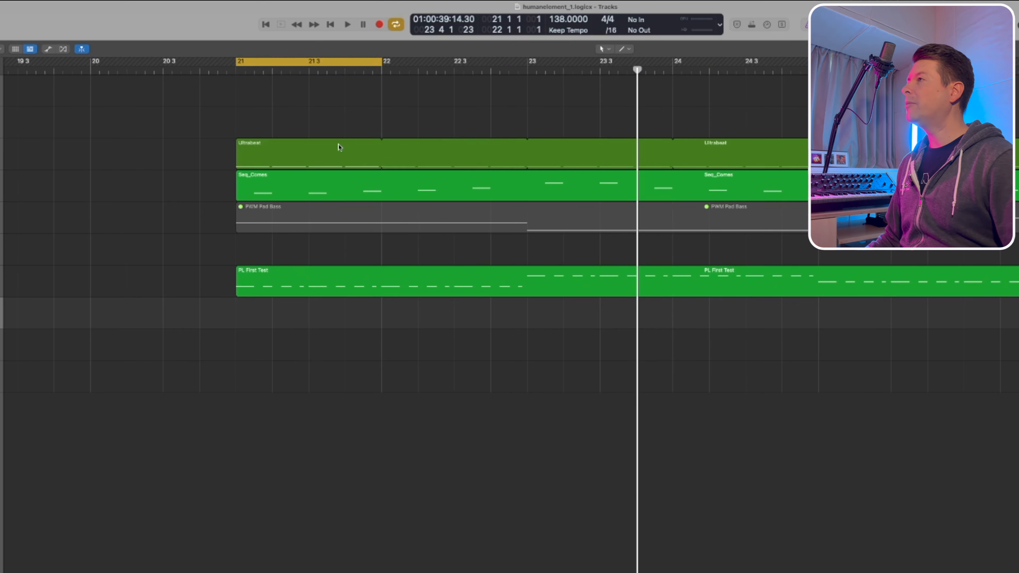
pyautogui.hscroll(-3, 232, 159)
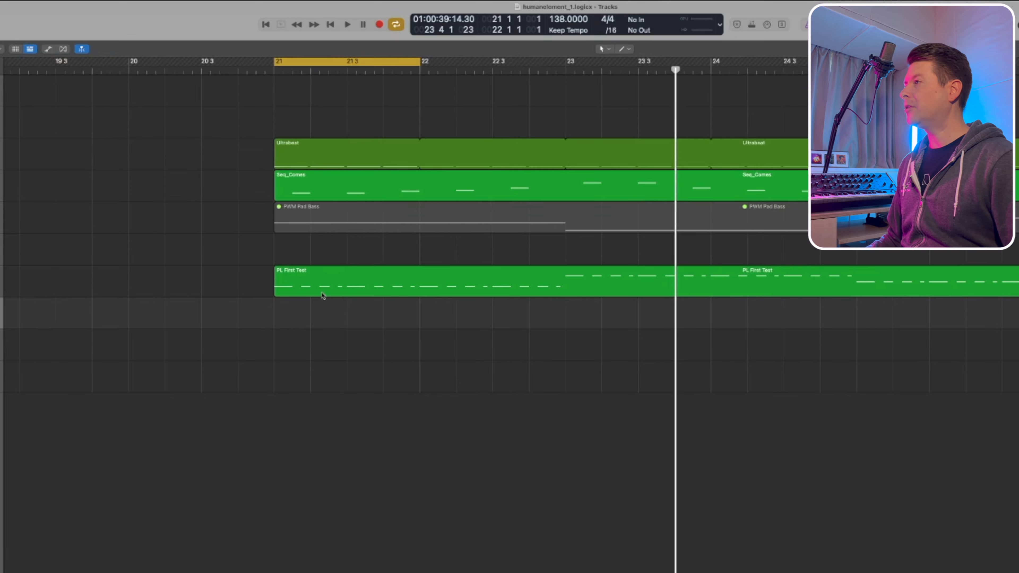
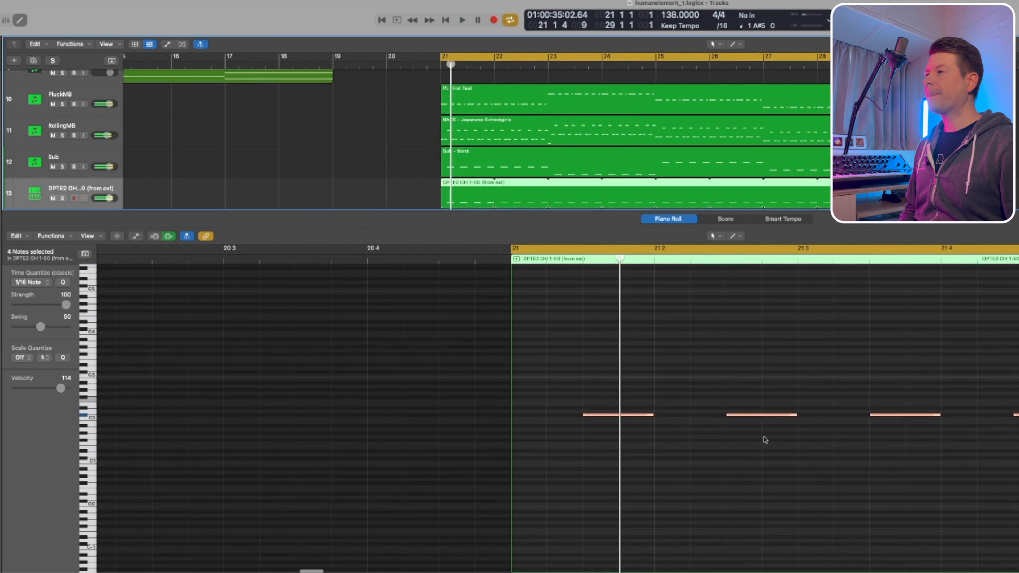
# Step: Transpose the four DPTE2 OH notes down five semitones while auditioning the section
pyautogui.moveTo(1016, 449); pyautogui.dragTo(565, 367)
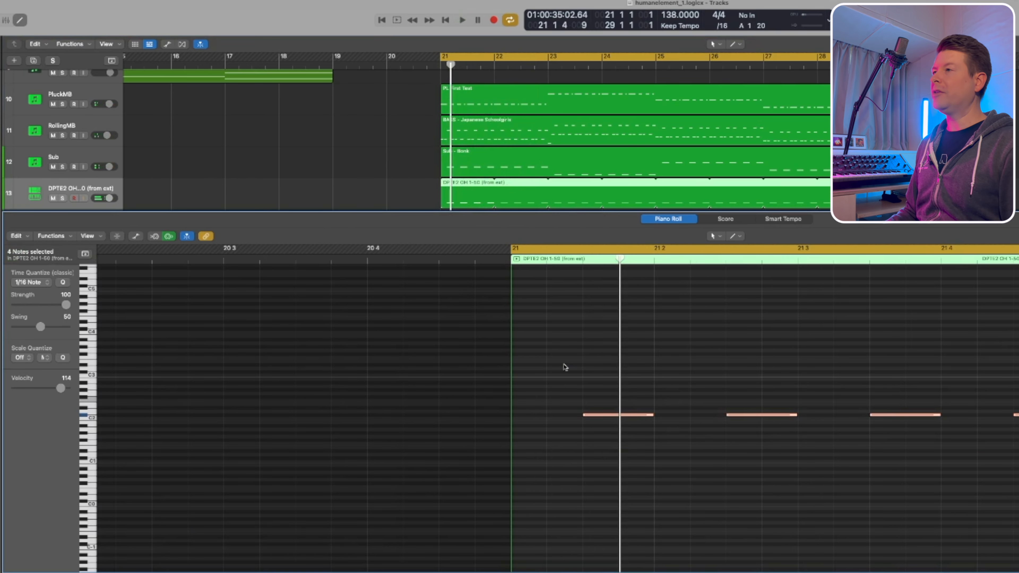
pyautogui.press('space')
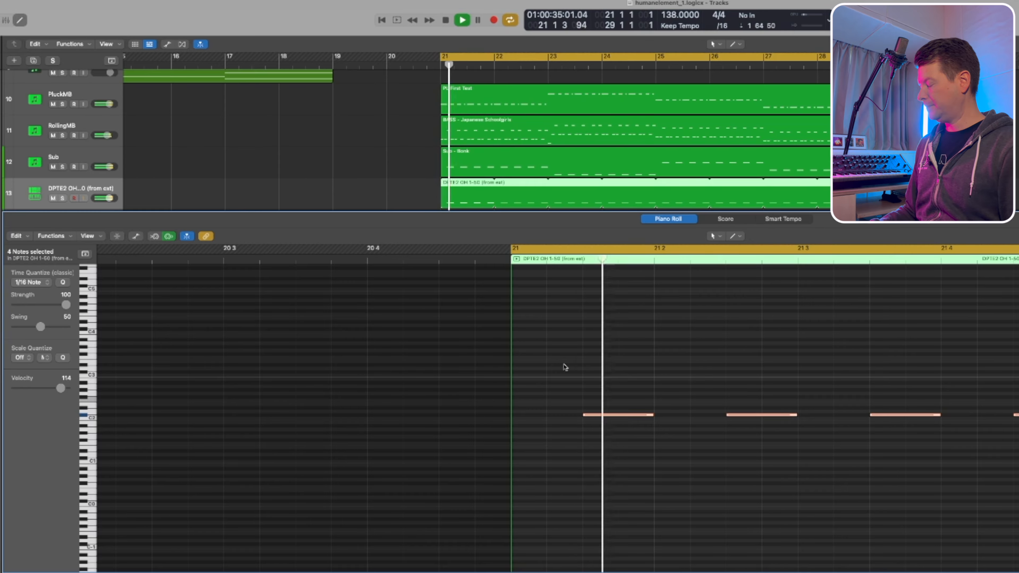
pyautogui.hotkey('alt', 'Down')
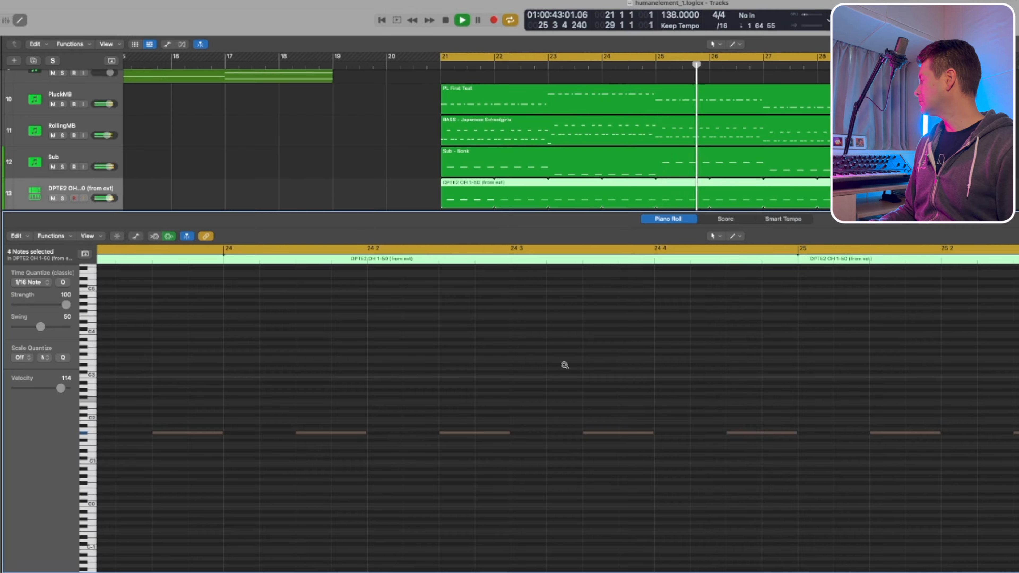
pyautogui.press('space')
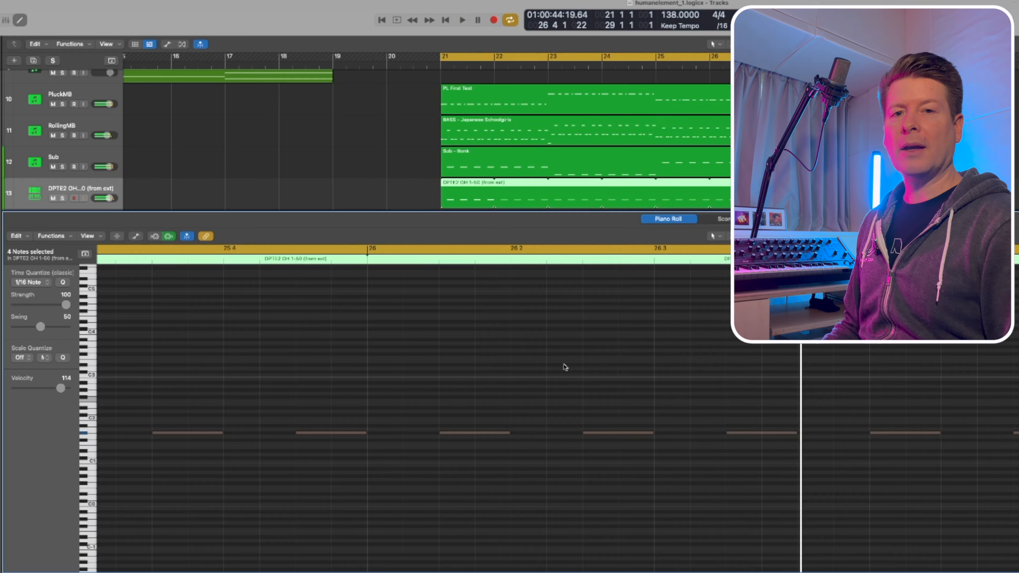
# Step: Rename the DPTE2 OH track to OH and give its region at bar 21 the same name
pyautogui.press('x')
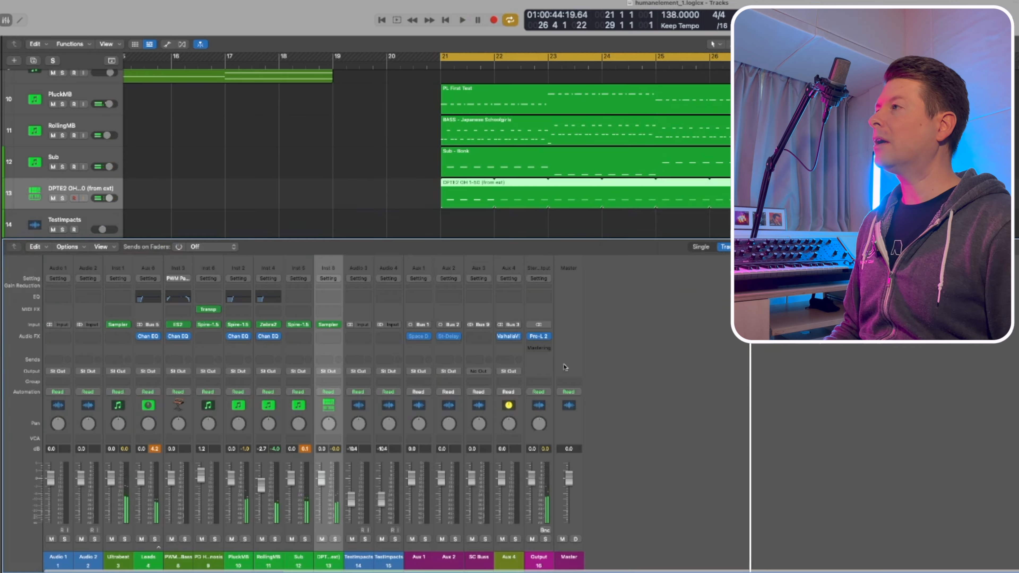
pyautogui.press('x')
pyautogui.doubleClick(76, 360)
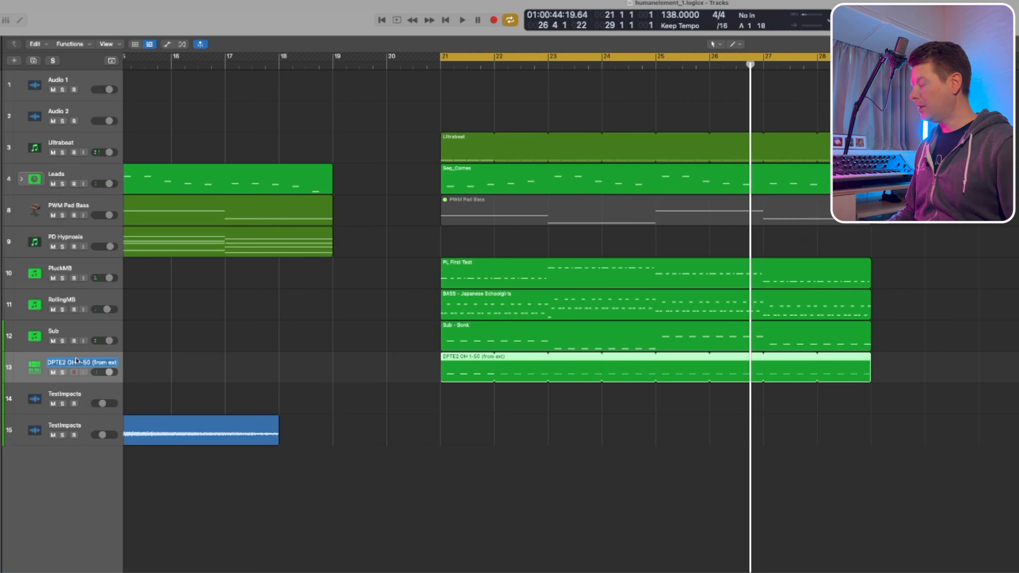
pyautogui.rightClick(478, 361)
pyautogui.click(484, 362)
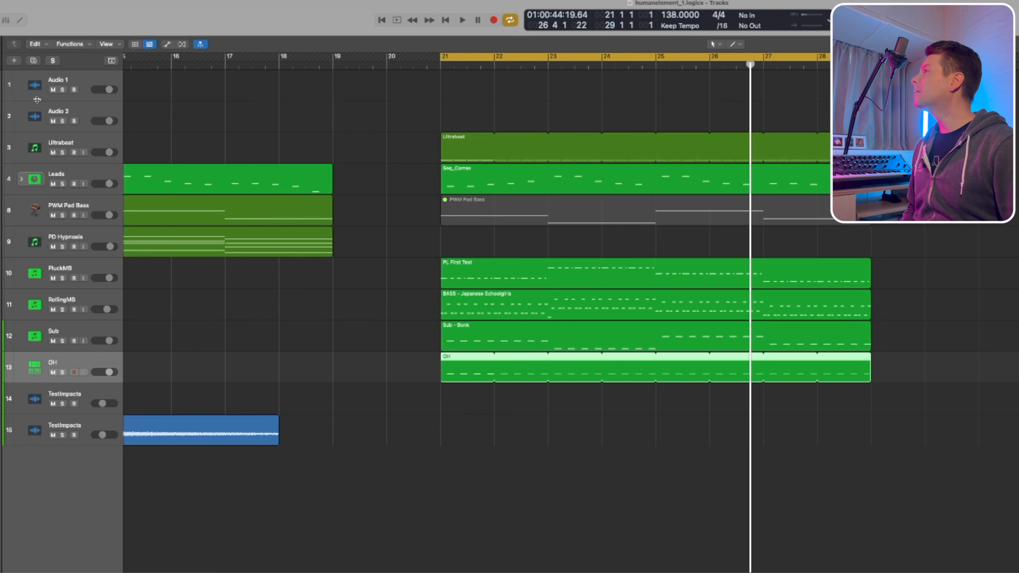
# Step: Create a software instrument track below OH for the claps and loop the one-bar DPTE2 Claps region from bar 21 to 29
pyautogui.click(14, 60)
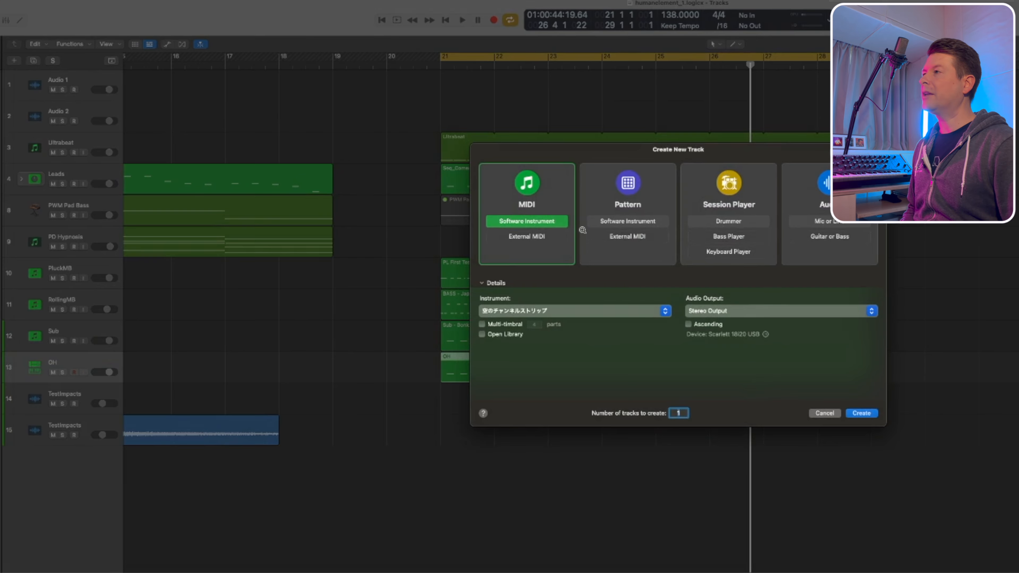
pyautogui.click(861, 413)
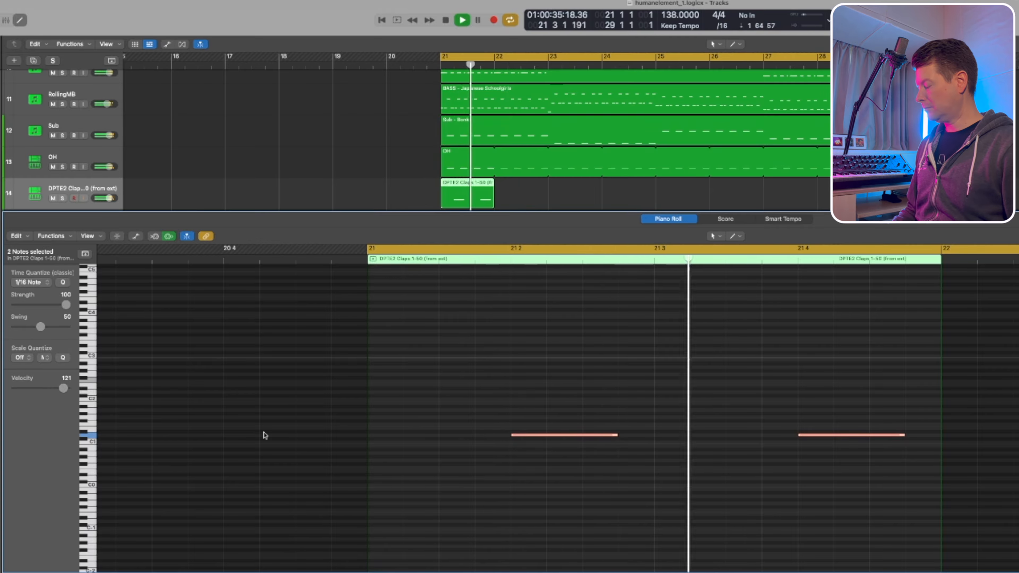
pyautogui.press('x')
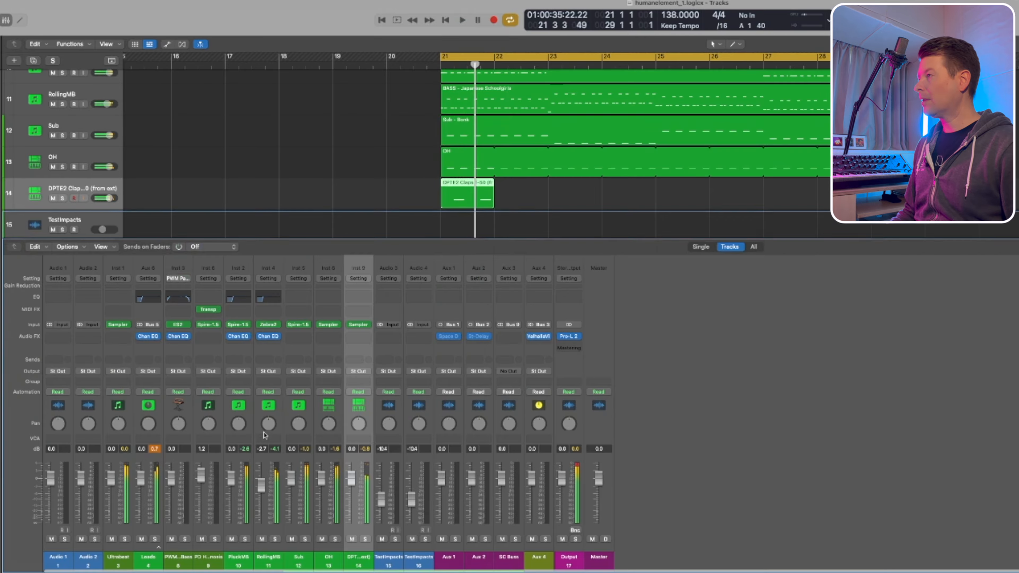
pyautogui.press('x')
pyautogui.moveTo(492, 392); pyautogui.dragTo(877, 391)
# Step: Transpose the two clap notes up three semitones while auditioning the section, then close the Piano Roll
pyautogui.press('p')
pyautogui.press('space')
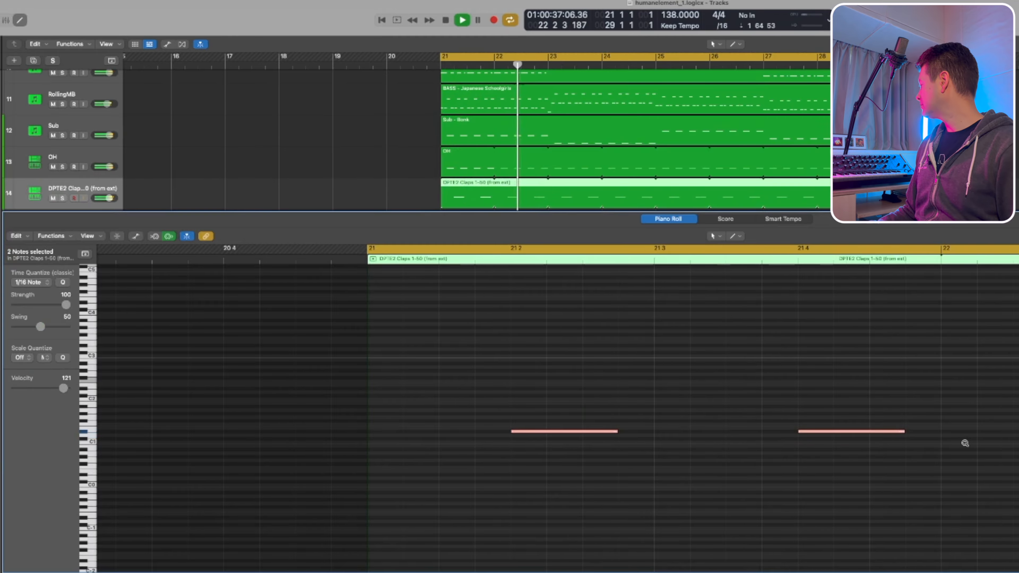
pyautogui.hotkey('alt', 'Up')
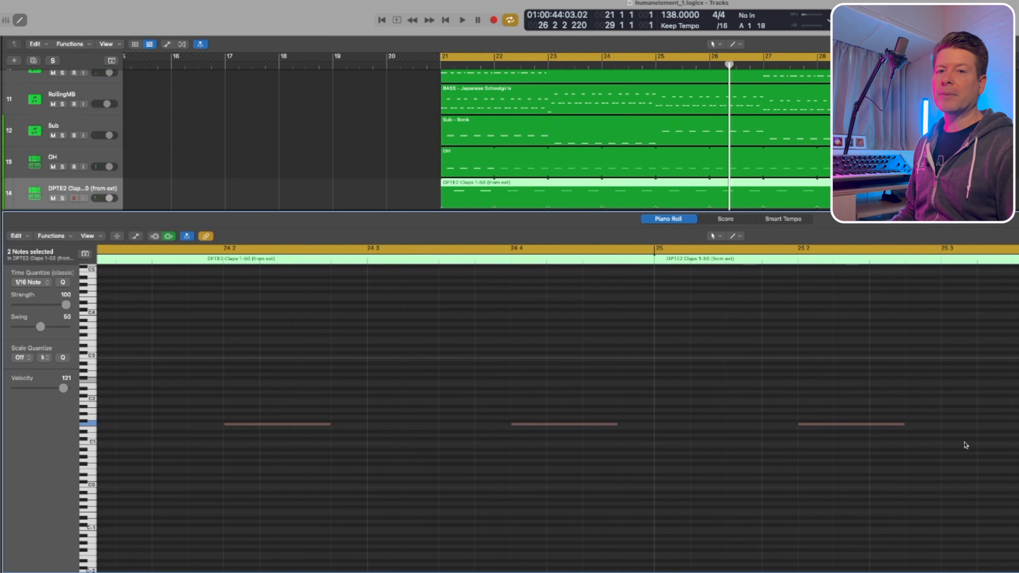
pyautogui.press('e')
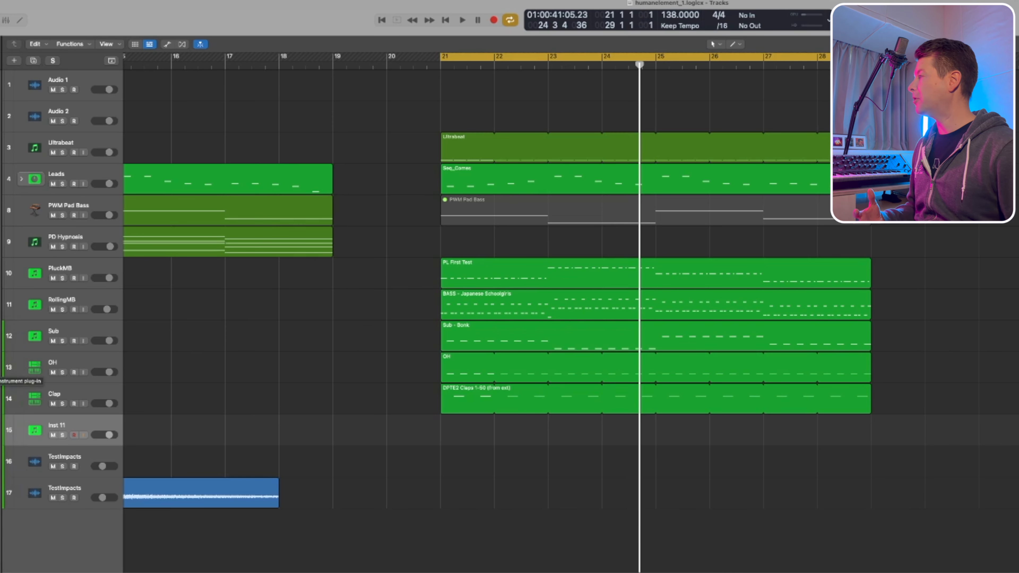
# Step: Add a Quick Sampler to the Inst 11 track, audition the DPTE2 hat loops and load DPTE2 - Hat Loop - 045 - 140 bpm.wav
pyautogui.click(1, 369)
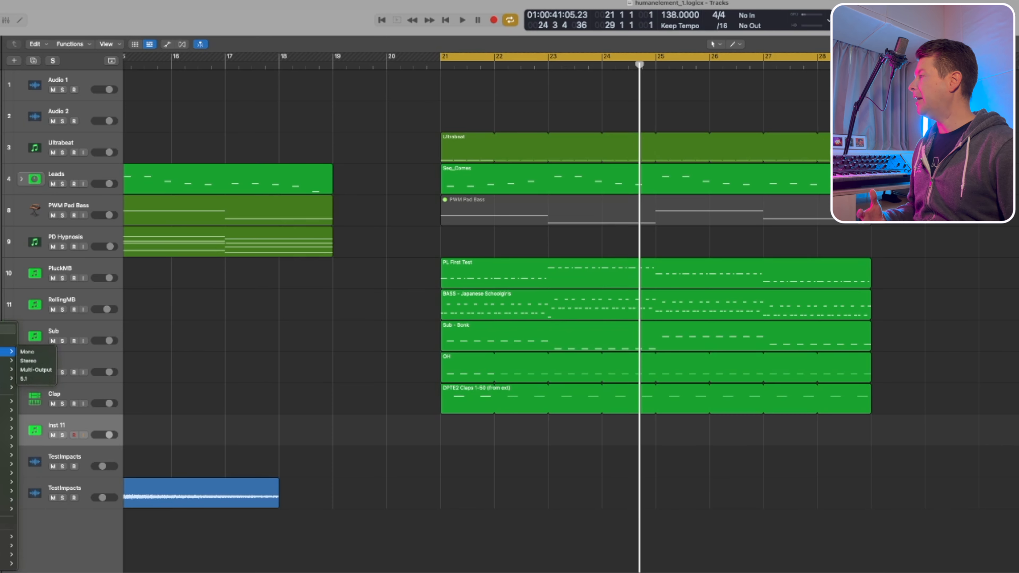
pyautogui.press('Escape')
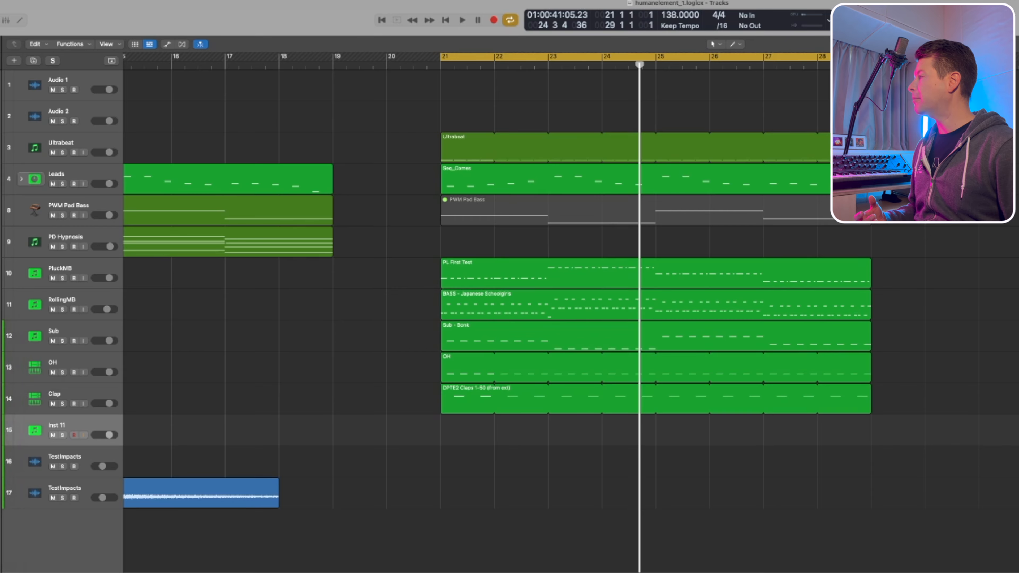
pyautogui.click(0, 369)
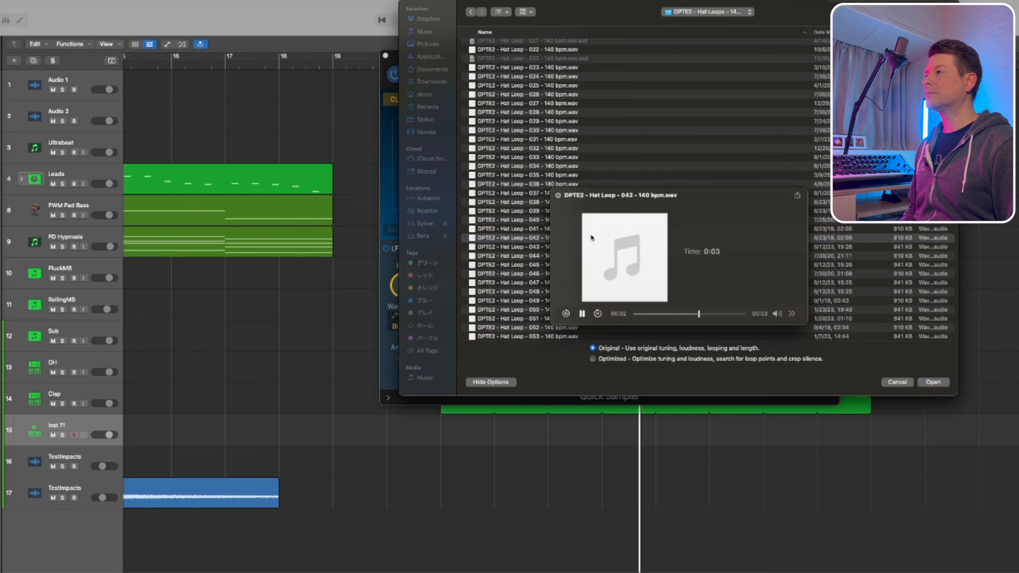
pyautogui.press('Down')
pyautogui.press('Down')
pyautogui.press('Down')
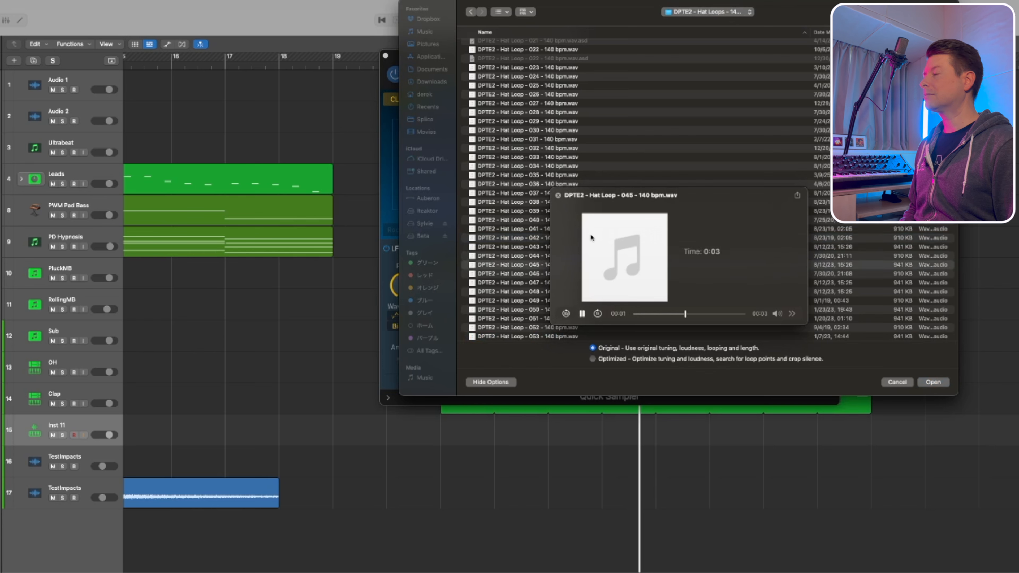
pyautogui.press('space')
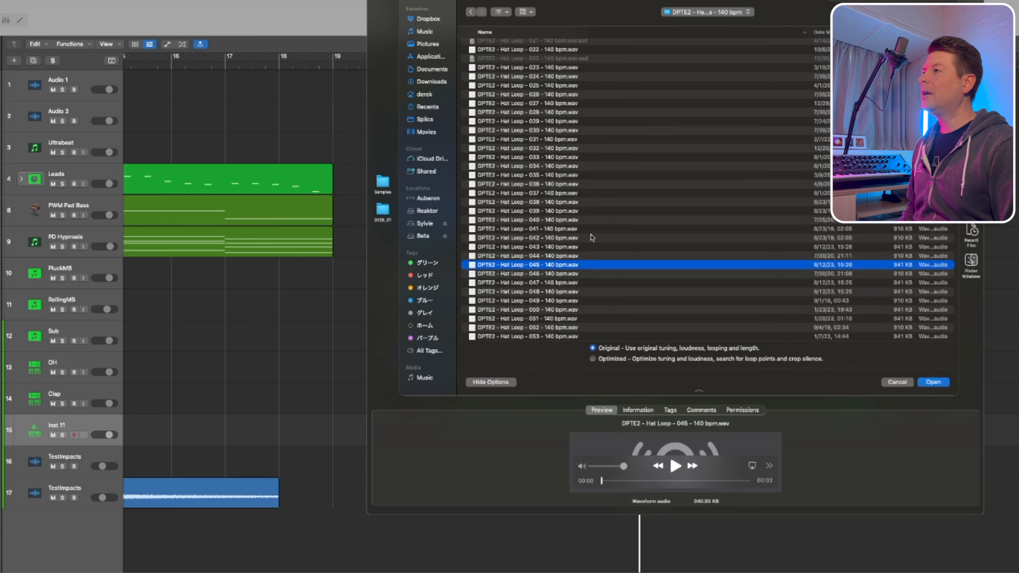
pyautogui.press('Return')
# Step: Slice the hat loop in Quick Sampler, paste its MIDI pattern on Inst 11 at bar 21 and loop it to bar 29
pyautogui.click(488, 99)
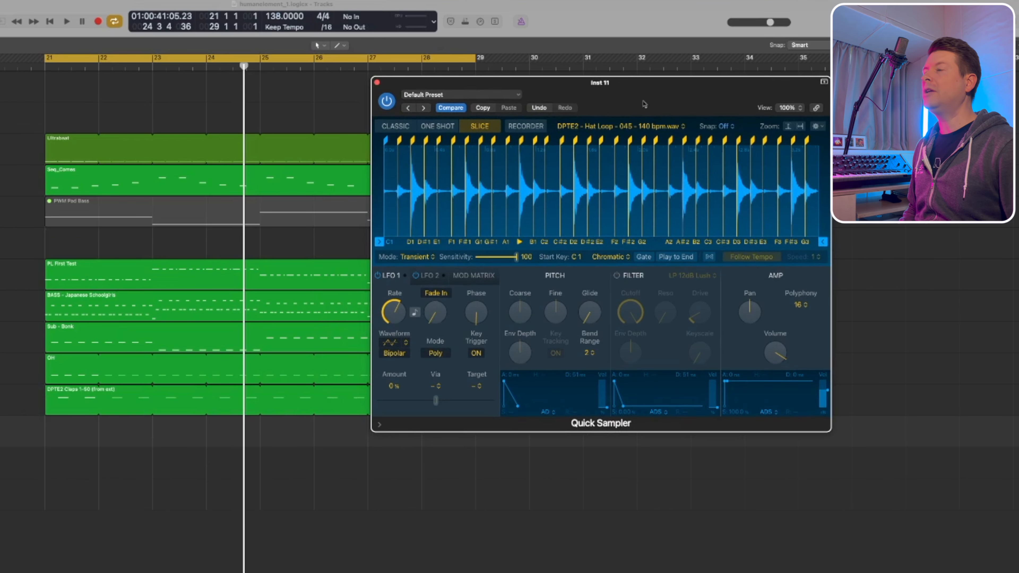
pyautogui.click(817, 126)
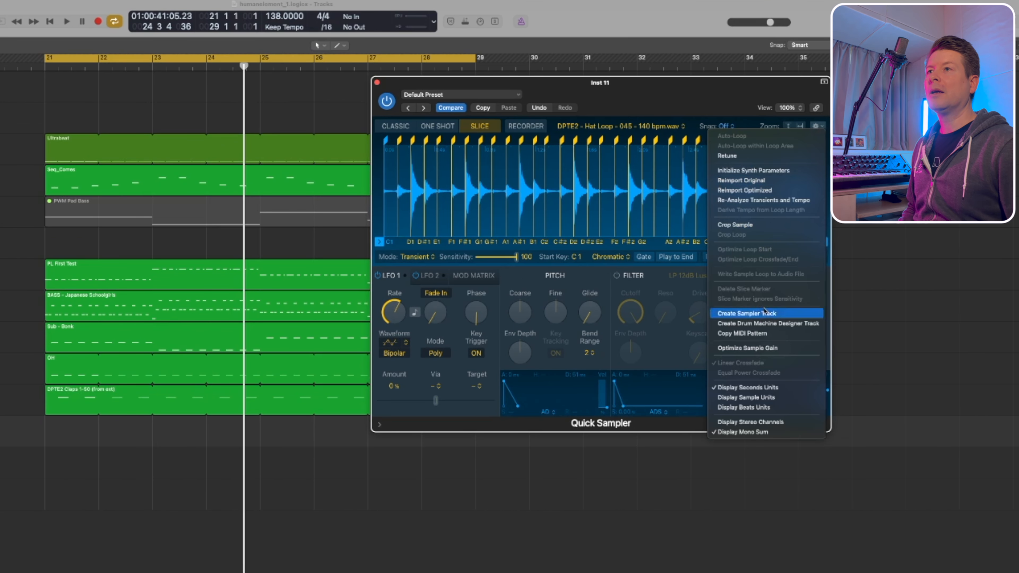
pyautogui.click(758, 333)
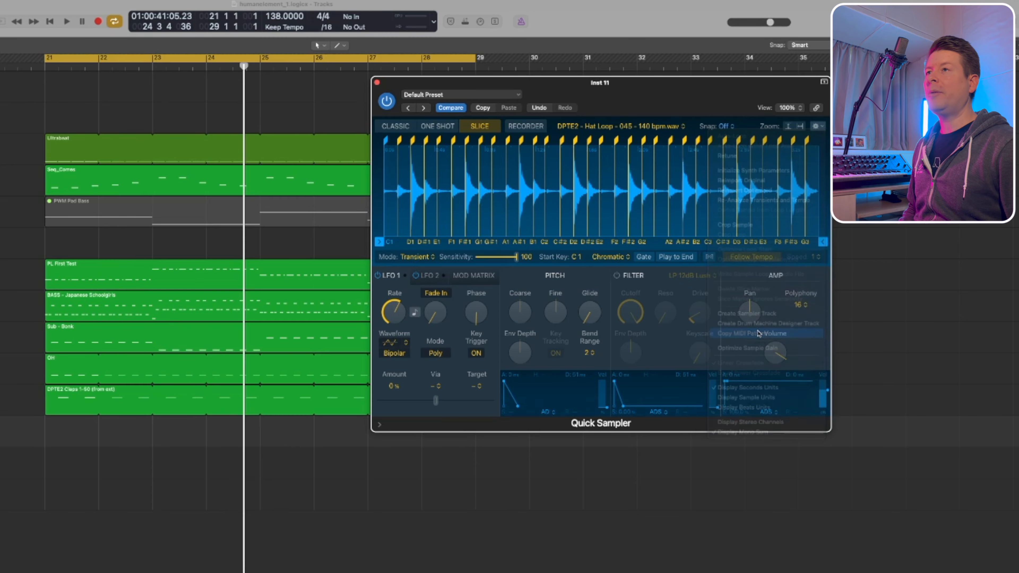
pyautogui.click(107, 433)
pyautogui.press('Return')
pyautogui.press('super+v')
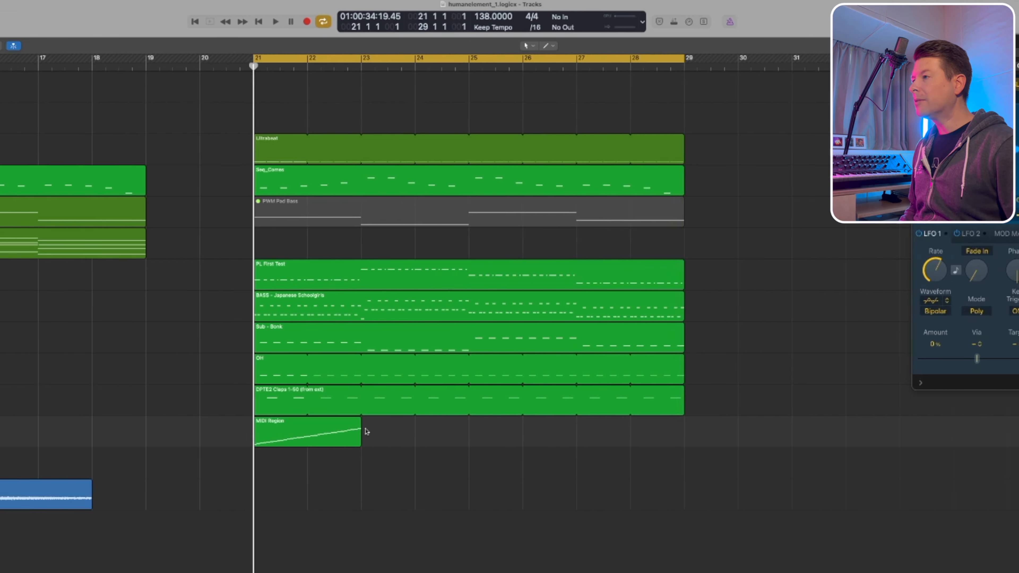
pyautogui.moveTo(348, 428); pyautogui.dragTo(672, 428)
# Step: Mute the Seq_Comes, PL First Test and BASS - Japanese Schoolgirls regions at bar 21 and audition the hat loop with the remaining parts
pyautogui.press('space')
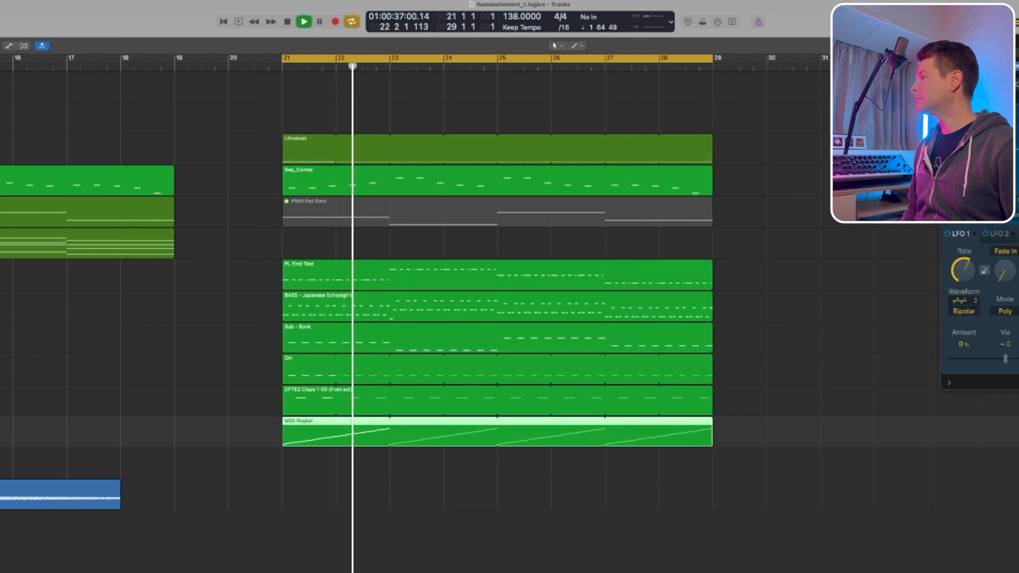
pyautogui.press('space')
pyautogui.moveTo(230, 179); pyautogui.dragTo(330, 176)
pyautogui.hotkey('ctrl', 'm')
pyautogui.moveTo(253, 269); pyautogui.dragTo(387, 296)
pyautogui.hotkey('ctrl', 'm')
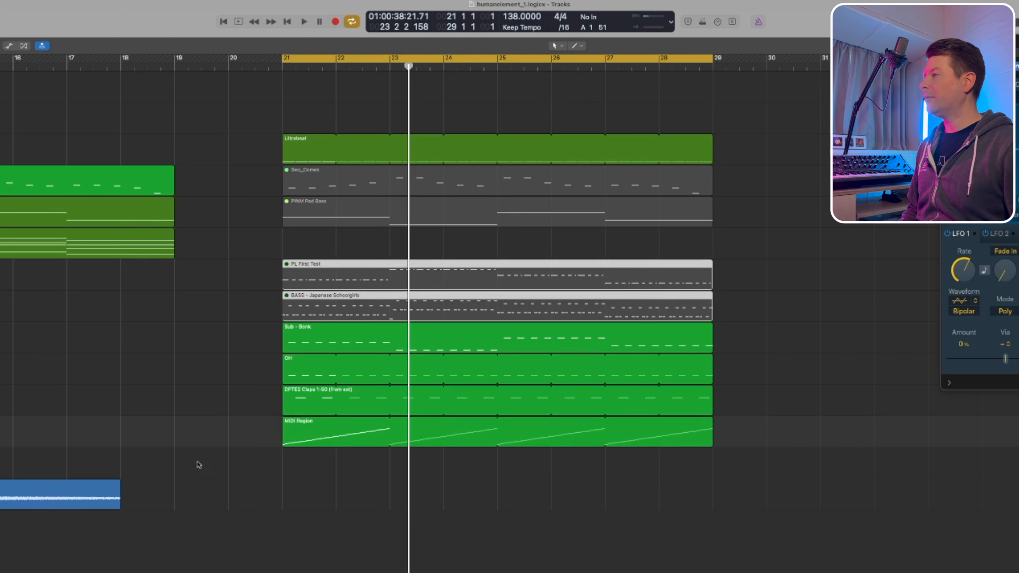
pyautogui.press('space')
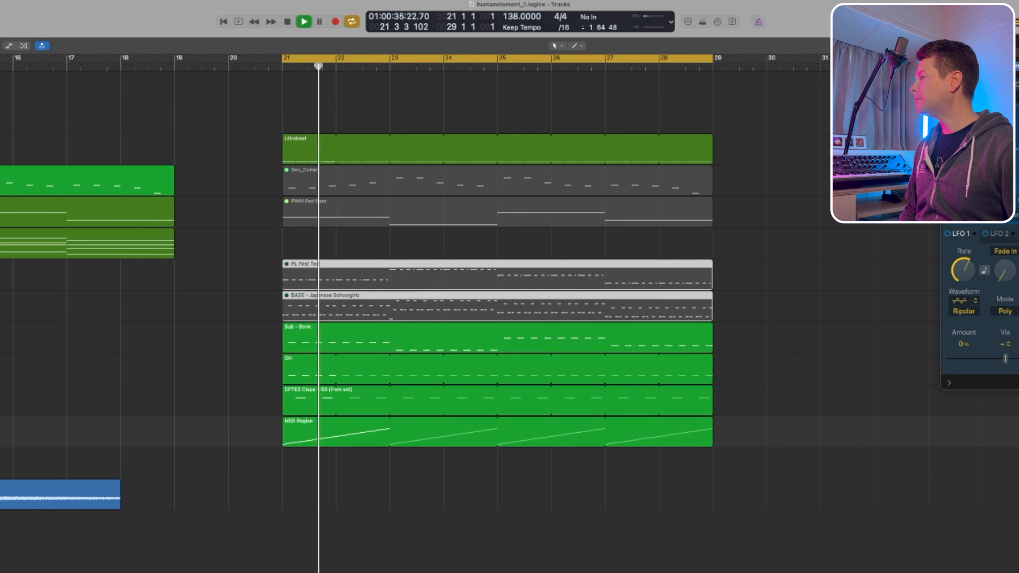
pyautogui.press('s')
pyautogui.press('s')
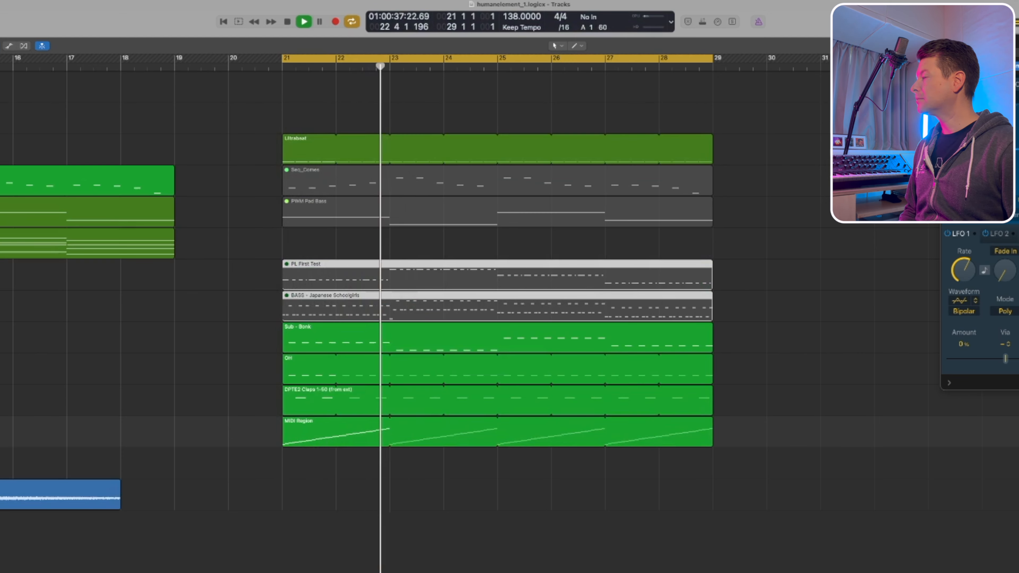
pyautogui.press('space')
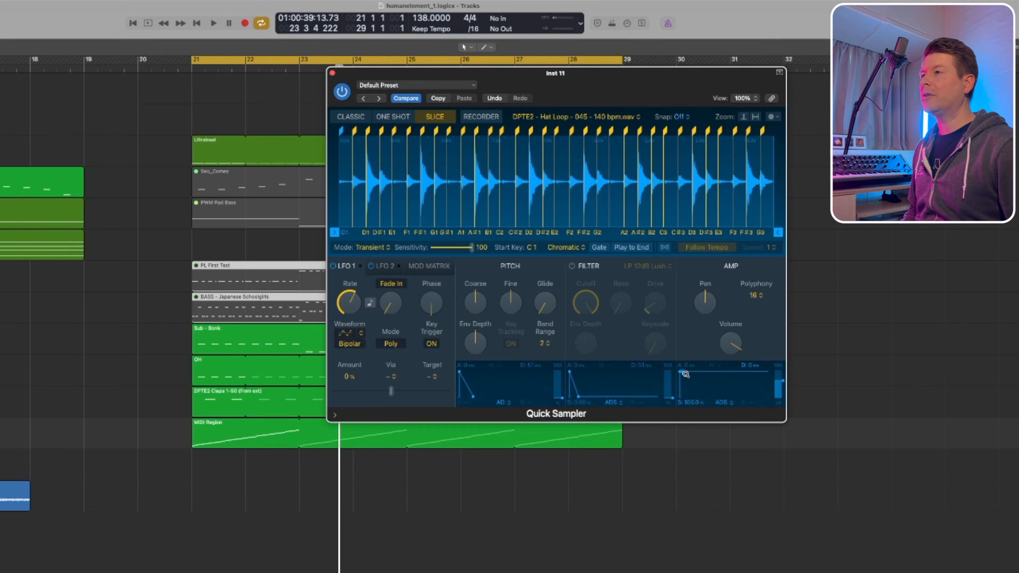
# Step: Drop the hat loop's amp envelope sustain to 0% with a sloping decay and lower its coarse pitch slightly while auditioning
pyautogui.press('space')
pyautogui.moveTo(685, 374); pyautogui.dragTo(736, 406)
pyautogui.press('space')
pyautogui.moveTo(479, 308); pyautogui.dragTo(481, 323)
pyautogui.press('space')
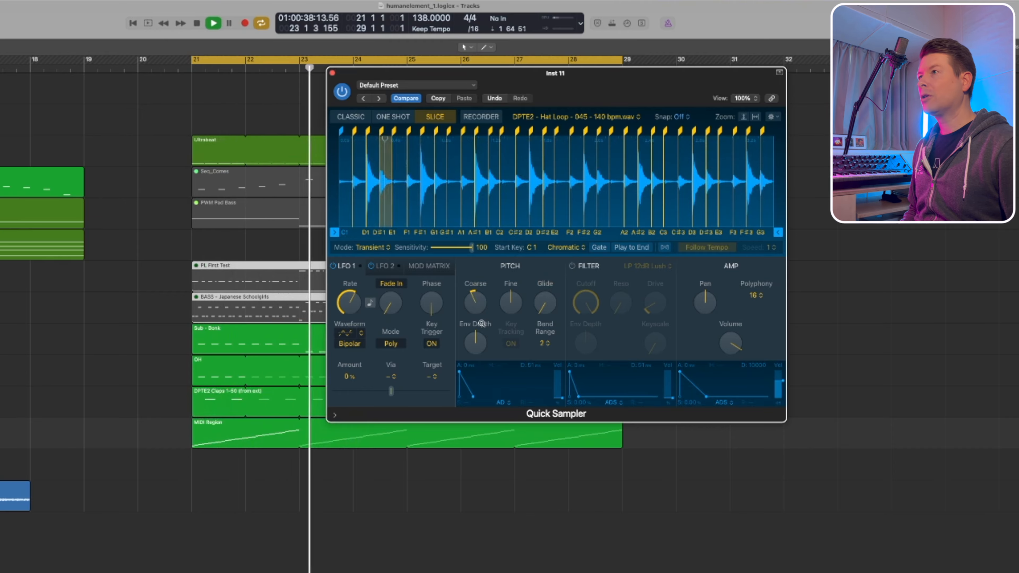
pyautogui.press('space')
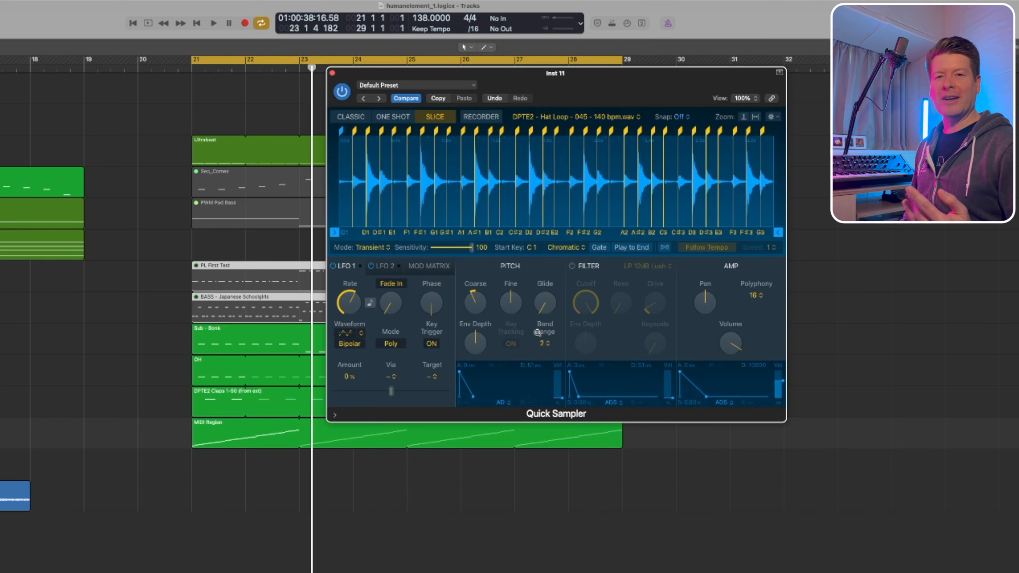
# Step: Fine-tune the hat loop's amp envelope decay to 10000 ms during playback, then close its Quick Sampler
pyautogui.press('space')
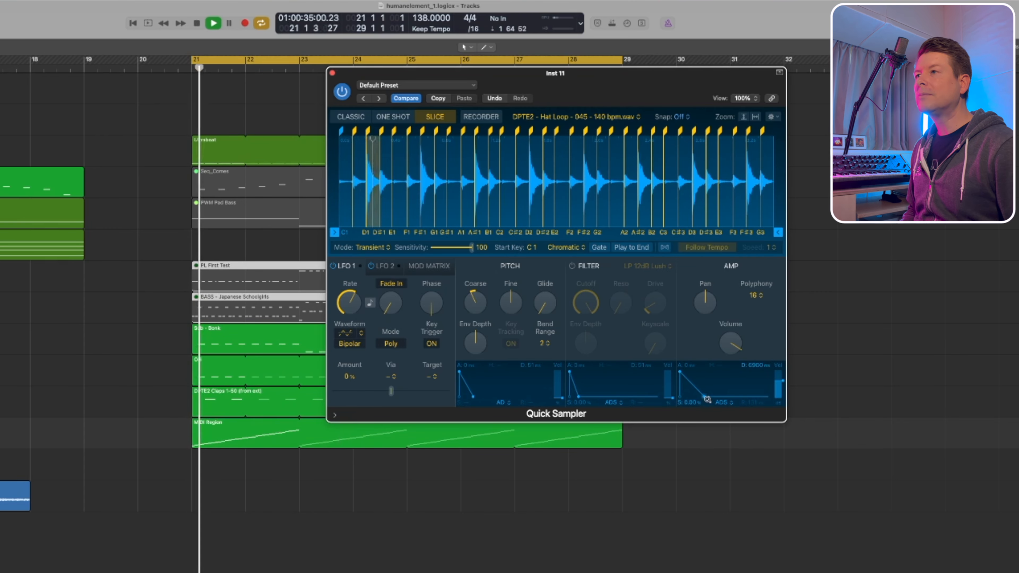
pyautogui.moveTo(706, 396); pyautogui.dragTo(713, 400)
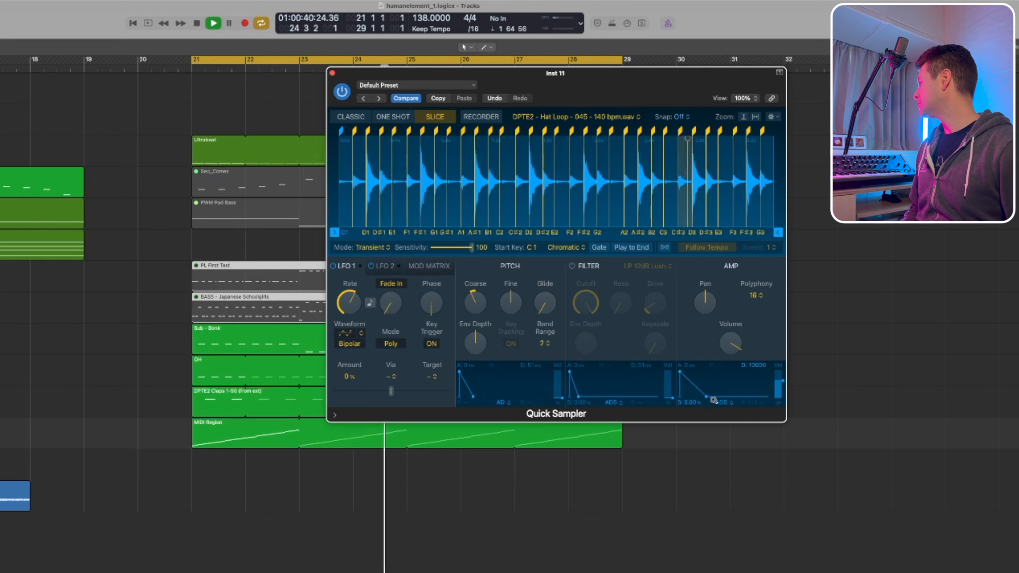
pyautogui.click(332, 73)
pyautogui.click(326, 434)
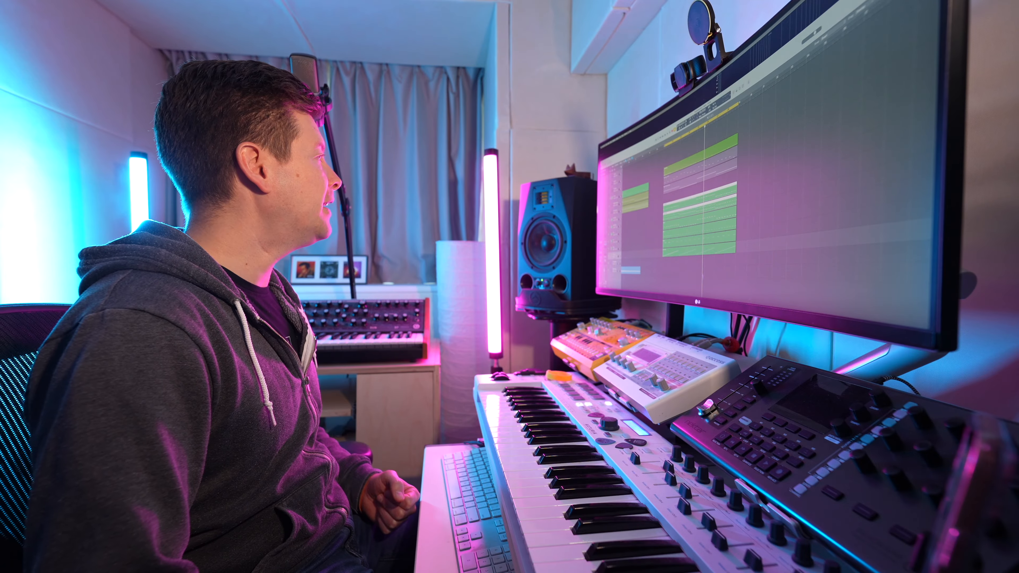
# Step: Create a software instrument track below CH Loop and browse to the BMT_DRUM_LPS folder for a Quick Sampler audio file
pyautogui.press('super+alt+n')
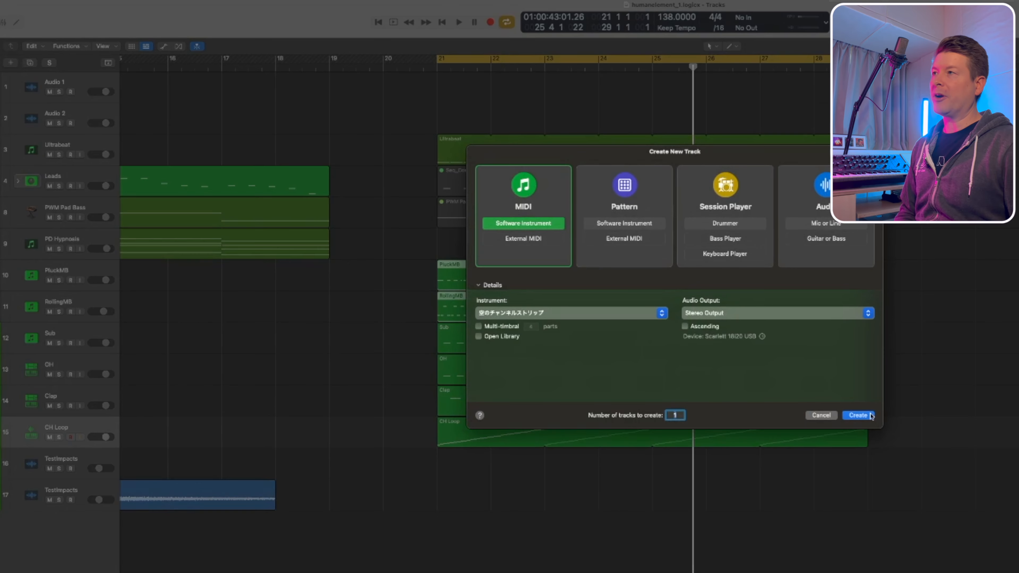
pyautogui.click(863, 415)
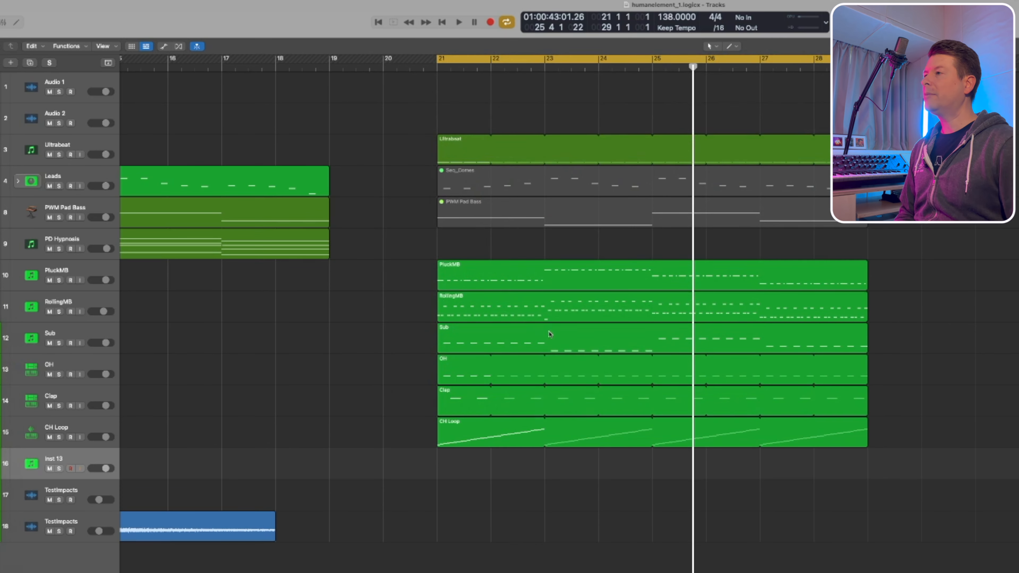
pyautogui.click(620, 105)
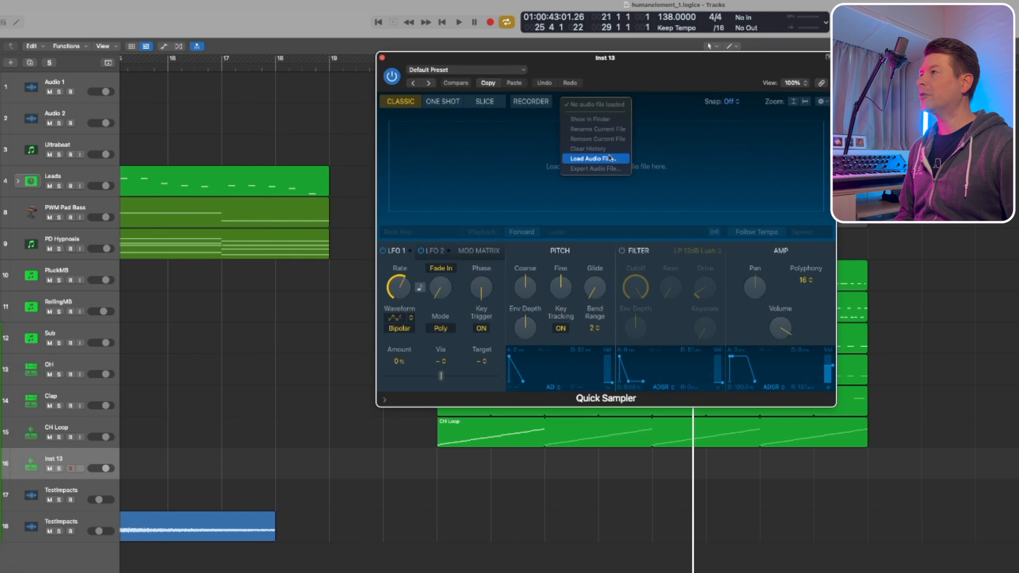
pyautogui.click(592, 158)
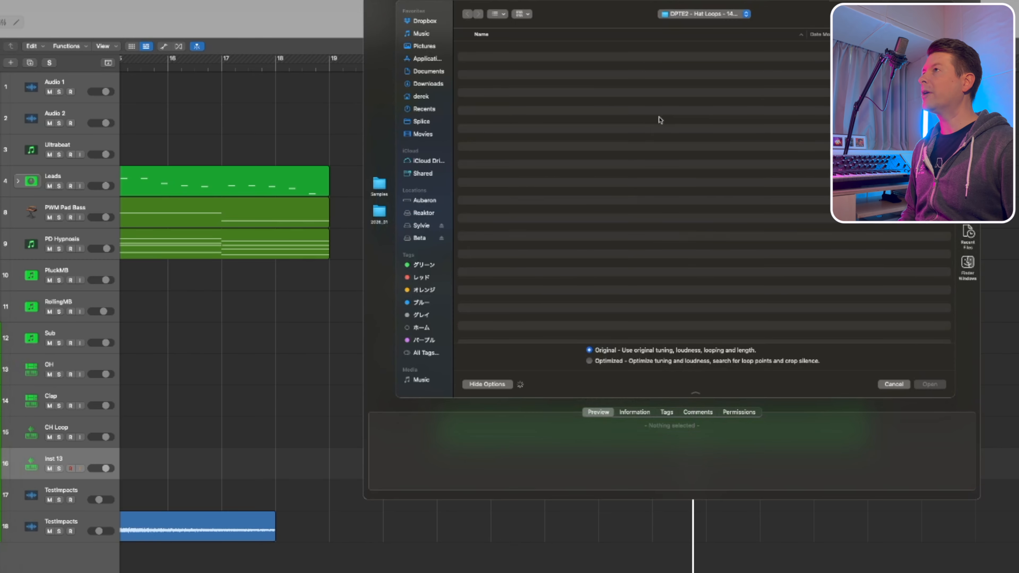
pyautogui.click(599, 156)
pyautogui.click(599, 147)
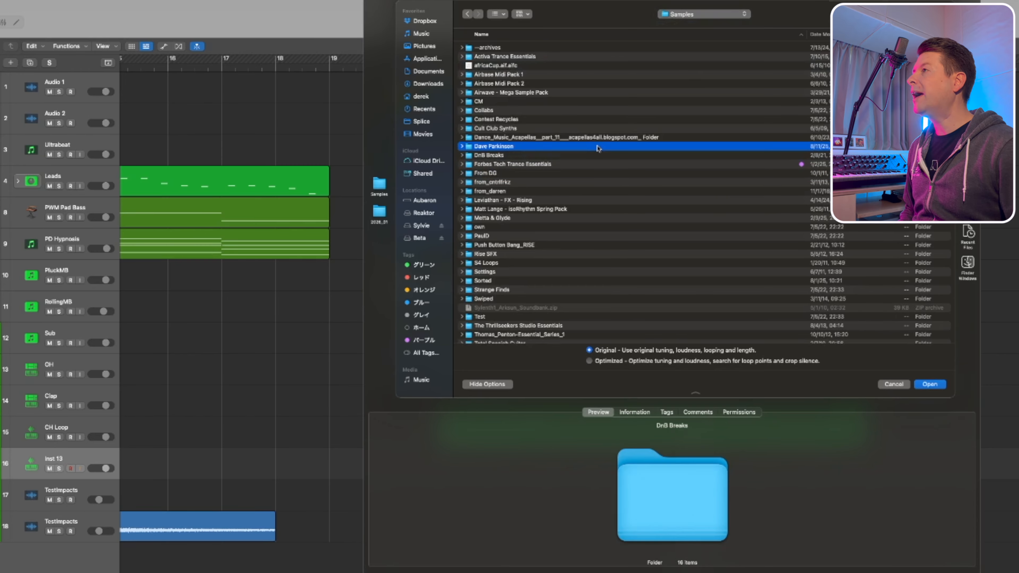
pyautogui.click(569, 210)
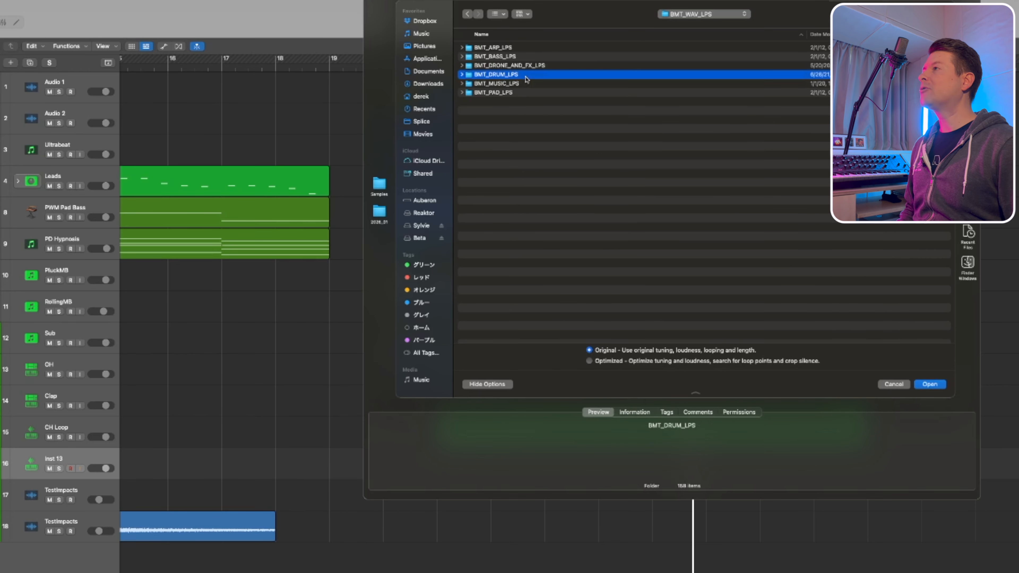
pyautogui.doubleClick(525, 76)
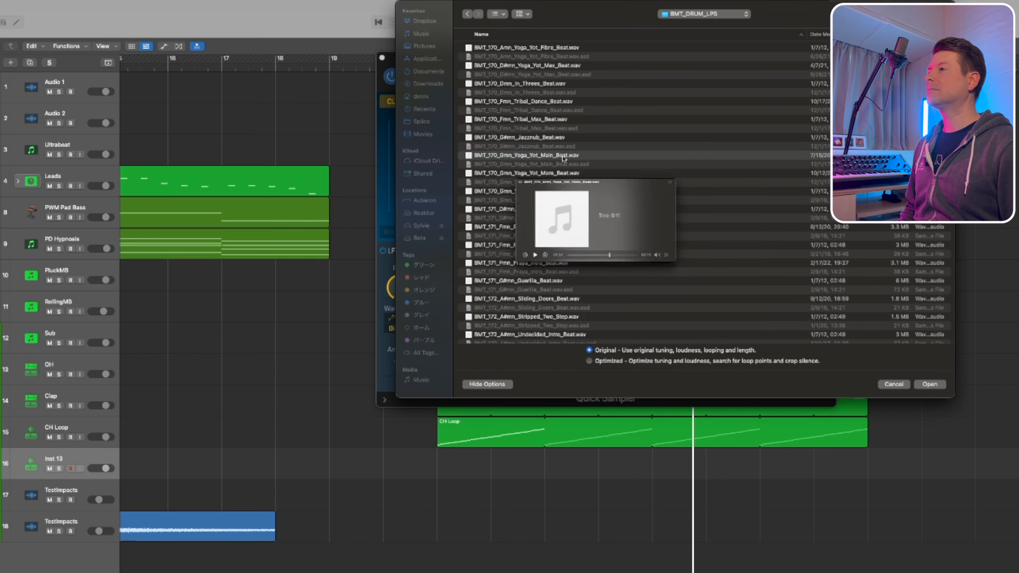
# Step: Audition the Yoga_Yot drum loops and load BMT_170_Gmn_Yoga_Yot_More_Beat.wav into the Inst 13 Quick Sampler
pyautogui.click(563, 158)
pyautogui.press('Down')
pyautogui.press('space')
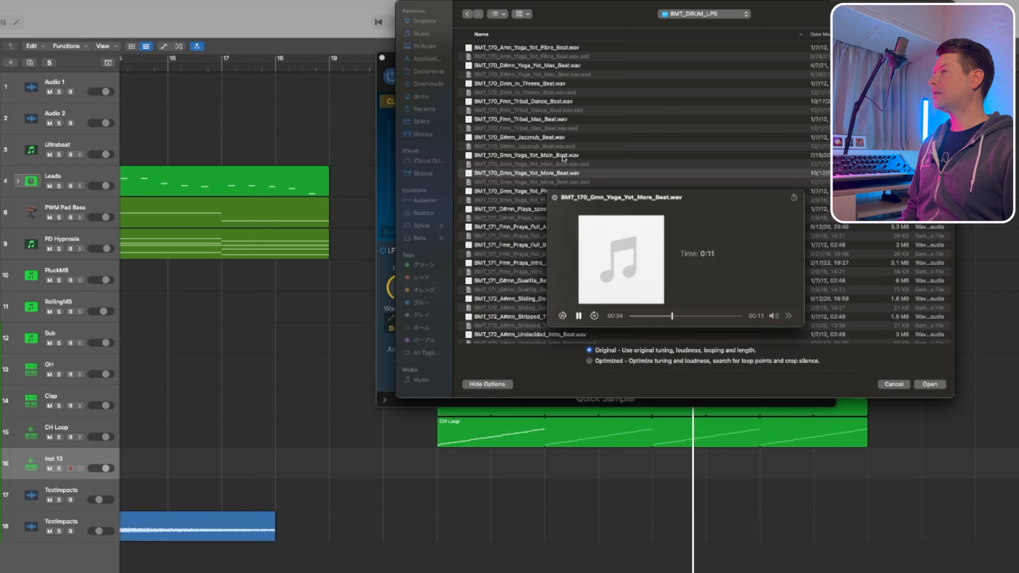
pyautogui.press('space')
pyautogui.press('Return')
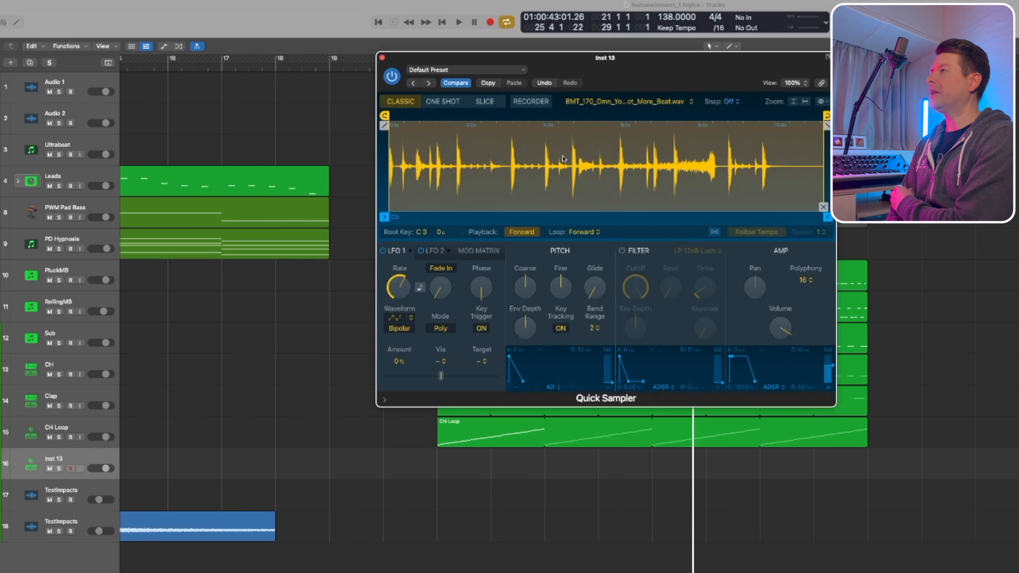
# Step: Slice the Yoga_Yot_More_Beat loop, copy its MIDI pattern and close the Quick Sampler
pyautogui.click(488, 99)
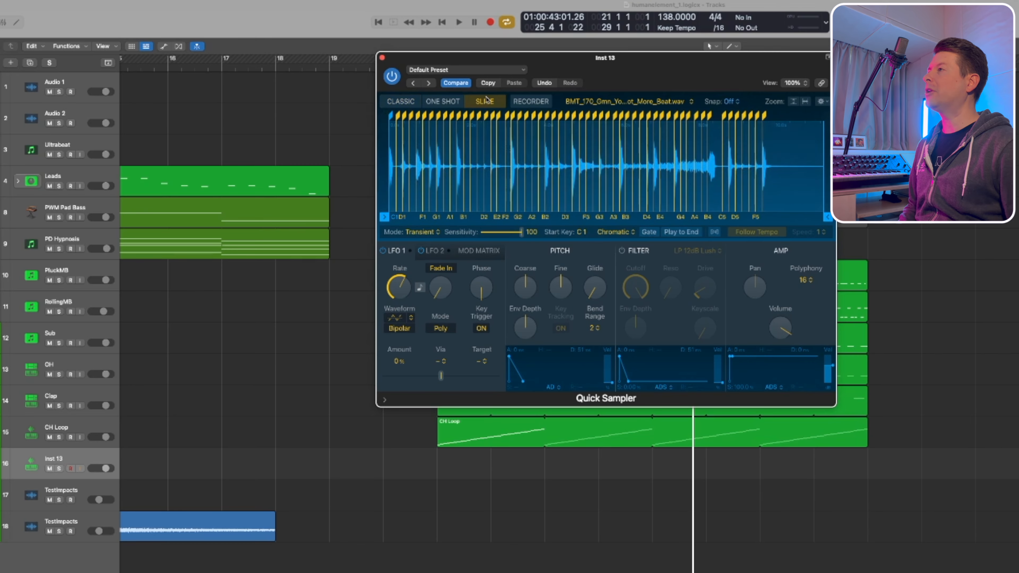
pyautogui.click(823, 102)
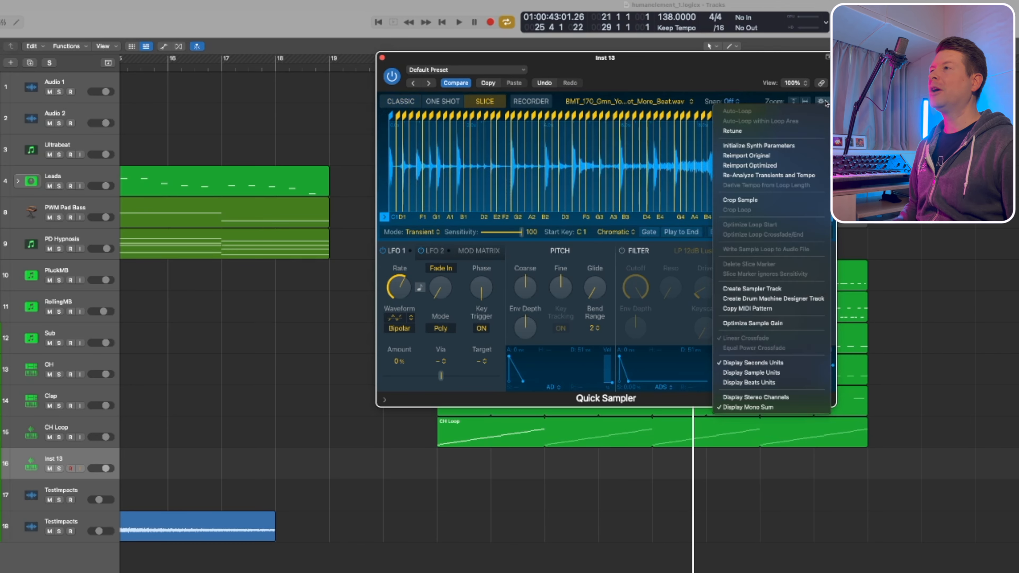
pyautogui.click(754, 308)
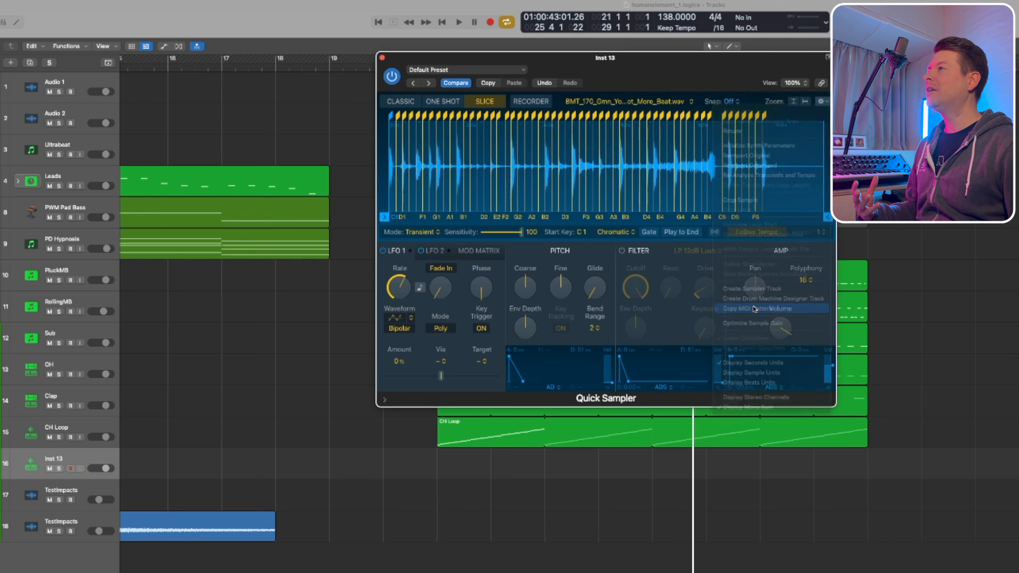
pyautogui.click(381, 57)
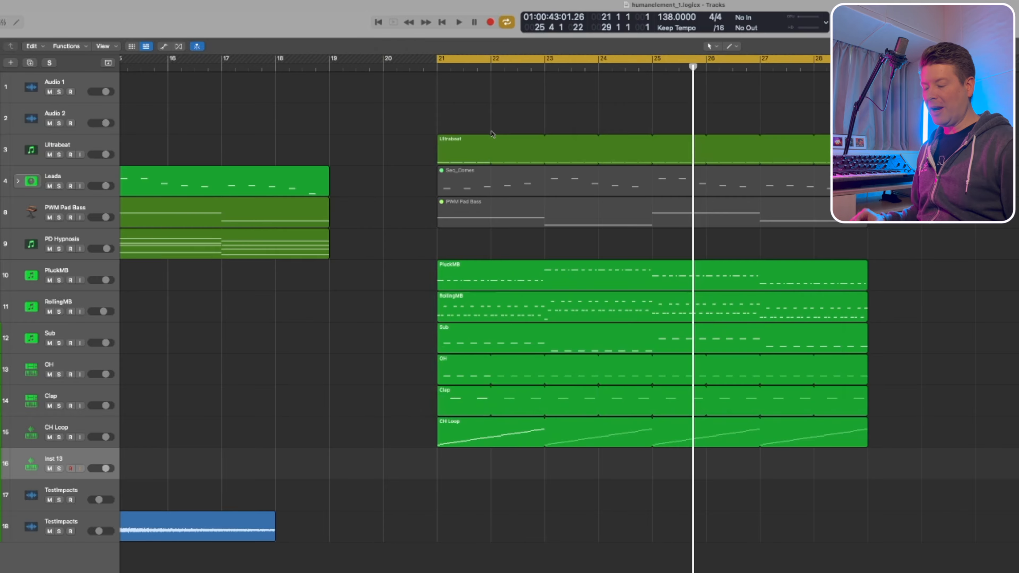
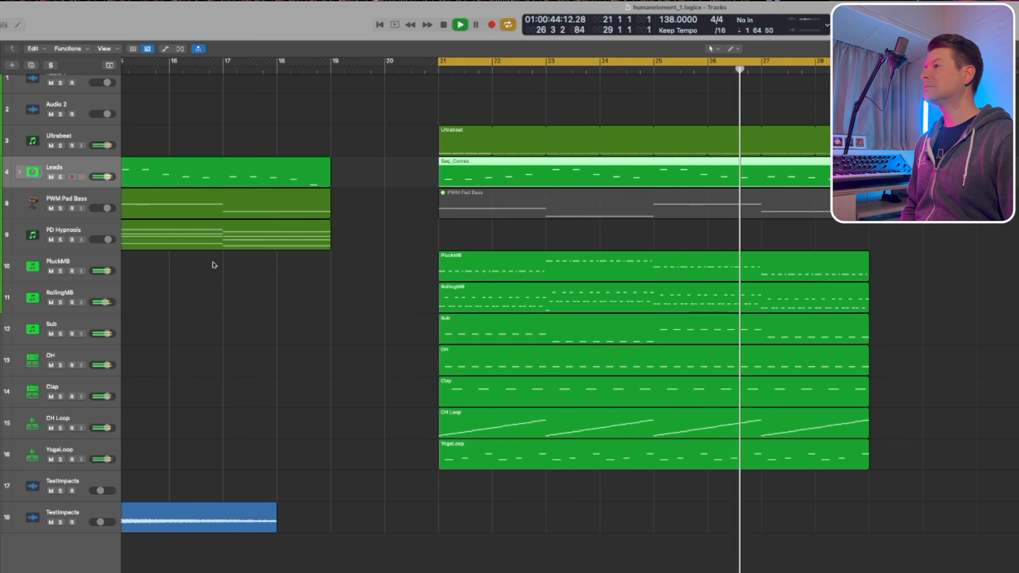
# Step: Group the PluckMB and RollingMB tracks into a summing stack and name it MB
pyautogui.click(86, 388)
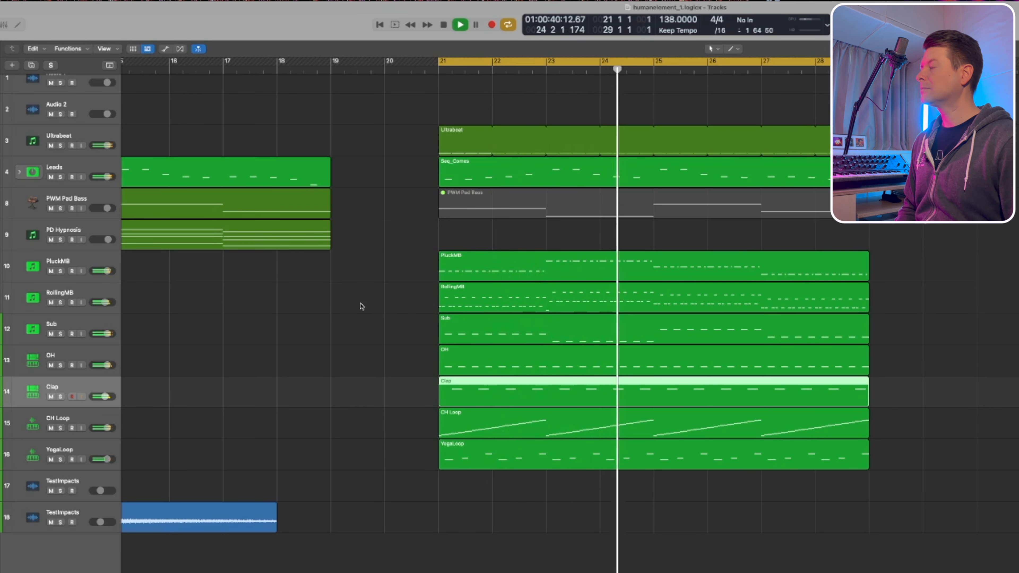
pyautogui.press('space')
pyautogui.click(91, 261)
pyautogui.keyDown('shift'); pyautogui.click(89, 287); pyautogui.keyUp('shift')
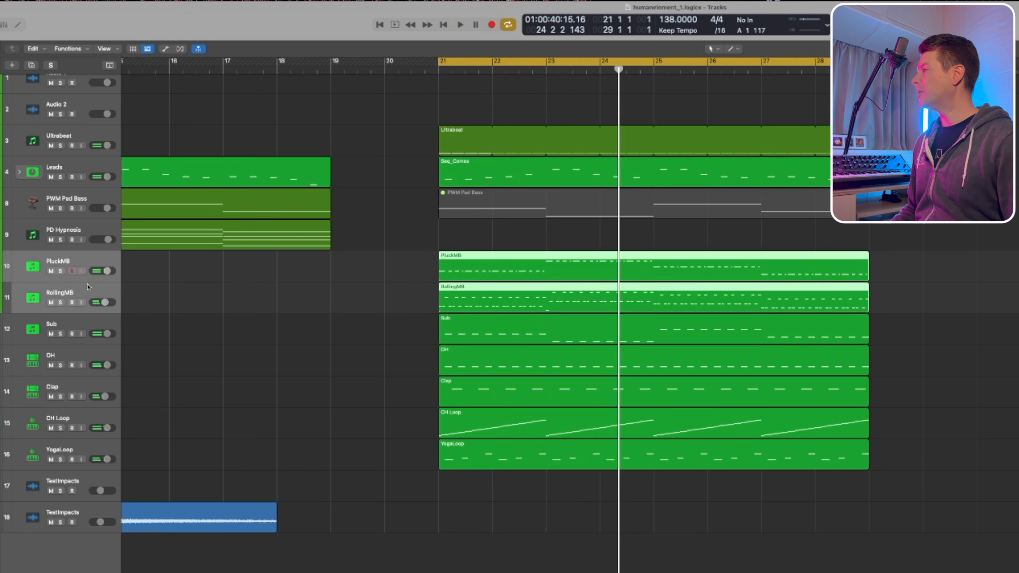
pyautogui.press('shift+super+d')
pyautogui.press('Return')
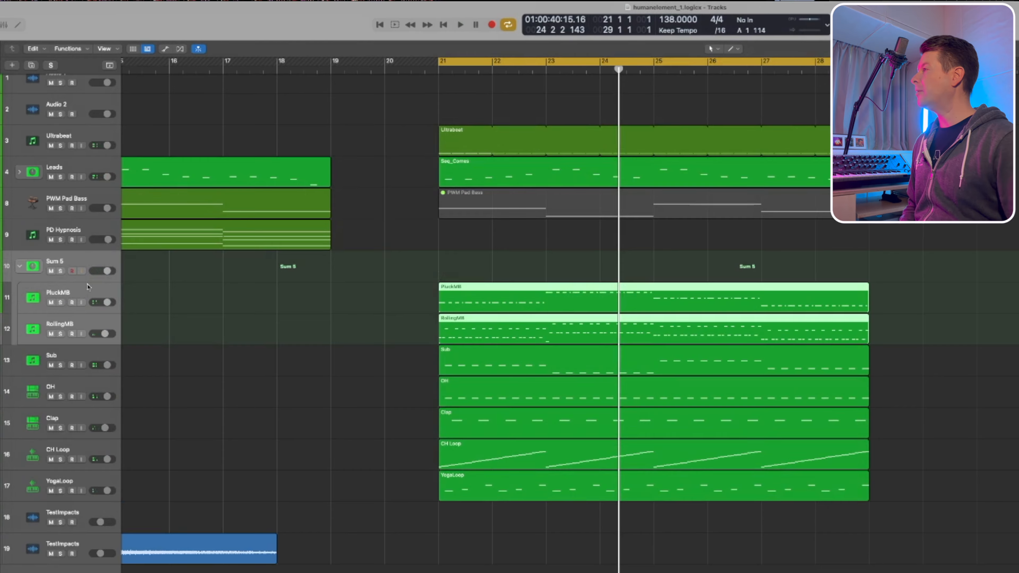
pyautogui.doubleClick(78, 262)
# Step: Insert Kickstart 2 in stereo on the MB stack, pick the third curve shape, audition the ducking and clear the plug-in window away
pyautogui.click(1, 379)
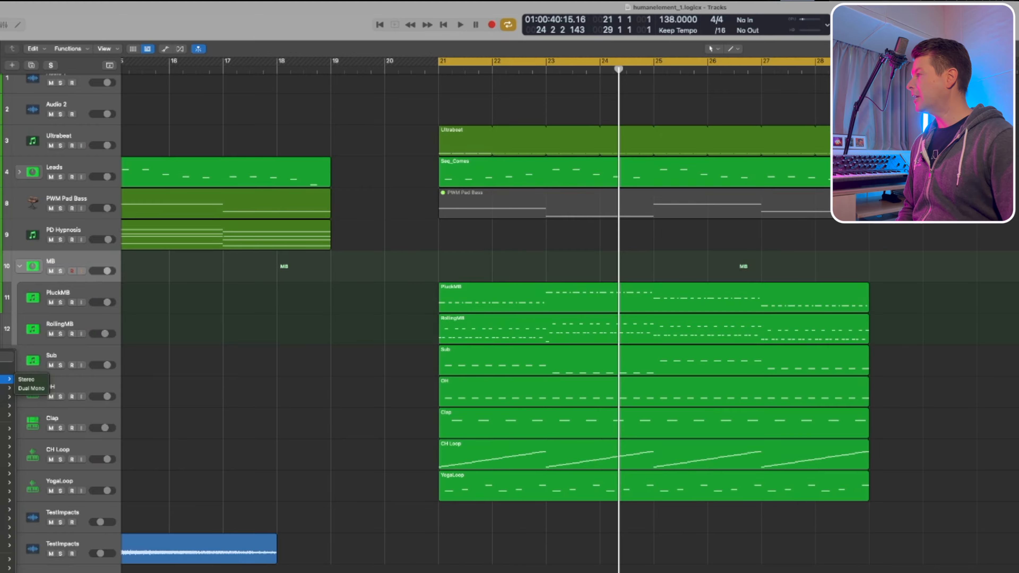
pyautogui.click(23, 381)
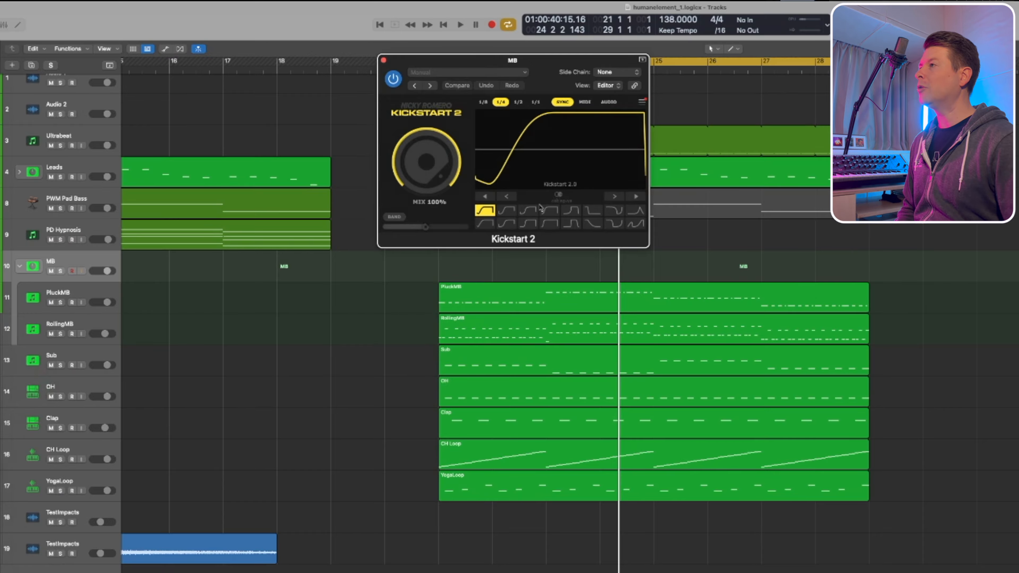
pyautogui.click(537, 208)
pyautogui.press('space')
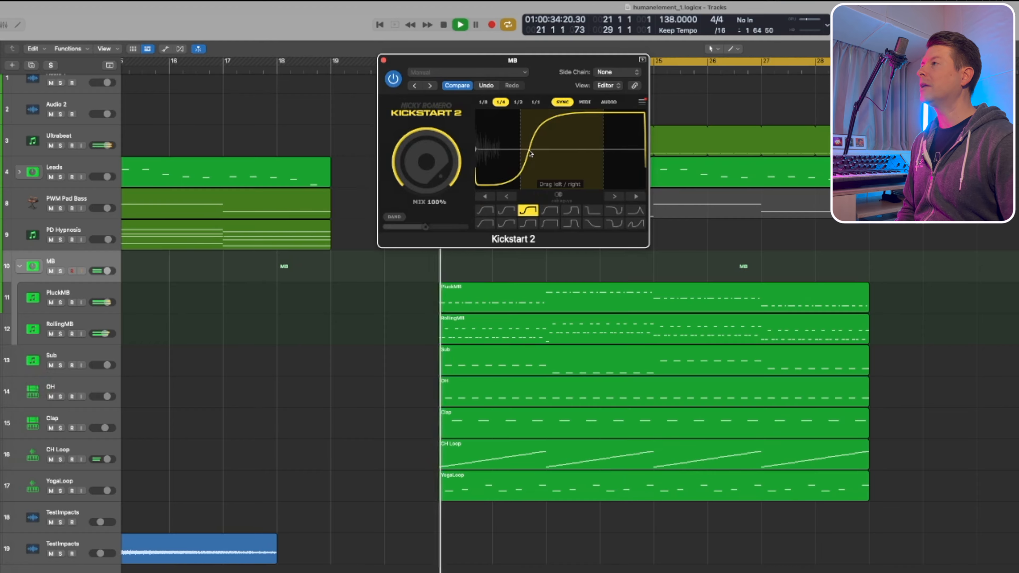
pyautogui.press('space')
pyautogui.moveTo(585, 61); pyautogui.dragTo(1018, 70)
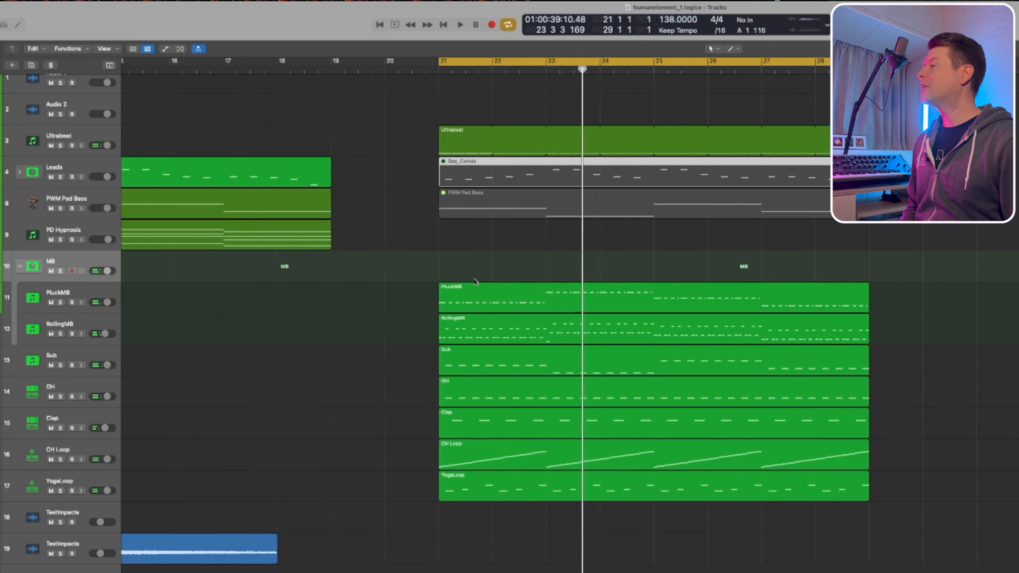
# Step: Duplicate the PD Hypnosis track and copy the bar 11 PD Digital Drift region onto the new track at bar 21
pyautogui.hscroll(-5, 476, 282)
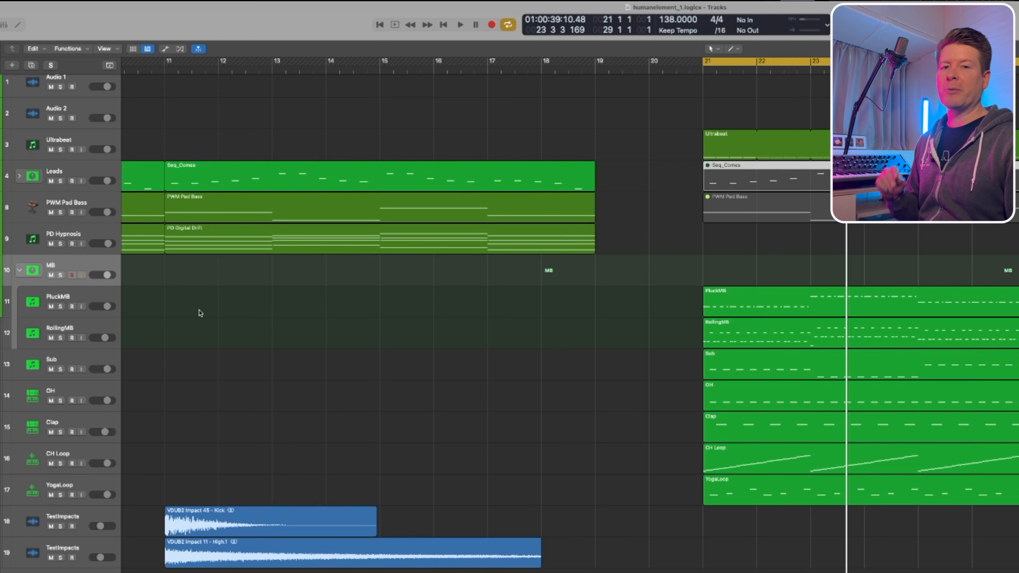
pyautogui.click(92, 231)
pyautogui.click(32, 66)
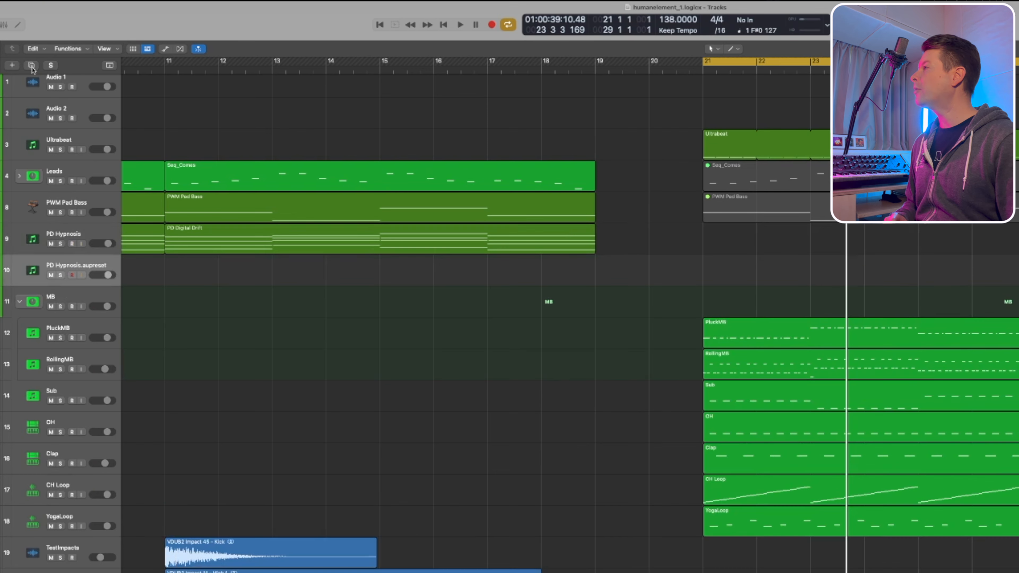
pyautogui.moveTo(288, 247); pyautogui.dragTo(825, 286)
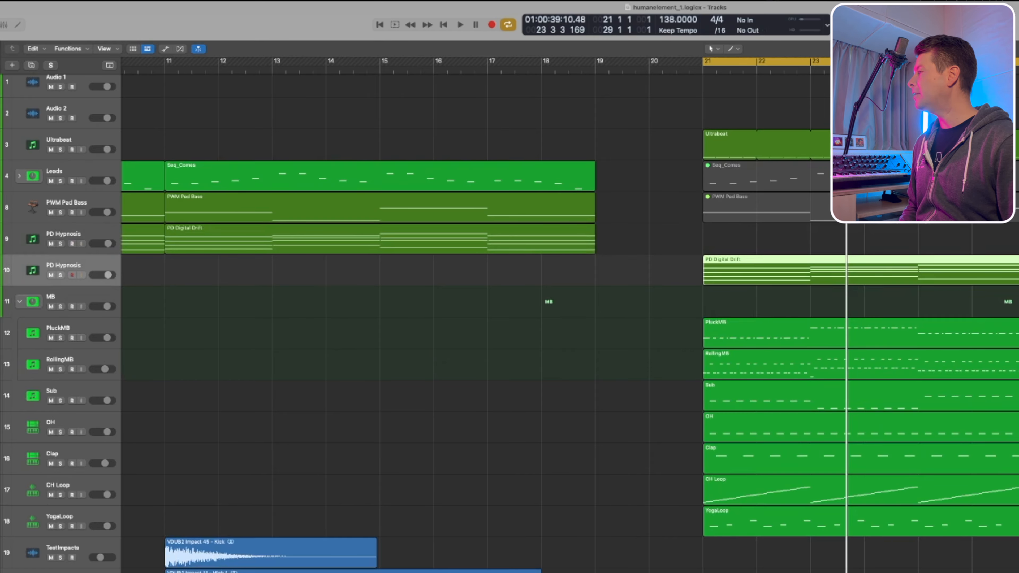
# Step: Insert Kickstart 2 in stereo on the duplicated PD Hypnosis track, using the third curve shape with the mix at 63%
pyautogui.click(1, 379)
pyautogui.click(27, 380)
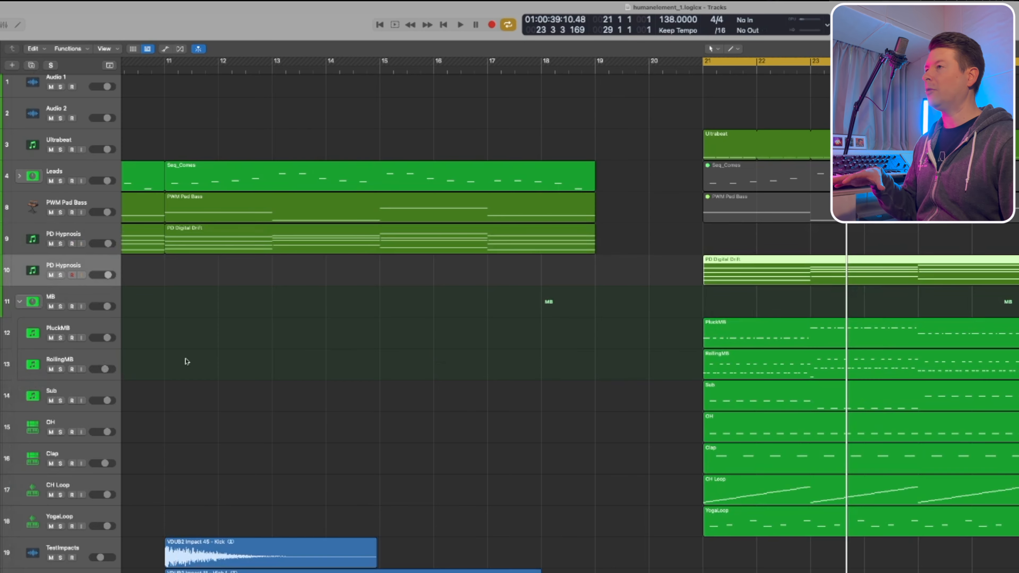
pyautogui.click(524, 212)
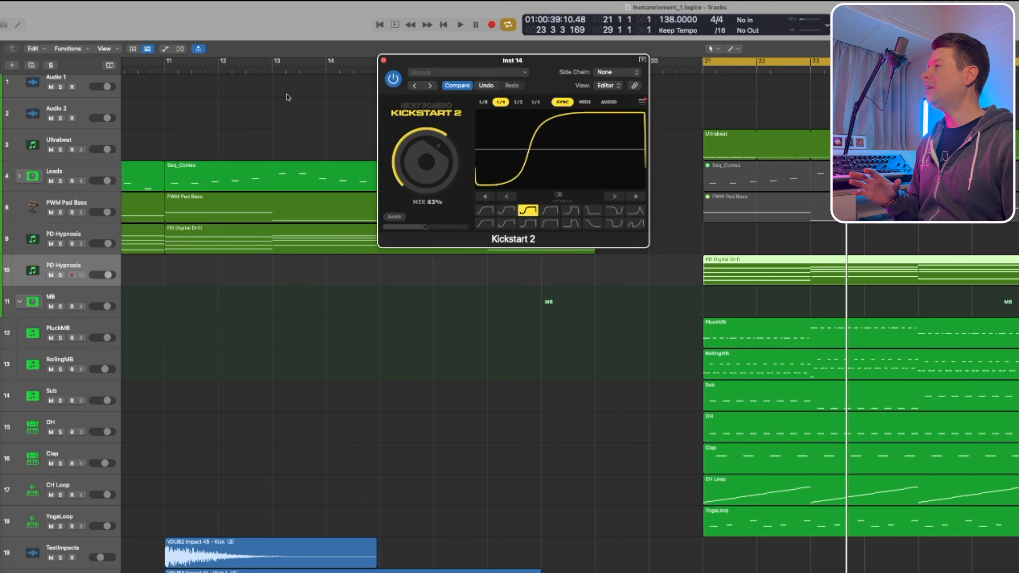
pyautogui.click(383, 60)
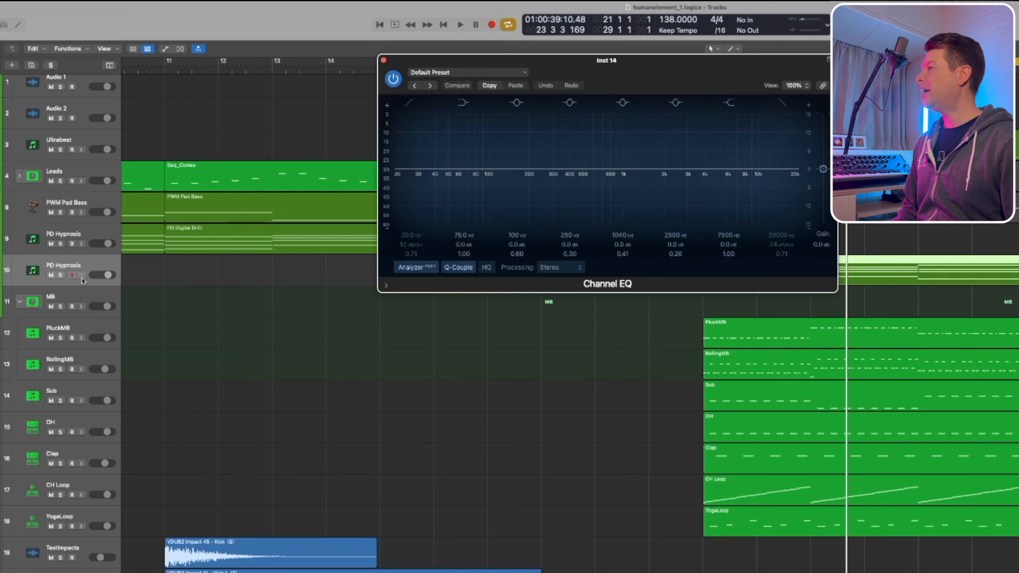
# Step: Solo the duplicated PD Hypnosis track and enable its Channel EQ low cut at about 128 Hz with a 24 dB/oct slope during playback
pyautogui.click(59, 276)
pyautogui.press('space')
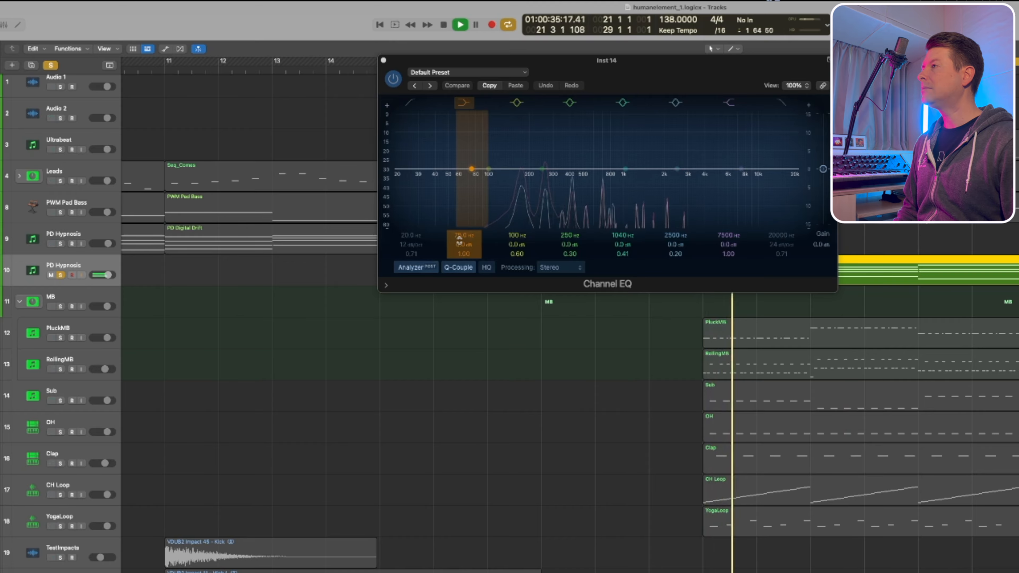
pyautogui.click(420, 106)
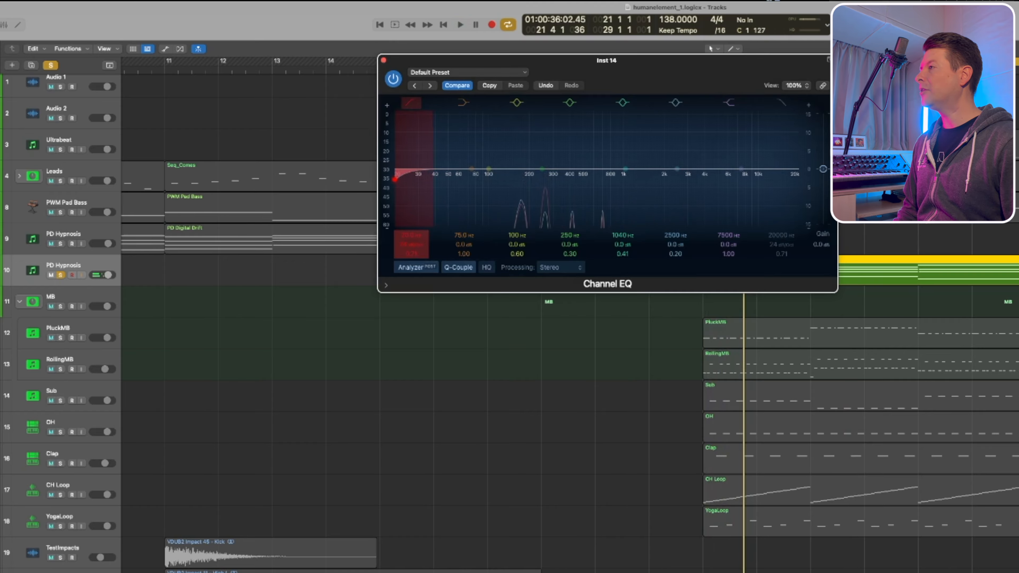
pyautogui.moveTo(397, 179); pyautogui.dragTo(507, 179)
pyautogui.press('space')
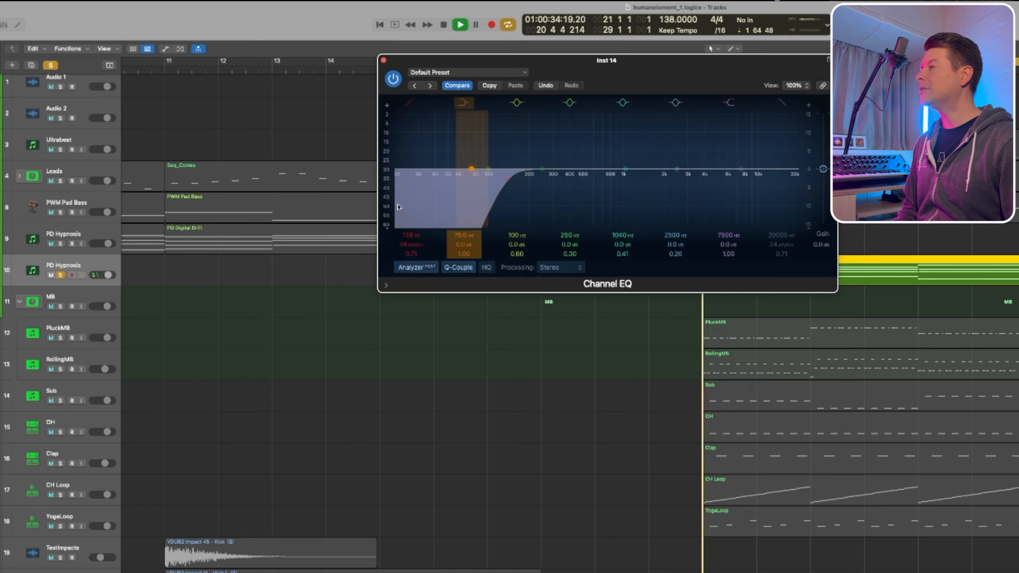
pyautogui.click(383, 60)
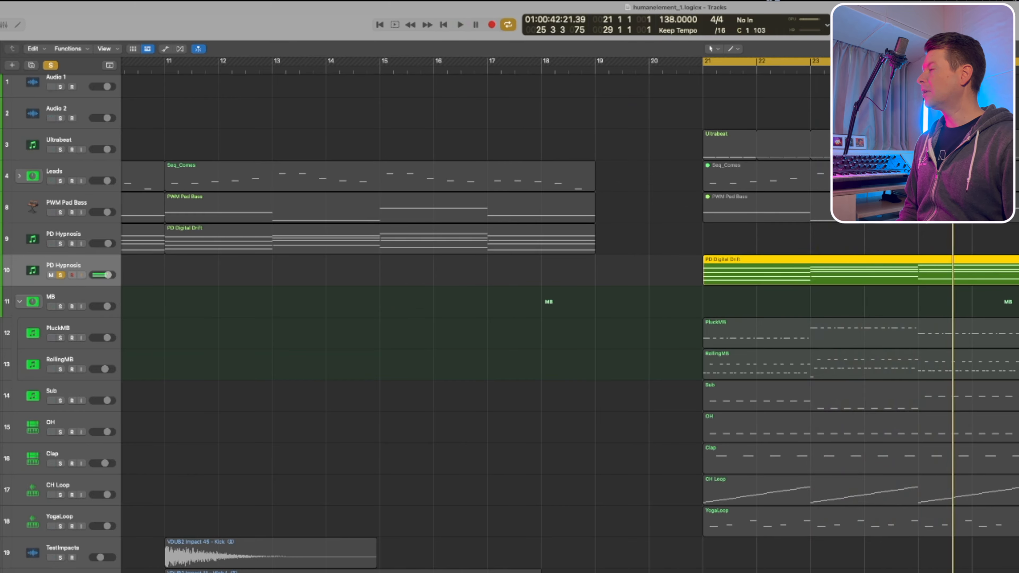
# Step: Reduce the Kickstart 2 mix on the duplicated PD Hypnosis track to 45% and close the plug-in
pyautogui.press('v')
pyautogui.click(383, 60)
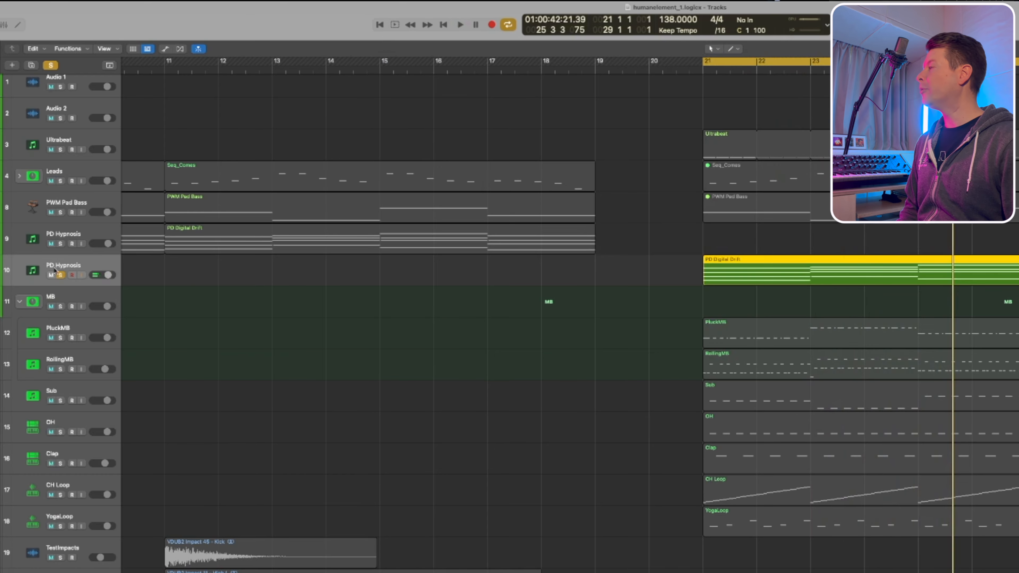
pyautogui.moveTo(429, 176); pyautogui.dragTo(429, 217)
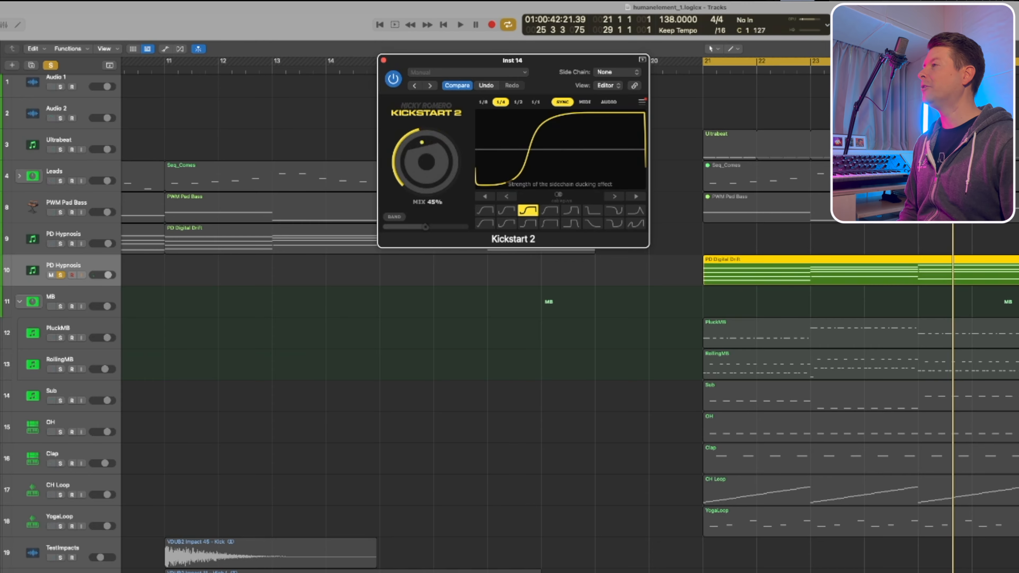
pyautogui.click(384, 60)
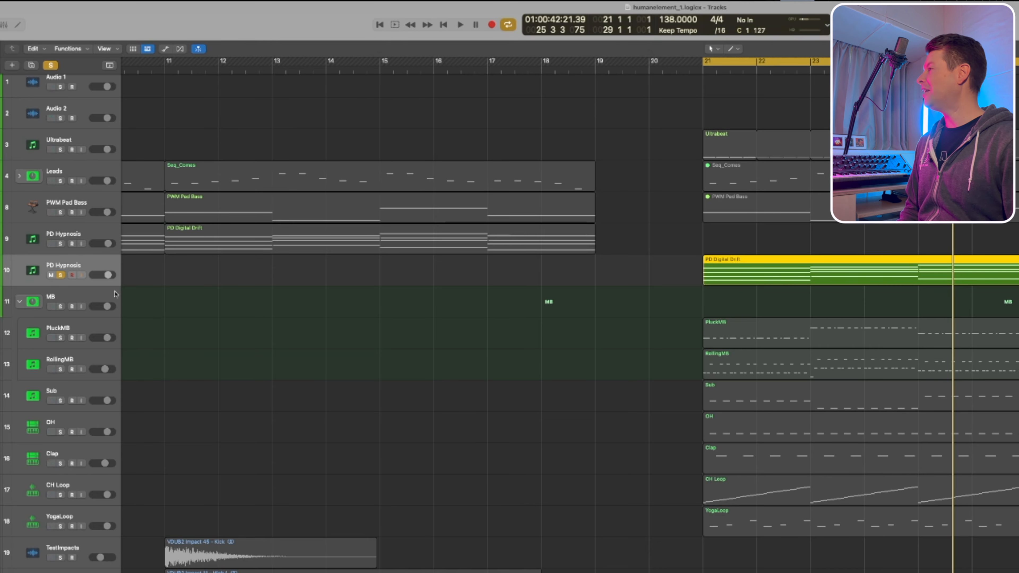
# Step: Unsolo the duplicated PD Hypnosis track, play the full section and unmute the Seq_Comes region at bar 21
pyautogui.click(60, 275)
pyautogui.press('space')
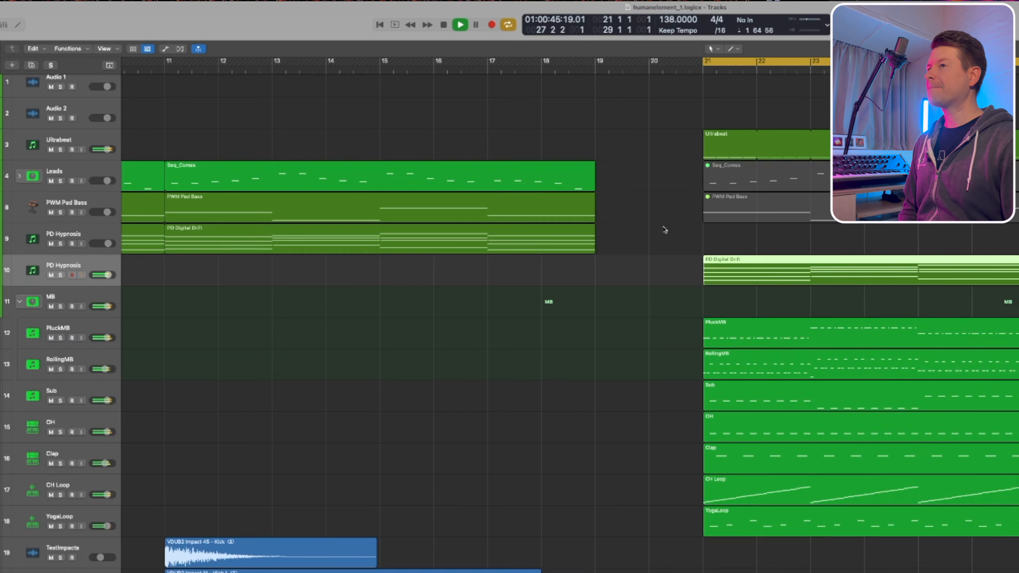
pyautogui.moveTo(685, 180); pyautogui.dragTo(742, 183)
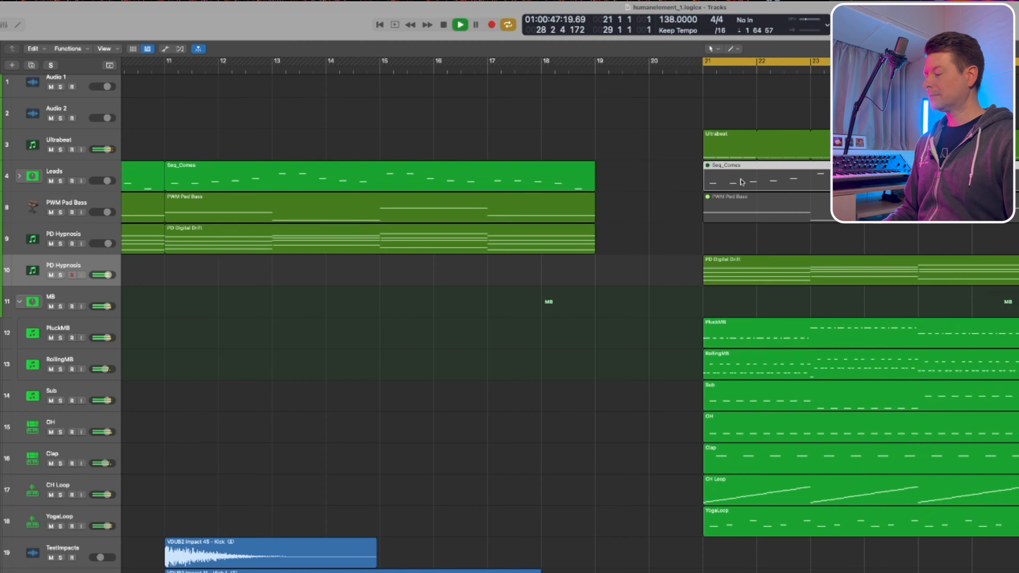
pyautogui.press('m')
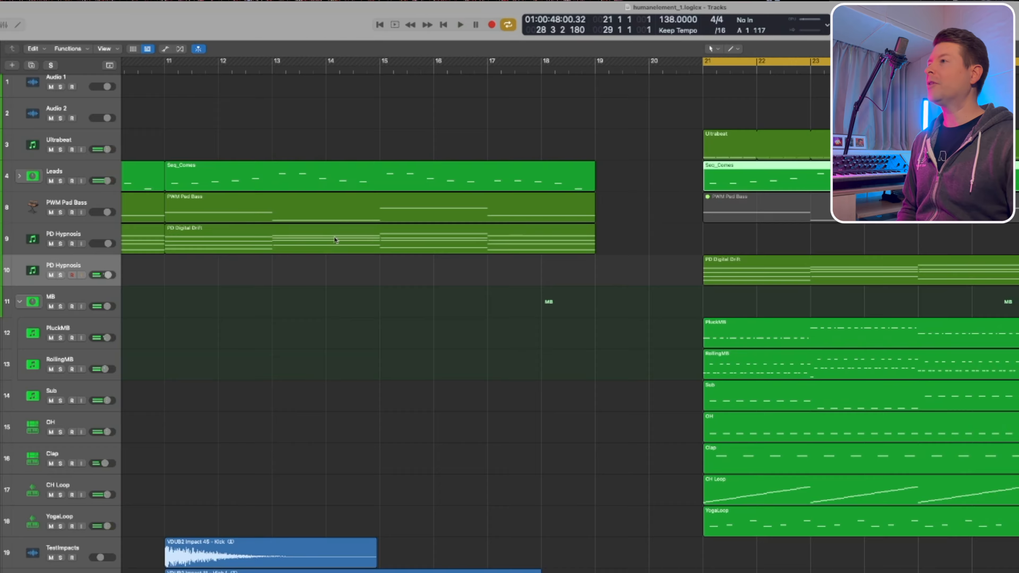
# Step: Show the whole arrangement with compact tracks and compare playback of the opening section with the section at bar 21
pyautogui.scroll(-3, 350, 208)
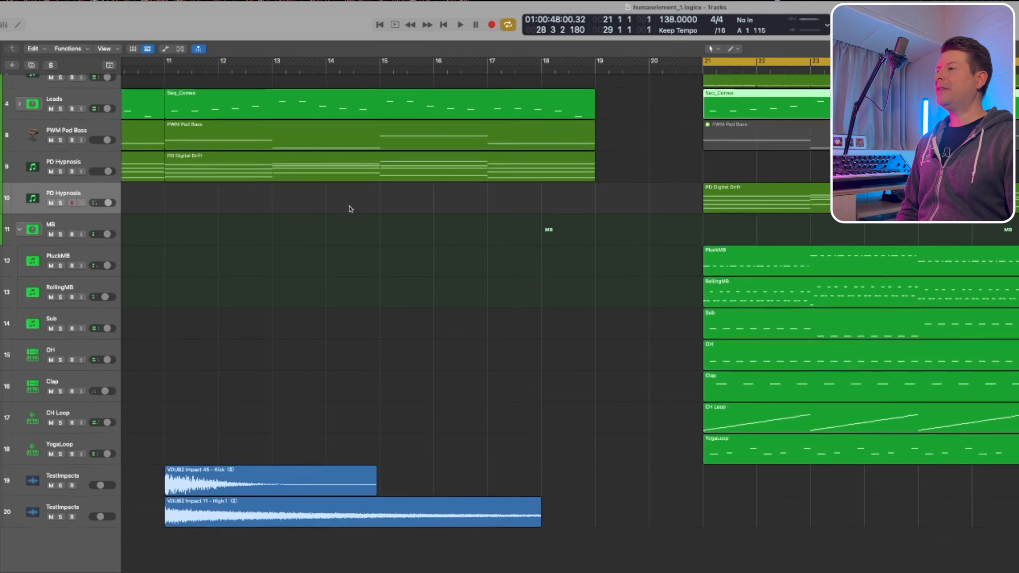
pyautogui.press('z')
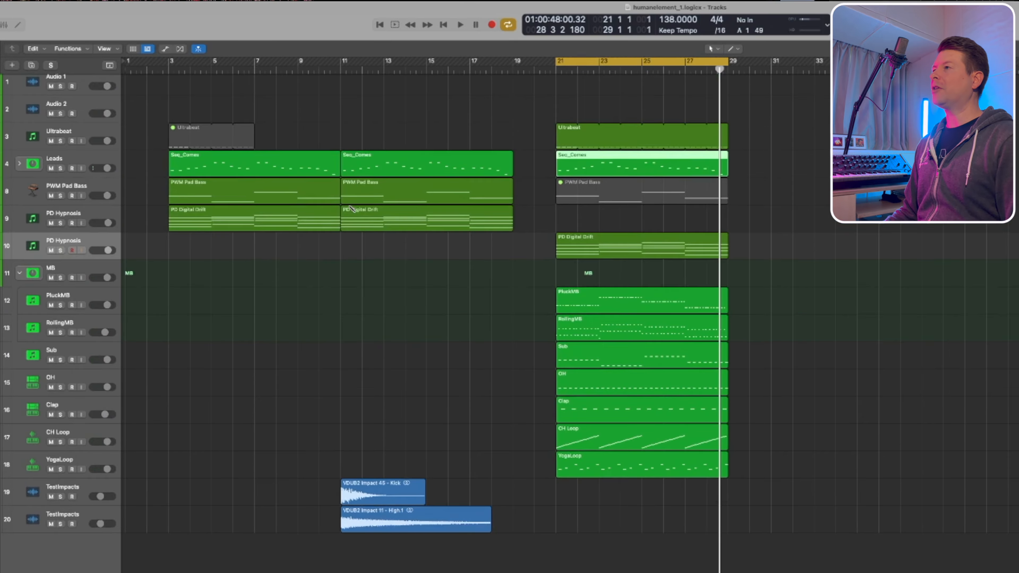
pyautogui.press('super+Up')
pyautogui.press('super+Up')
pyautogui.press('super+Up')
pyautogui.press('super+Up')
pyautogui.press('super+Up')
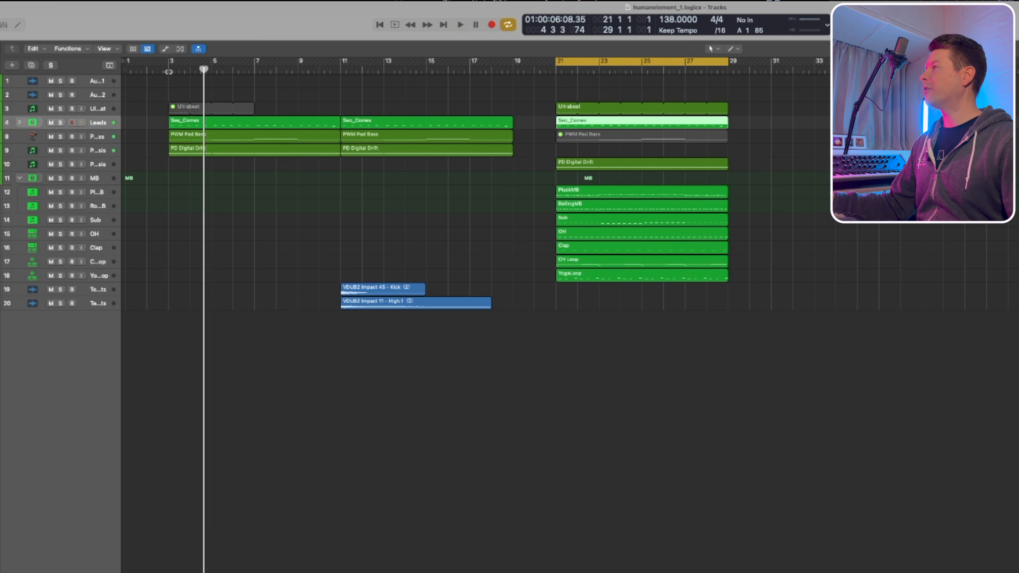
pyautogui.press('space')
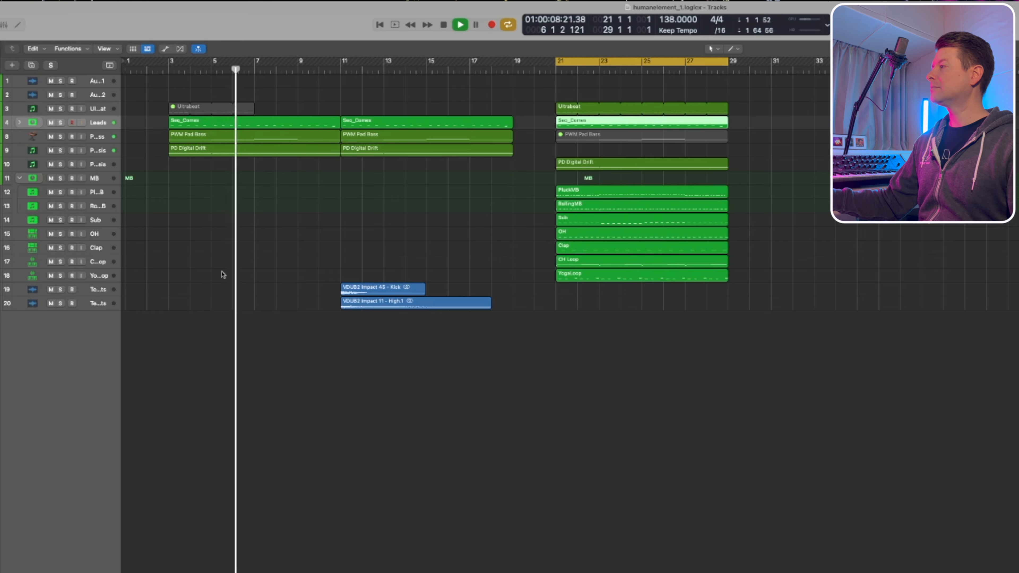
pyautogui.press('space')
pyautogui.press('space')
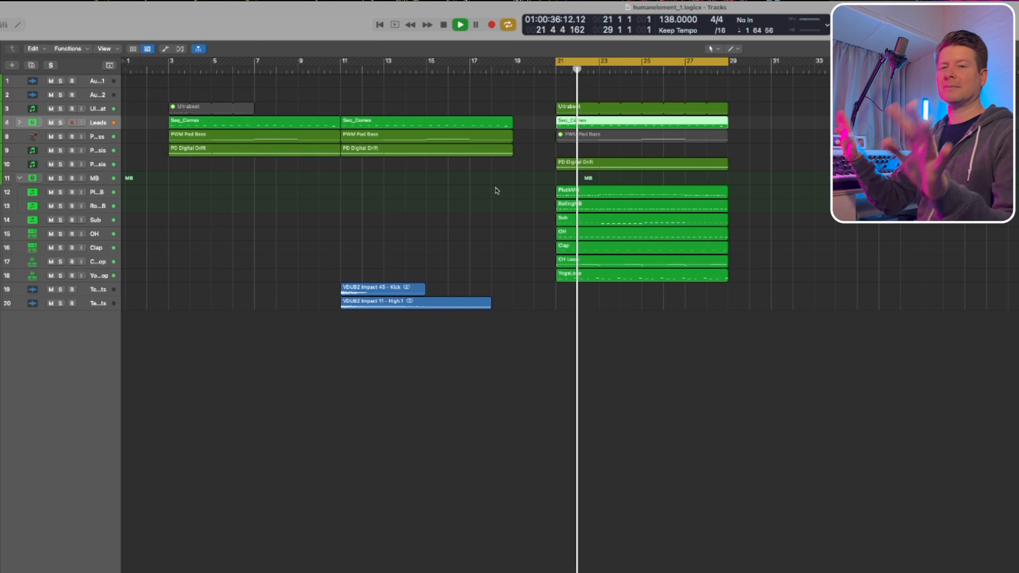